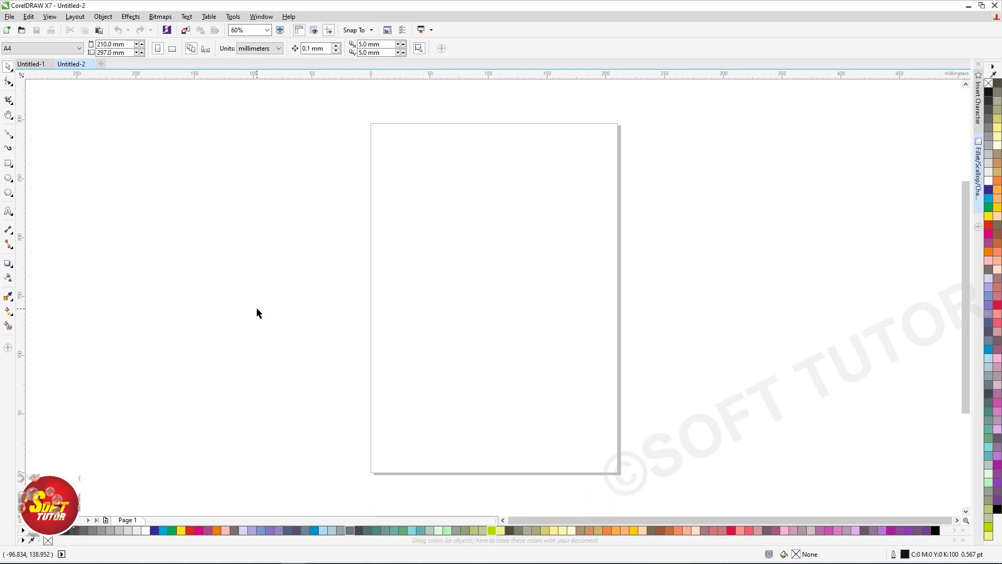
# Step: Draw a 5-sided polygon on the upper middle of the page and zoom in around it
pyautogui.click(7, 194)
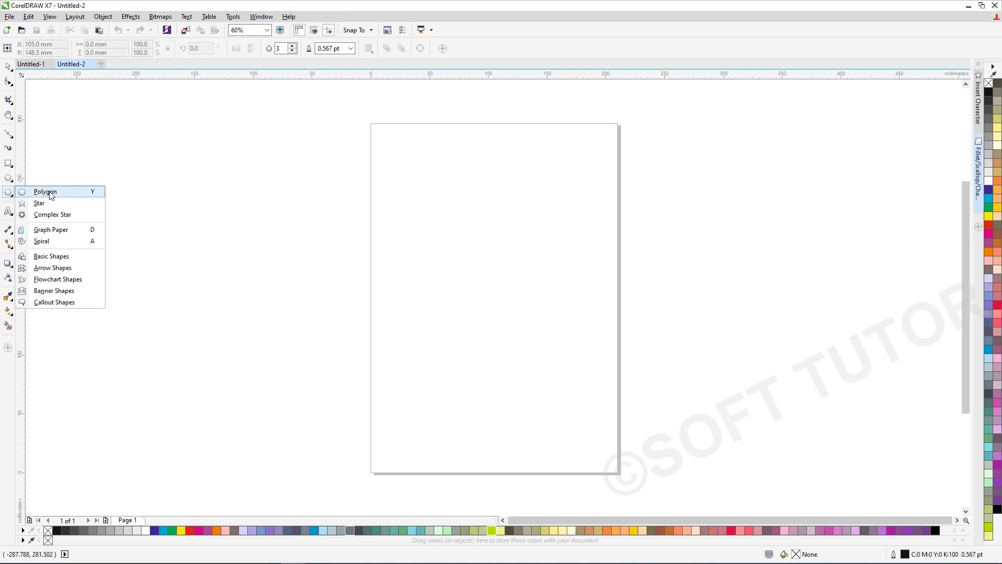
pyautogui.click(51, 194)
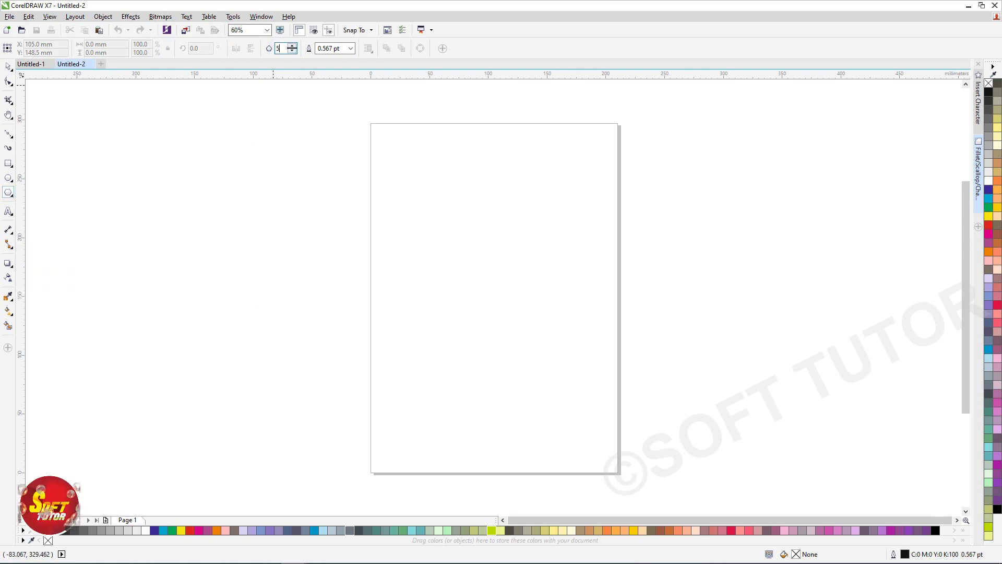
pyautogui.moveTo(447, 214); pyautogui.dragTo(495, 260)
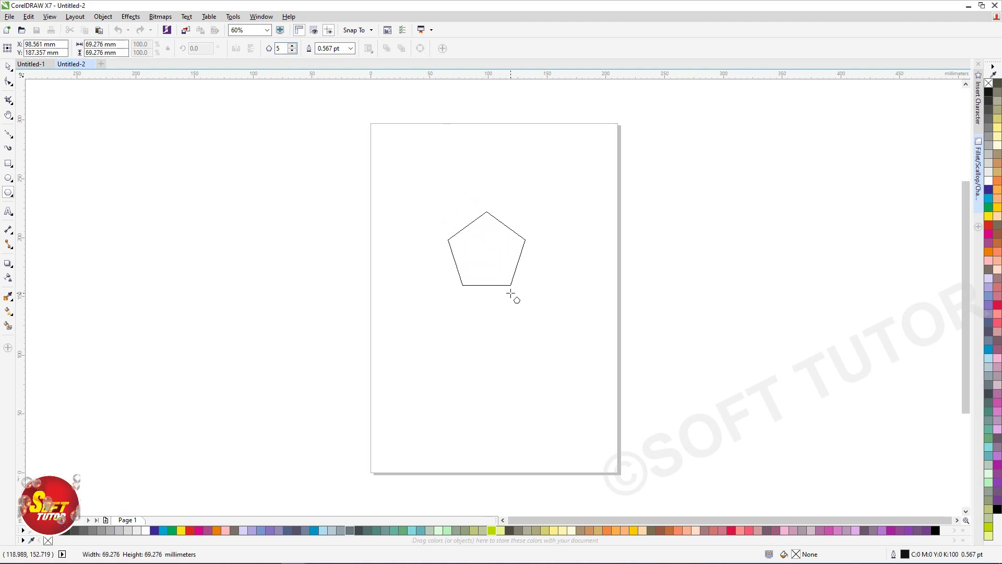
pyautogui.moveTo(494, 261); pyautogui.dragTo(513, 296)
pyautogui.scroll(3, 496, 230)
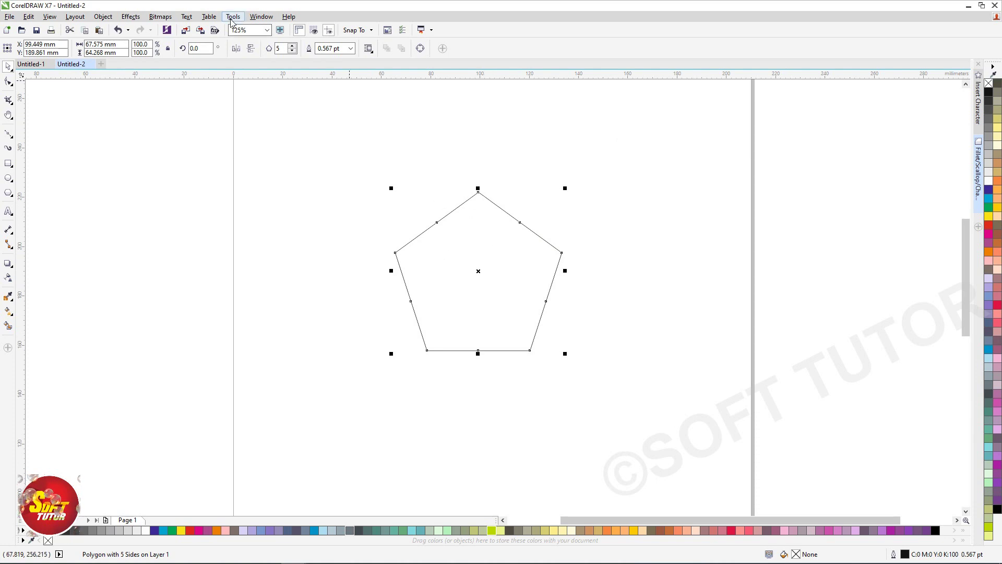
# Step: Round the pentagon's corners with an 8 mm fillet radius
pyautogui.click(261, 16)
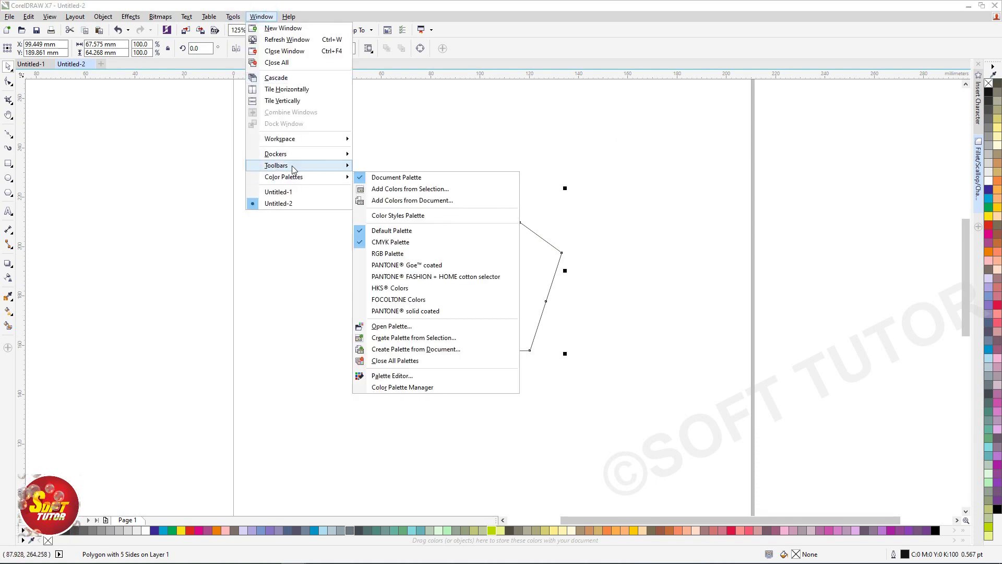
pyautogui.moveTo(298, 153)
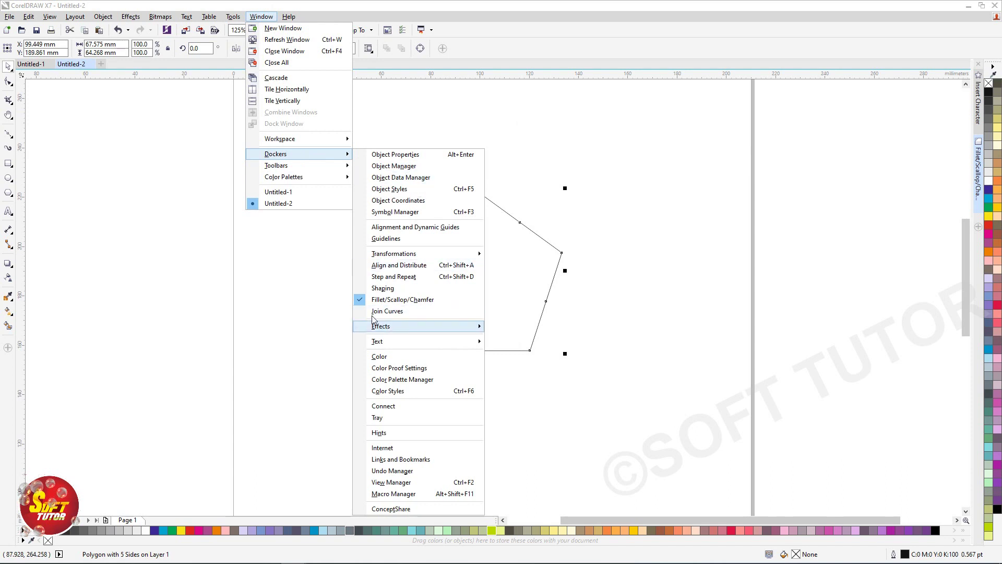
pyautogui.click(407, 299)
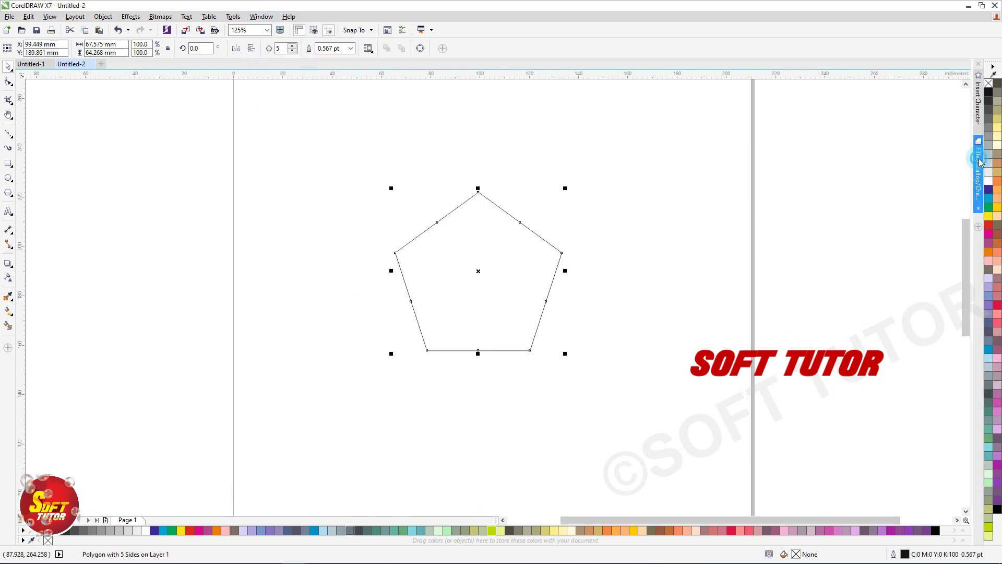
pyautogui.doubleClick(895, 119)
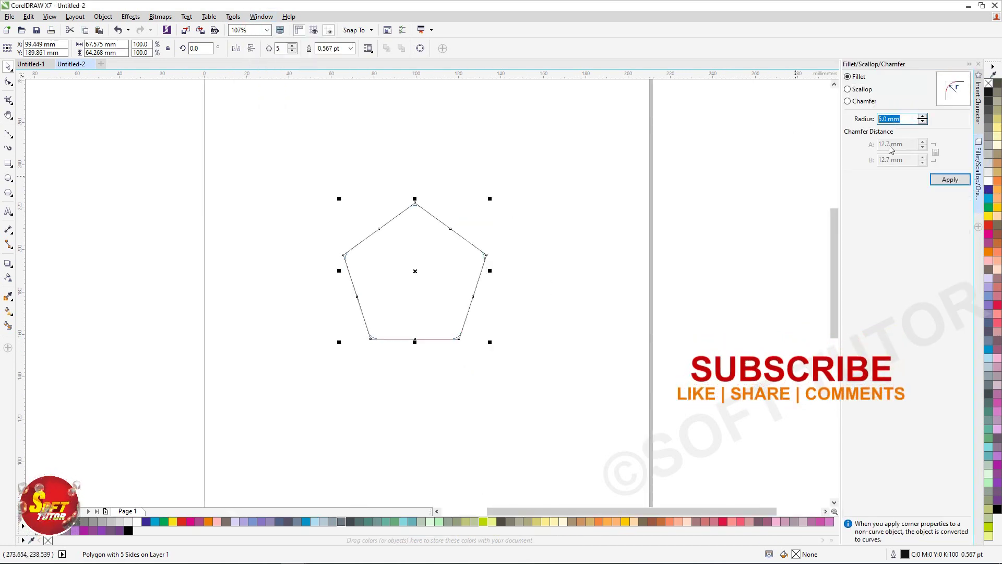
pyautogui.write('8')
pyautogui.click(950, 179)
pyautogui.click(579, 265)
pyautogui.click(437, 267)
pyautogui.click(523, 316)
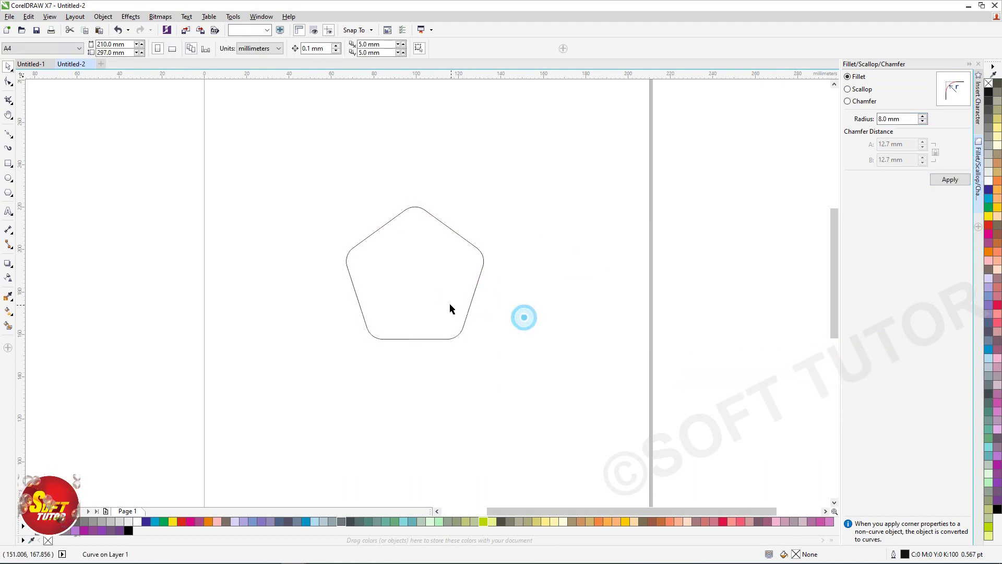
pyautogui.click(435, 294)
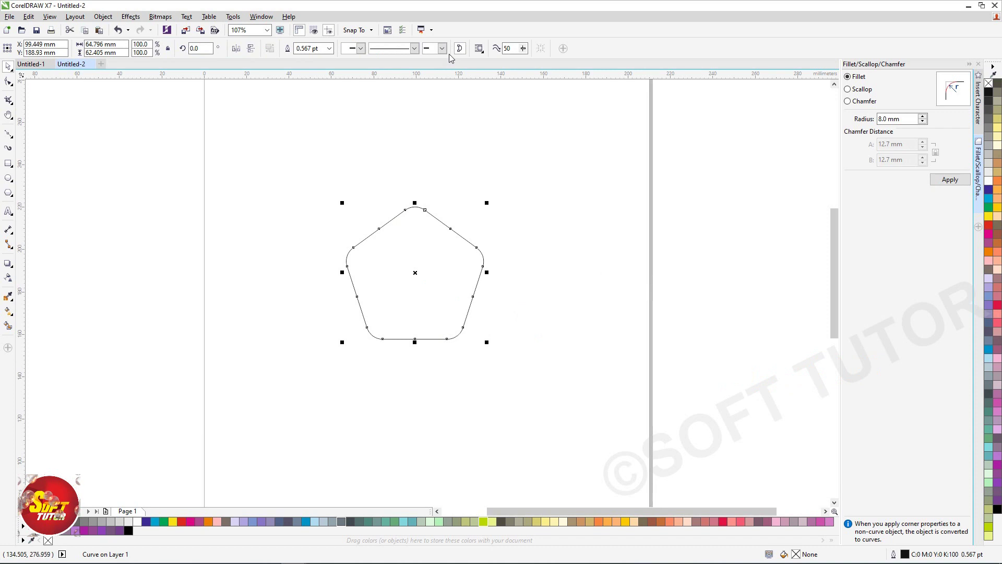
# Step: Give the pentagon a 1.5 pt outline and place a text insertion point to its right
pyautogui.click(329, 49)
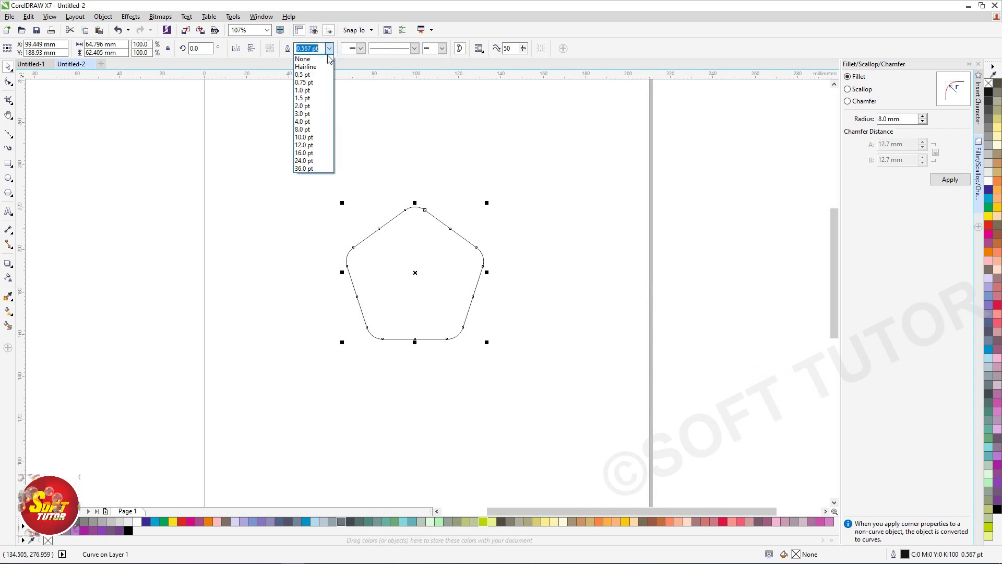
pyautogui.click(302, 98)
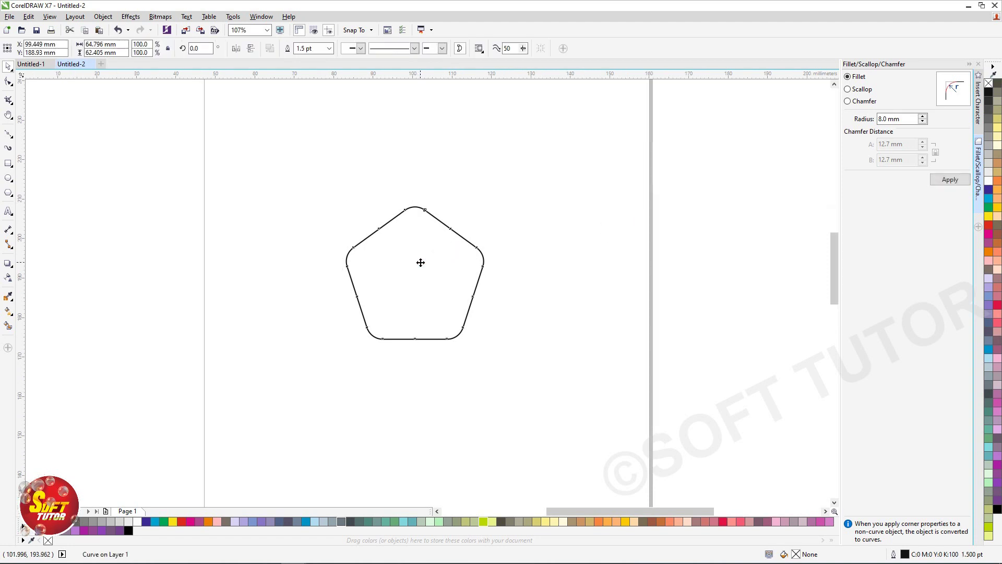
pyautogui.scroll(2, 418, 262)
pyautogui.click(584, 278)
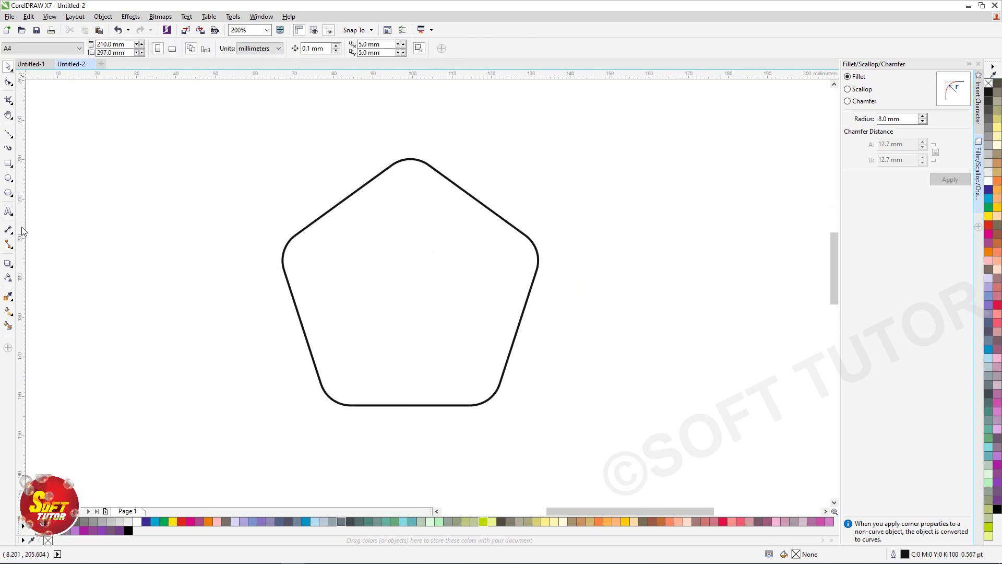
pyautogui.click(8, 210)
pyautogui.click(573, 257)
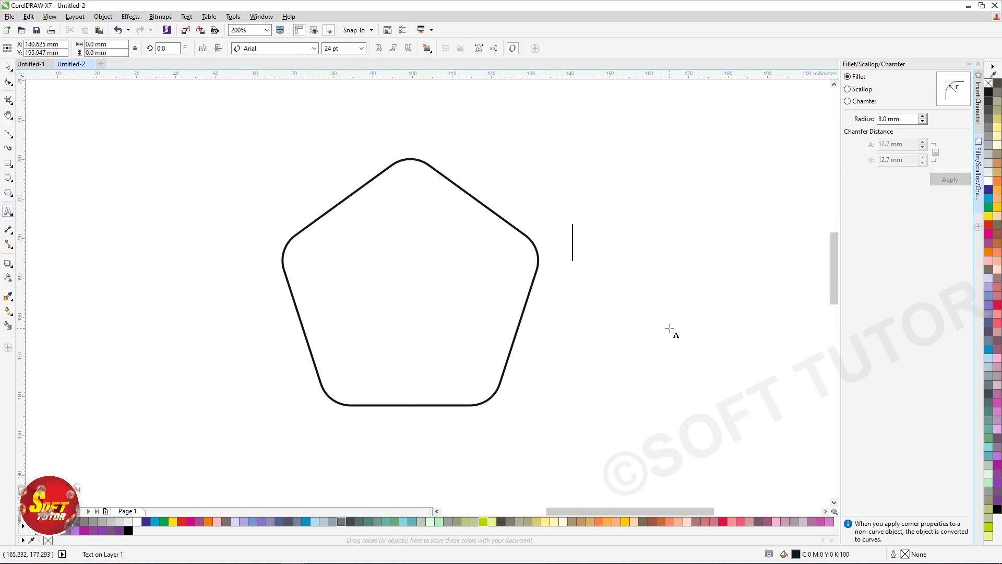
# Step: Type 'FARM', 'future' and 'bio organic produce' on three lines, then move the text block up
pyautogui.write('FARM')
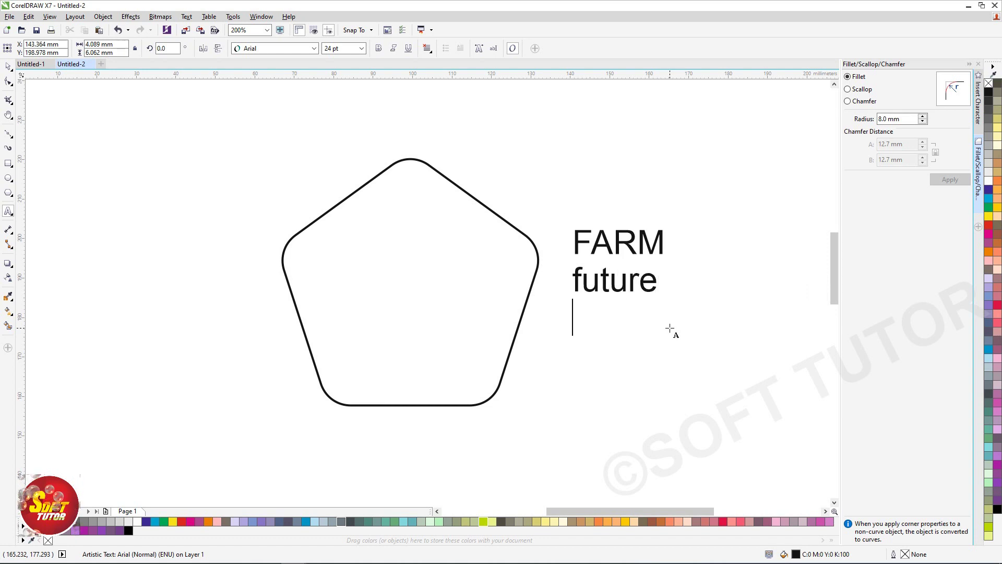
pyautogui.press('BackSpace')
pyautogui.press('BackSpace')
pyautogui.write('io')
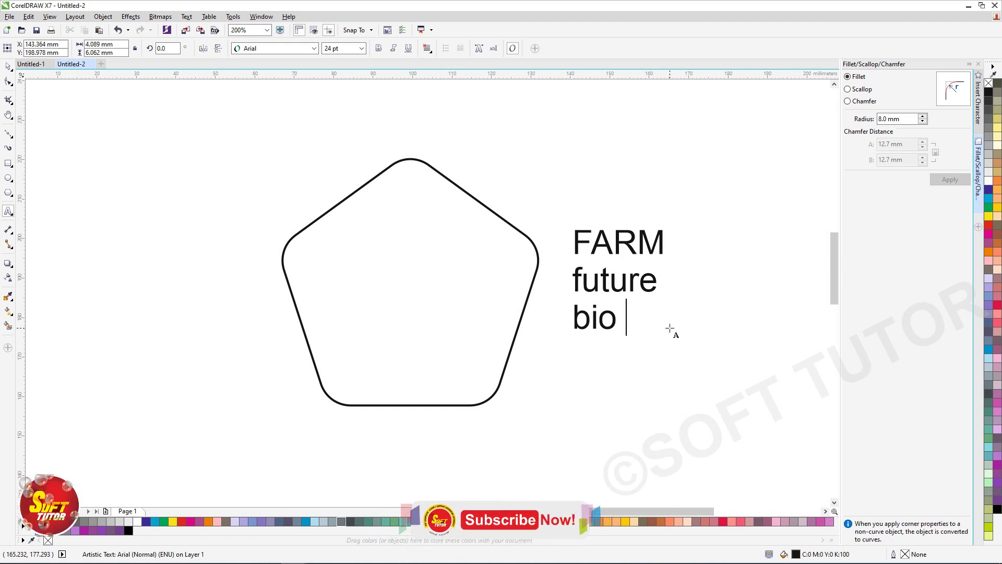
pyautogui.write(' organic produ')
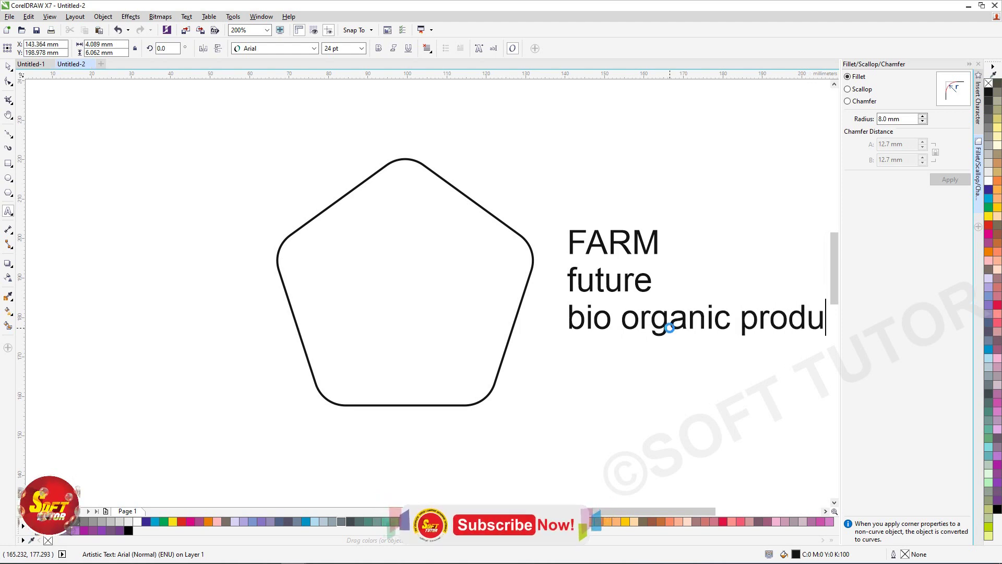
pyautogui.write('ce')
pyautogui.write('r')
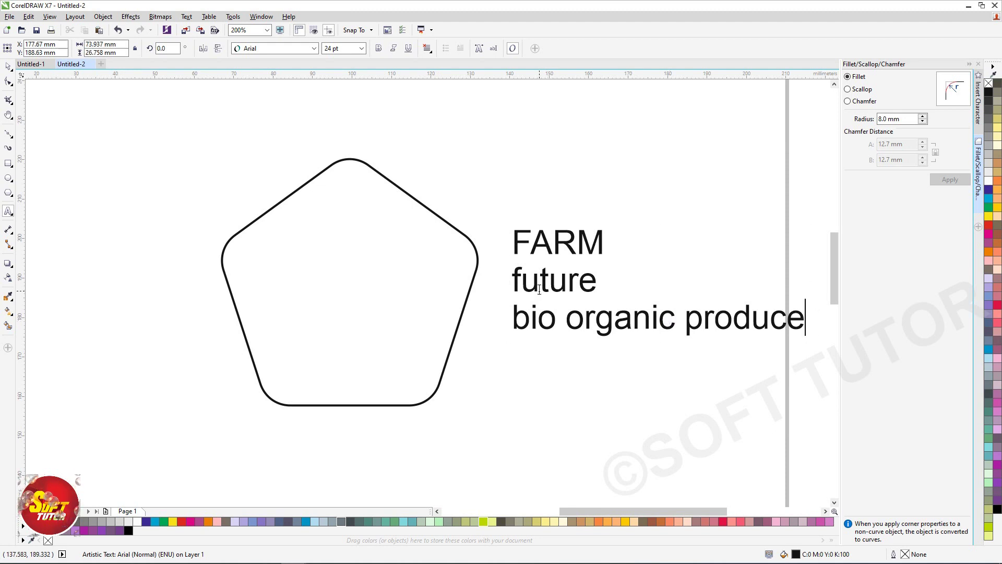
pyautogui.moveTo(563, 235); pyautogui.dragTo(518, 142)
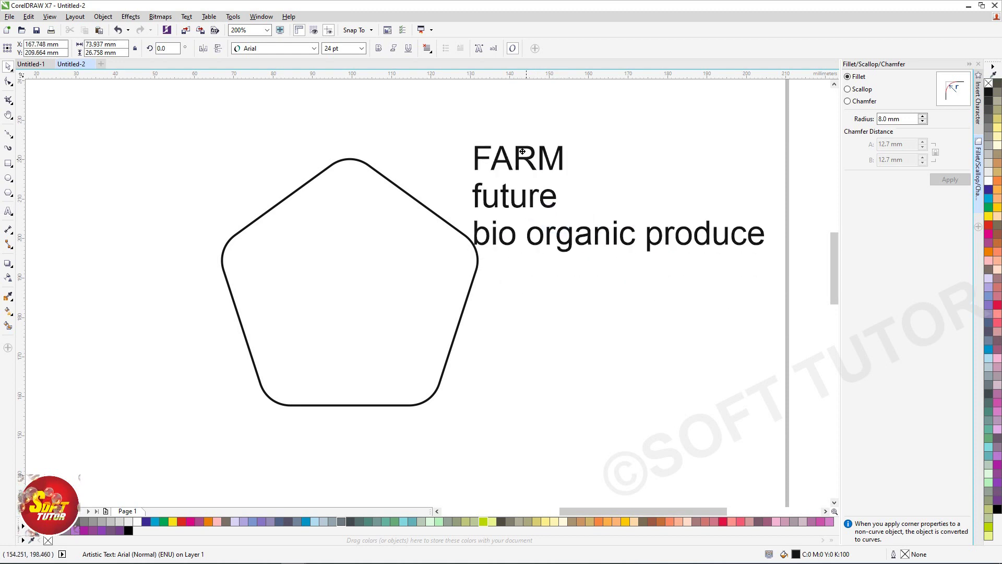
# Step: Break the text into separate lines and move FARM into the centre of the pentagon
pyautogui.click(100, 17)
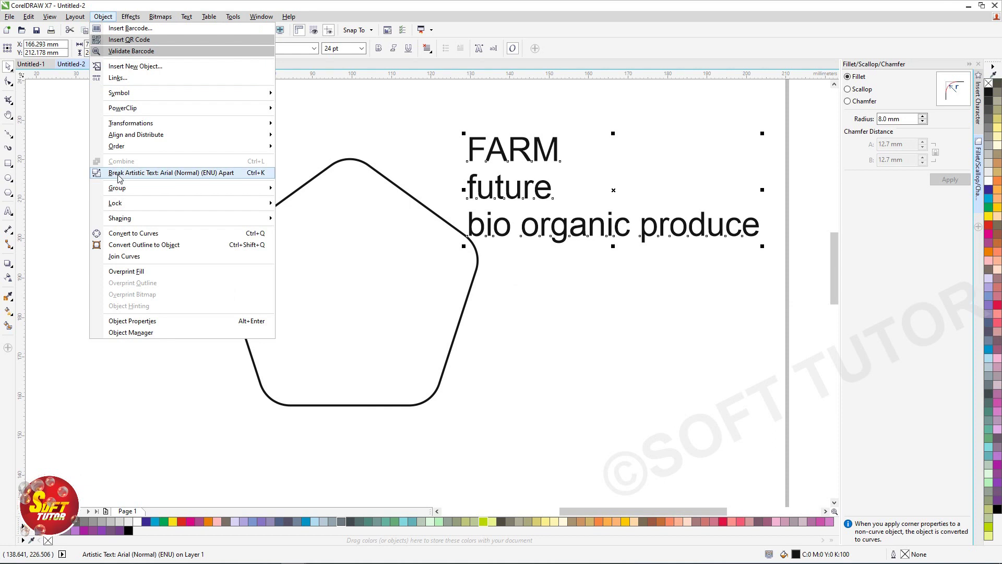
pyautogui.click(139, 172)
pyautogui.click(583, 306)
pyautogui.click(518, 145)
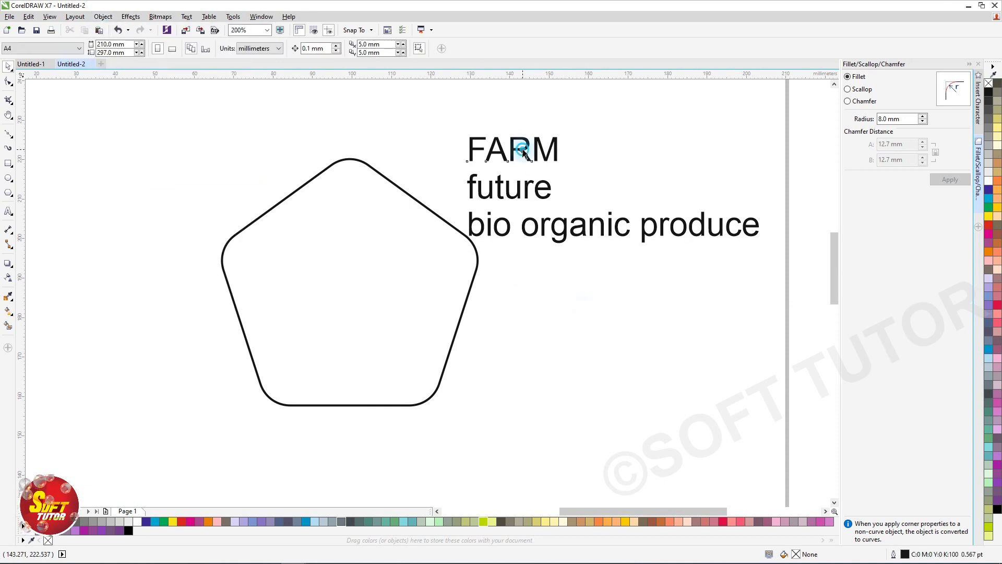
pyautogui.moveTo(518, 150); pyautogui.dragTo(352, 285)
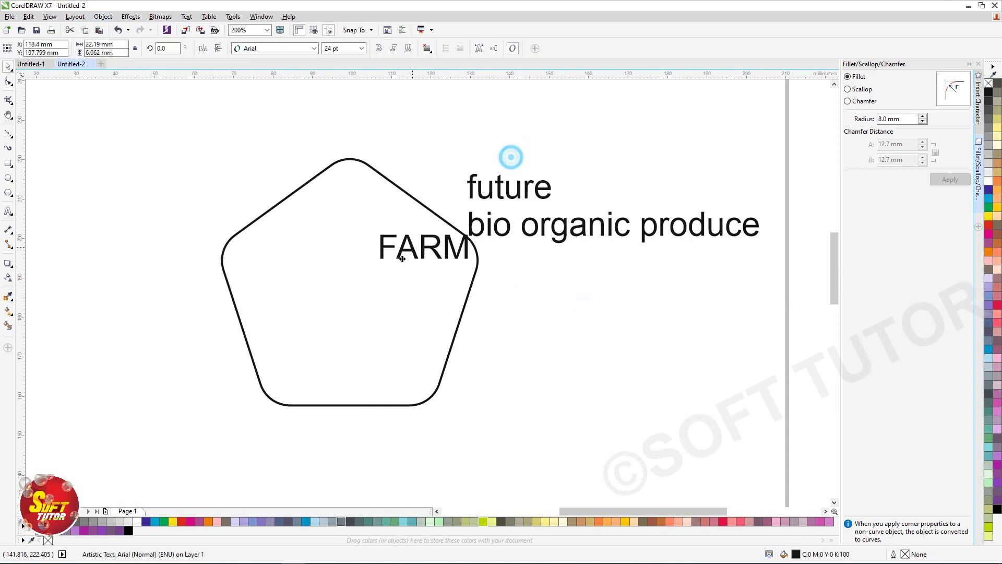
pyautogui.keyDown('shift'); pyautogui.click(385, 340); pyautogui.keyUp('shift')
pyautogui.click(359, 282)
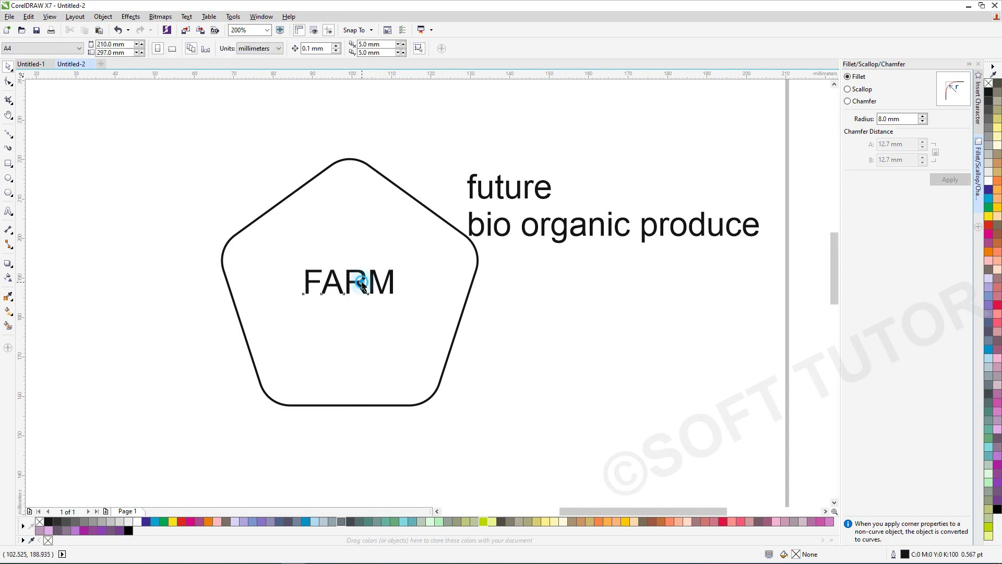
pyautogui.moveTo(359, 284)
pyautogui.mouseDown()
pyautogui.moveTo(359, 293)
pyautogui.moveTo(434, 320)
pyautogui.mouseUp()
pyautogui.moveTo(365, 295); pyautogui.dragTo(374, 318)
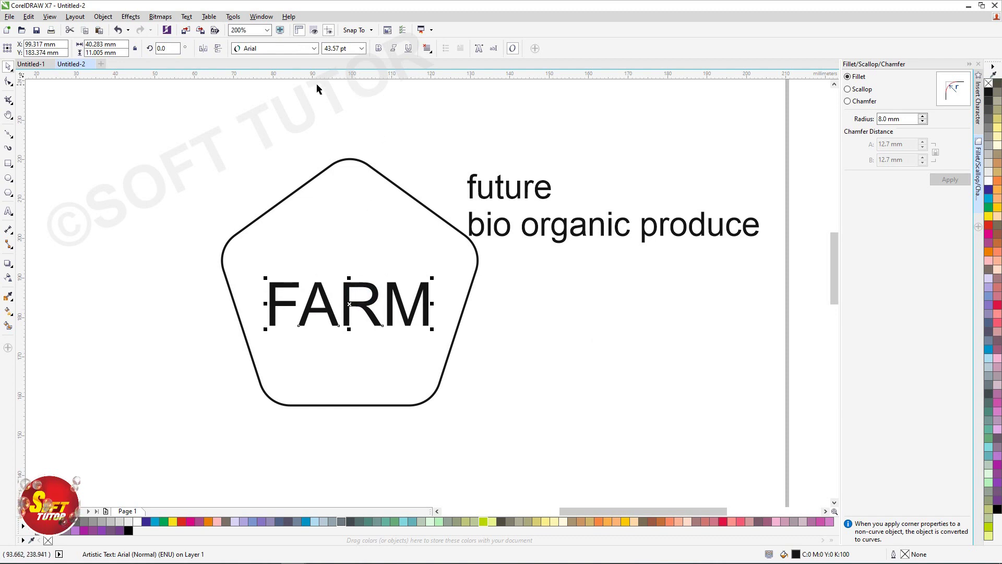
# Step: Set FARM in AvantGarde Md BT and enlarge it inside the pentagon
pyautogui.click(313, 48)
pyautogui.moveTo(280, 74)
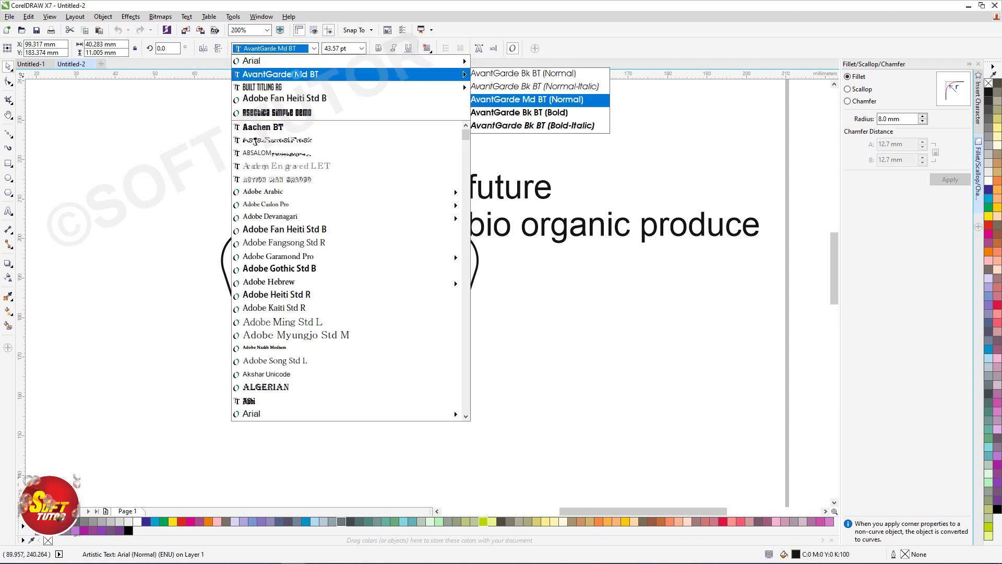
pyautogui.click(299, 75)
pyautogui.click(534, 327)
pyautogui.click(419, 305)
pyautogui.moveTo(426, 333); pyautogui.dragTo(439, 337)
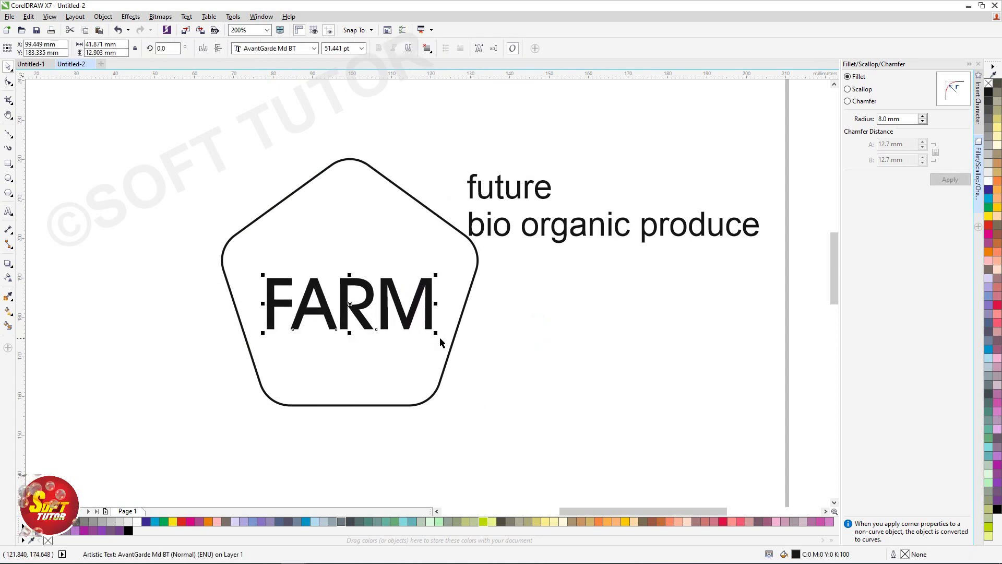
pyautogui.keyDown('shift'); pyautogui.click(445, 314); pyautogui.keyUp('shift')
pyautogui.click(585, 330)
# Step: Place 'future' under FARM in Built Titling Rg, about 30 pt, centred
pyautogui.click(504, 188)
pyautogui.moveTo(489, 181)
pyautogui.mouseDown()
pyautogui.moveTo(368, 354)
pyautogui.moveTo(338, 347)
pyautogui.mouseUp()
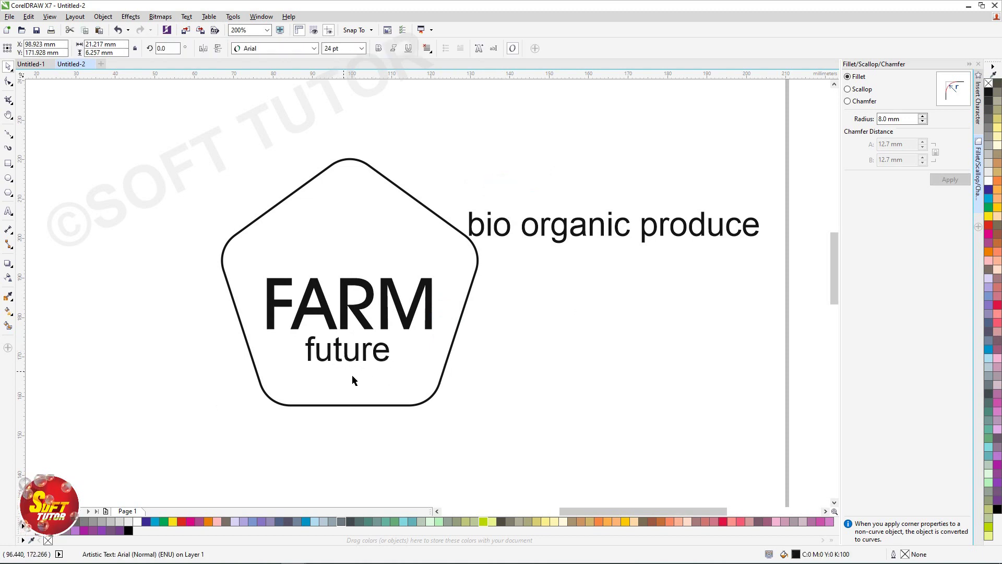
pyautogui.click(313, 48)
pyautogui.moveTo(262, 86)
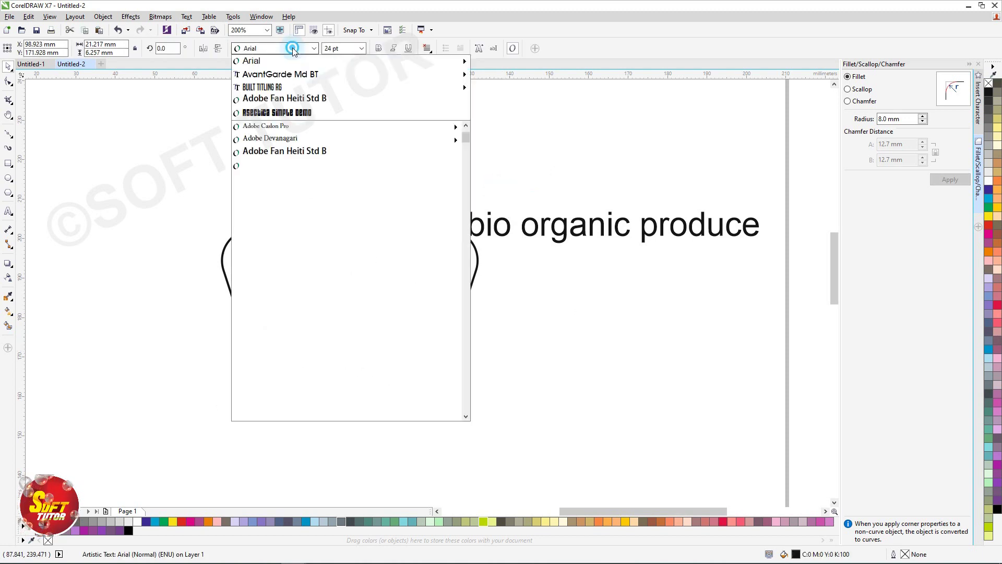
pyautogui.click(290, 85)
pyautogui.moveTo(372, 364); pyautogui.dragTo(386, 384)
pyautogui.click(401, 387)
pyautogui.click(533, 389)
pyautogui.moveTo(363, 346); pyautogui.dragTo(367, 346)
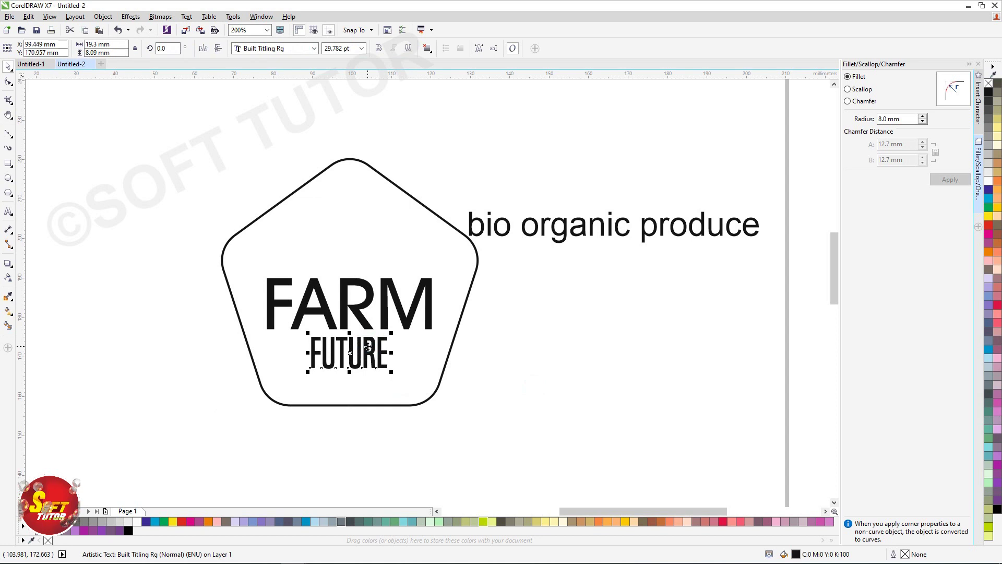
pyautogui.click(367, 347)
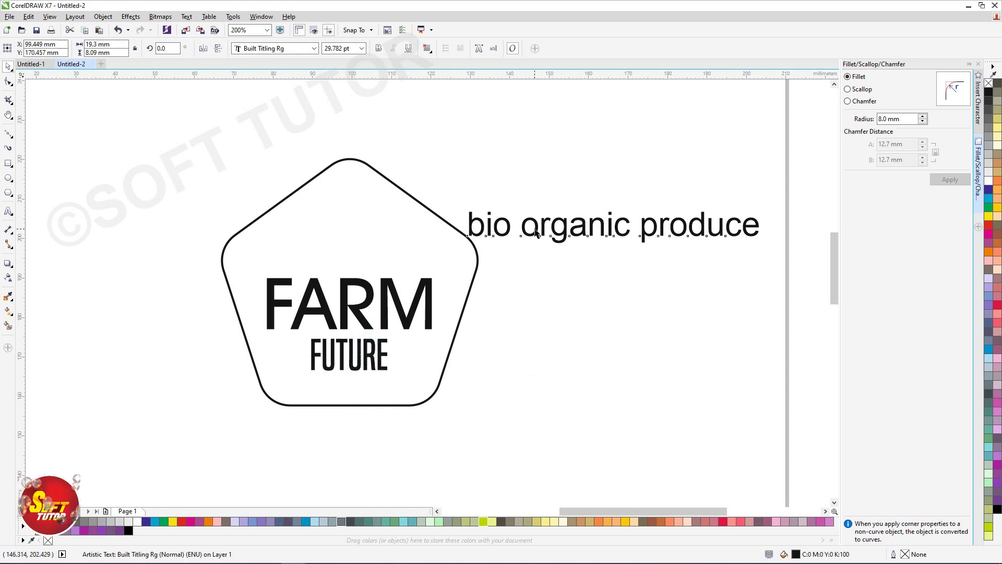
# Step: Move the 'bio organic produce' tagline under FUTURE, shrink it to about 10 pt, and centre it
pyautogui.moveTo(536, 233); pyautogui.dragTo(272, 392)
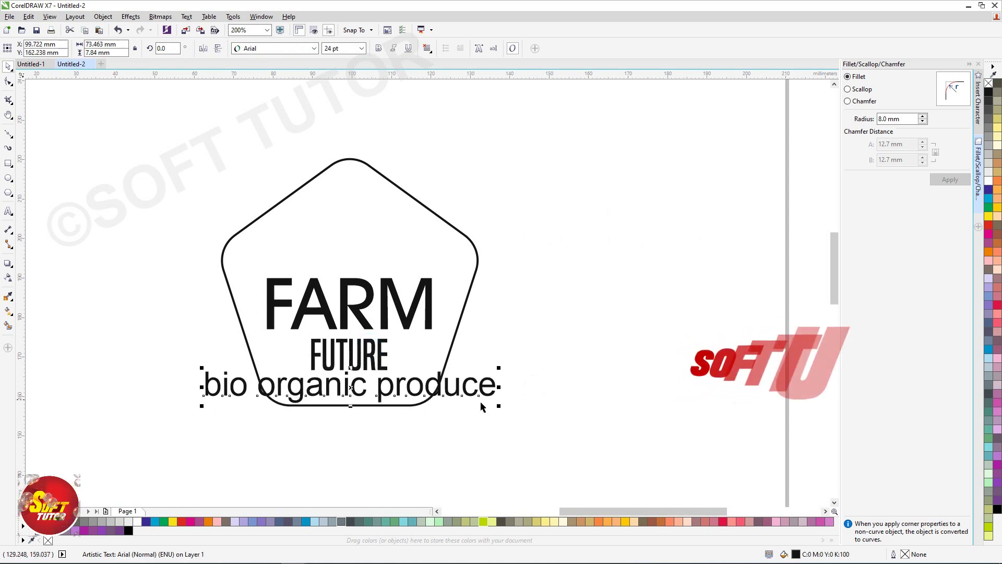
pyautogui.moveTo(499, 406); pyautogui.dragTo(417, 407)
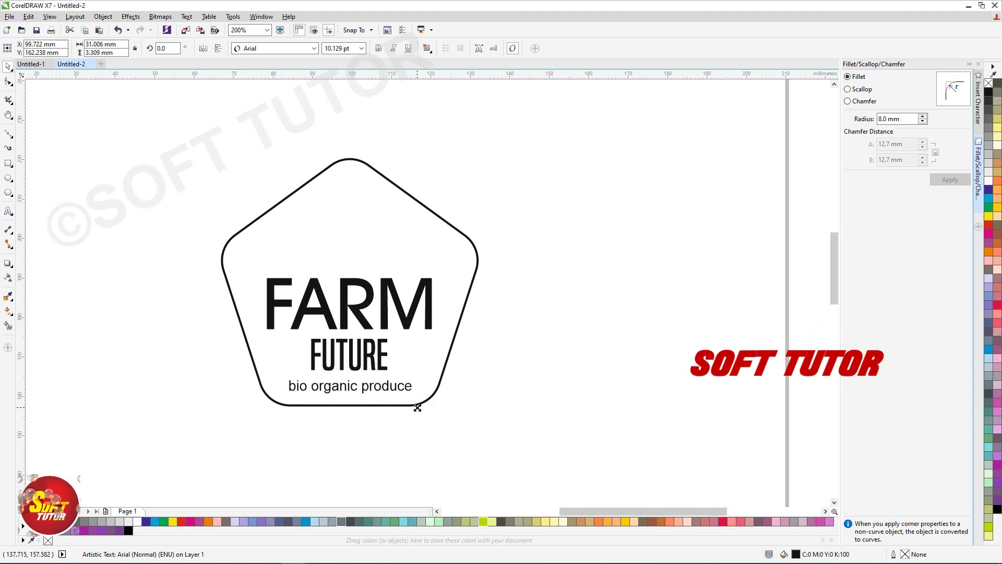
pyautogui.moveTo(349, 387); pyautogui.dragTo(348, 381)
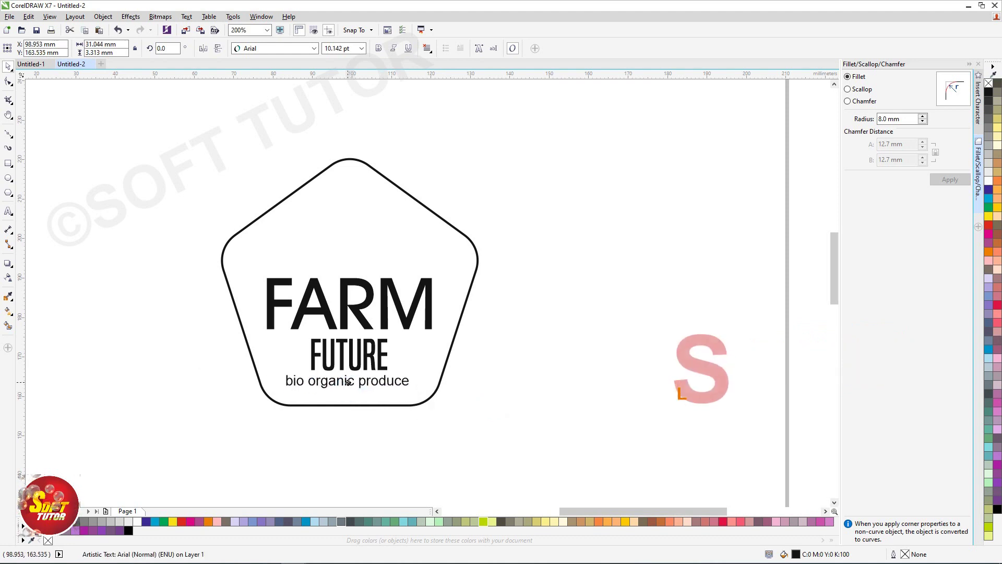
pyautogui.keyDown('shift'); pyautogui.click(425, 338); pyautogui.keyUp('shift')
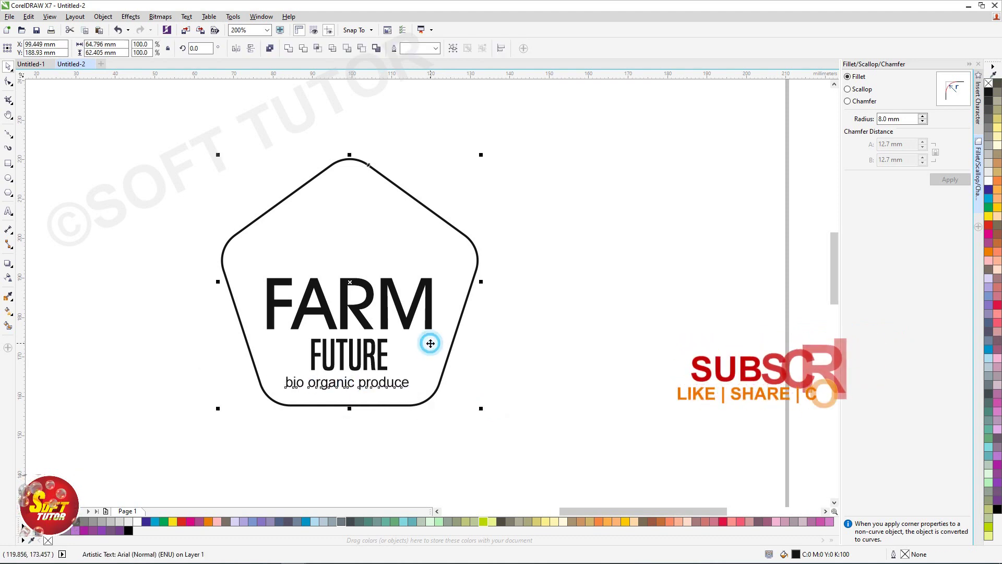
pyautogui.click(542, 359)
pyautogui.hscroll(-2, 559, 353)
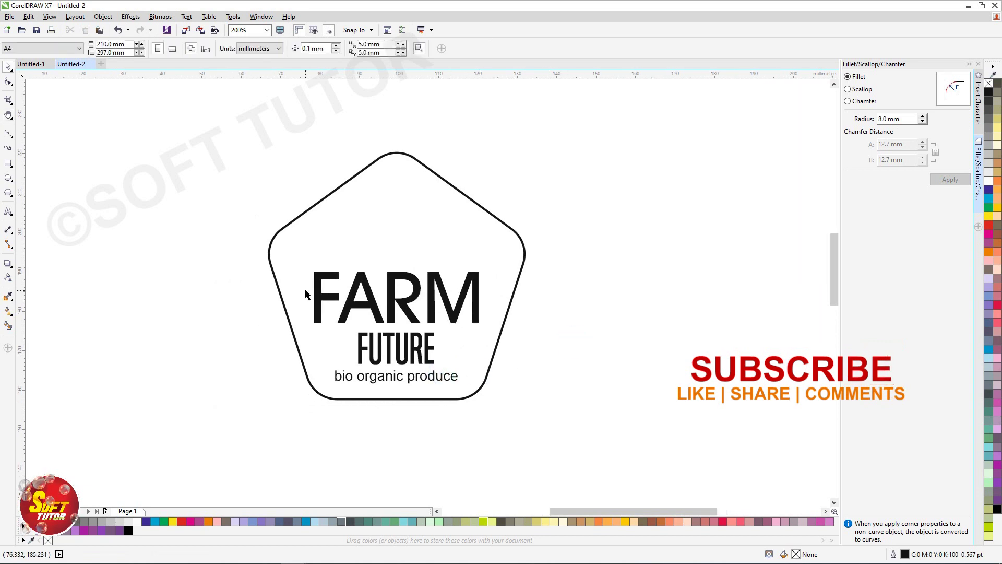
# Step: Draw a large circle over the pentagon's right side and a flattened ellipse over its left side
pyautogui.click(8, 178)
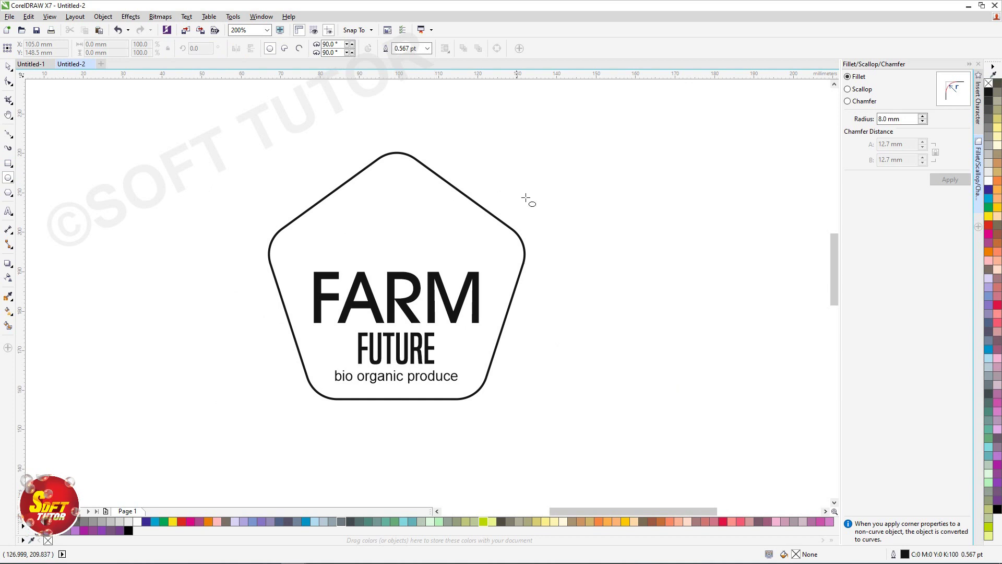
pyautogui.moveTo(600, 157); pyautogui.dragTo(358, 393)
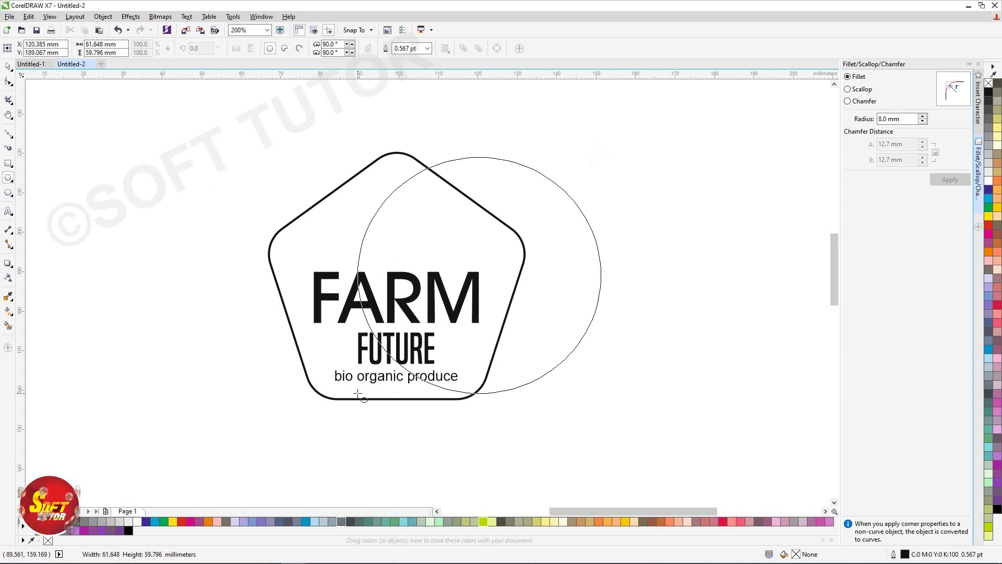
pyautogui.press('space')
pyautogui.click(539, 201)
pyautogui.moveTo(507, 177)
pyautogui.mouseDown()
pyautogui.moveTo(474, 151)
pyautogui.moveTo(494, 207)
pyautogui.mouseUp()
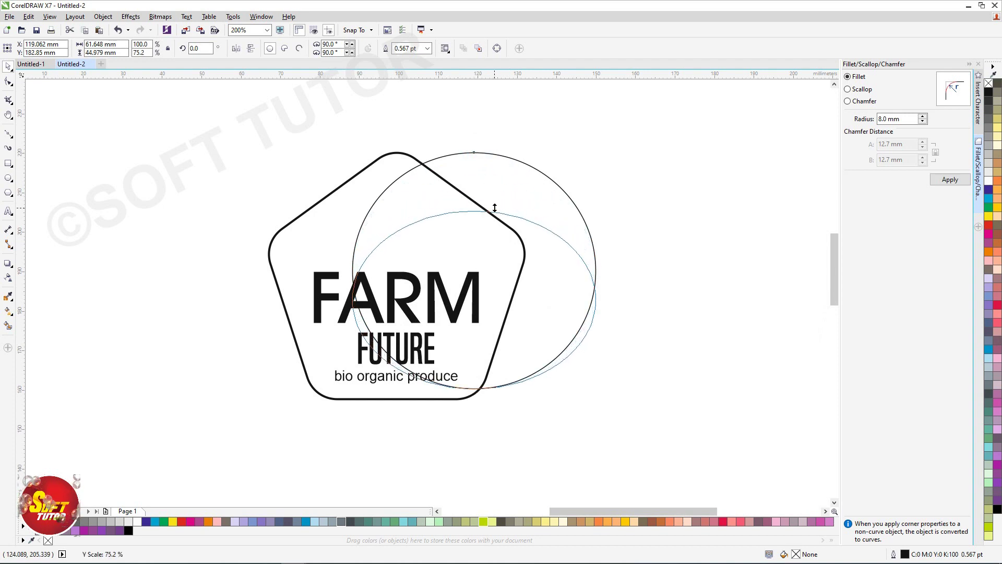
pyautogui.moveTo(524, 242)
pyautogui.mouseDown()
pyautogui.moveTo(544, 235)
pyautogui.moveTo(355, 278)
pyautogui.mouseUp()
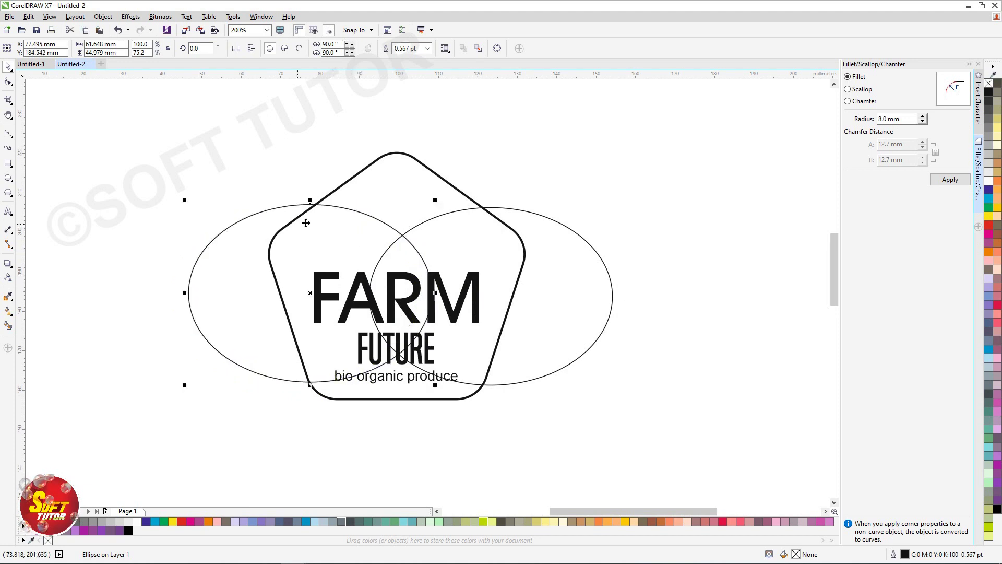
# Step: Duplicate the ellipse and place the copy over the right-hand ellipse
pyautogui.hotkey('ctrl', 'r')
pyautogui.moveTo(135, 253); pyautogui.dragTo(265, 211)
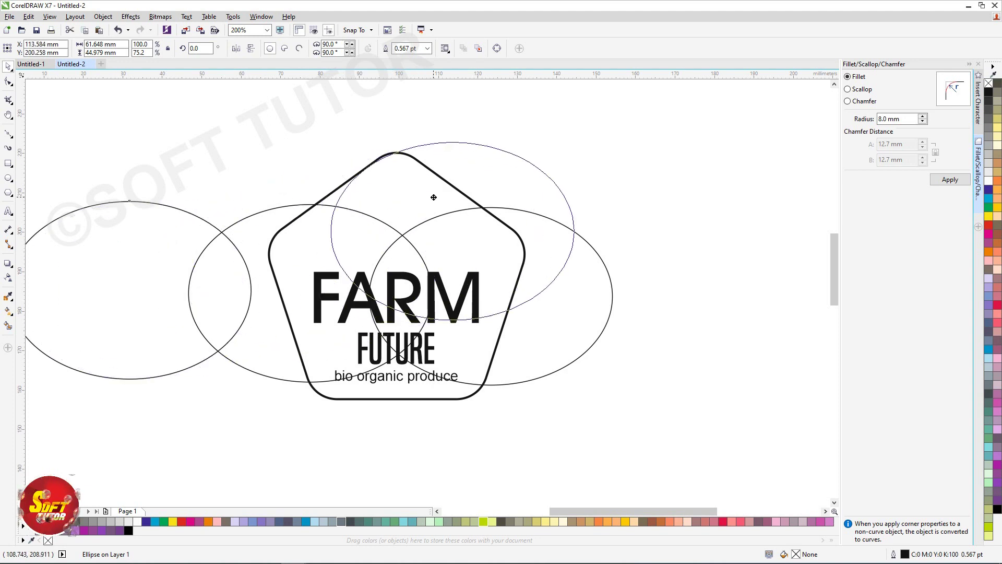
pyautogui.moveTo(265, 211)
pyautogui.mouseDown()
pyautogui.moveTo(266, 200)
pyautogui.moveTo(480, 246)
pyautogui.mouseUp()
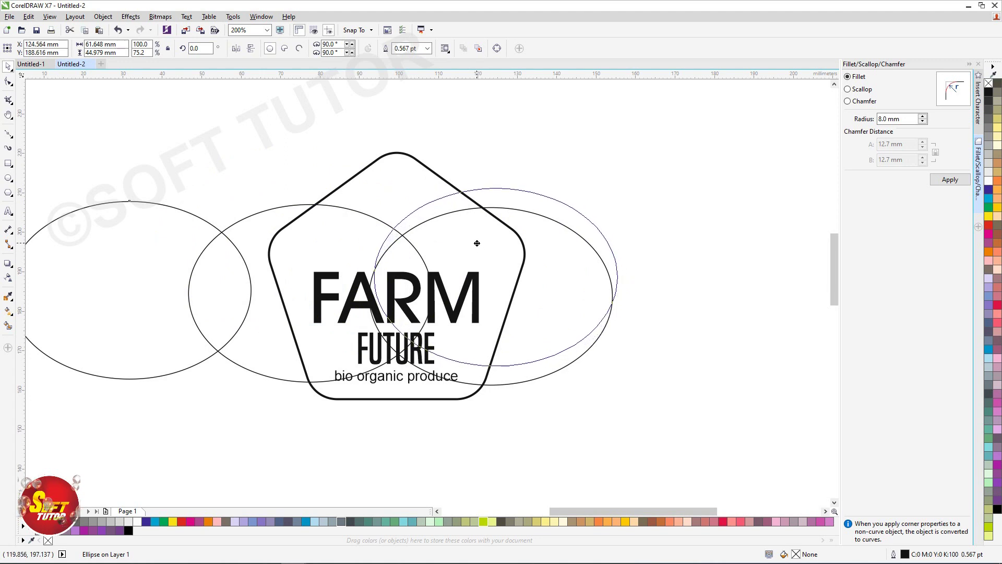
pyautogui.moveTo(479, 247)
pyautogui.mouseDown()
pyautogui.moveTo(490, 240)
pyautogui.moveTo(474, 239)
pyautogui.mouseUp()
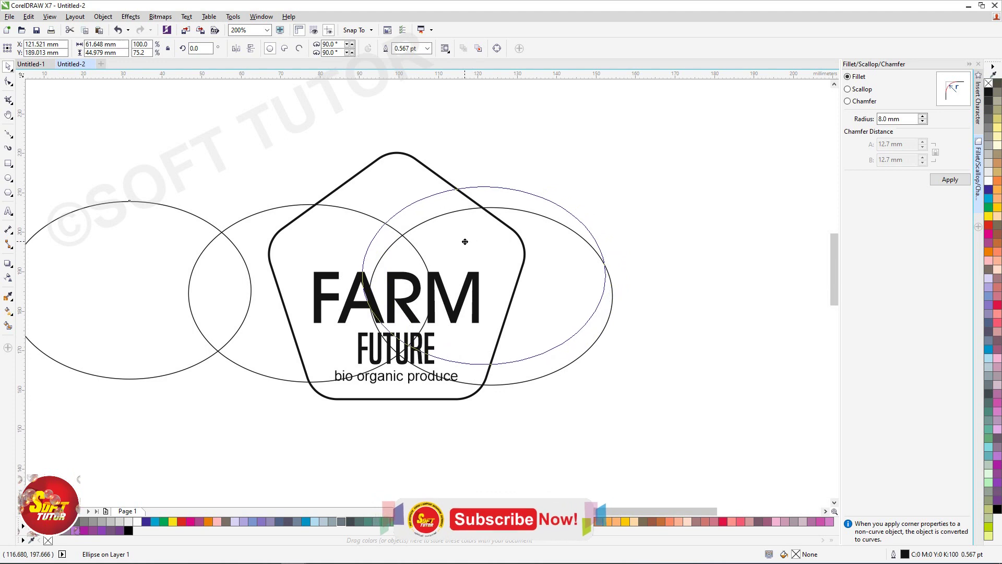
pyautogui.moveTo(474, 239); pyautogui.dragTo(461, 241)
# Step: Widen the right ellipse, shift the middle ellipse right, and draw an 88.6 × 35.6 mm rectangle over the top half
pyautogui.click(609, 290)
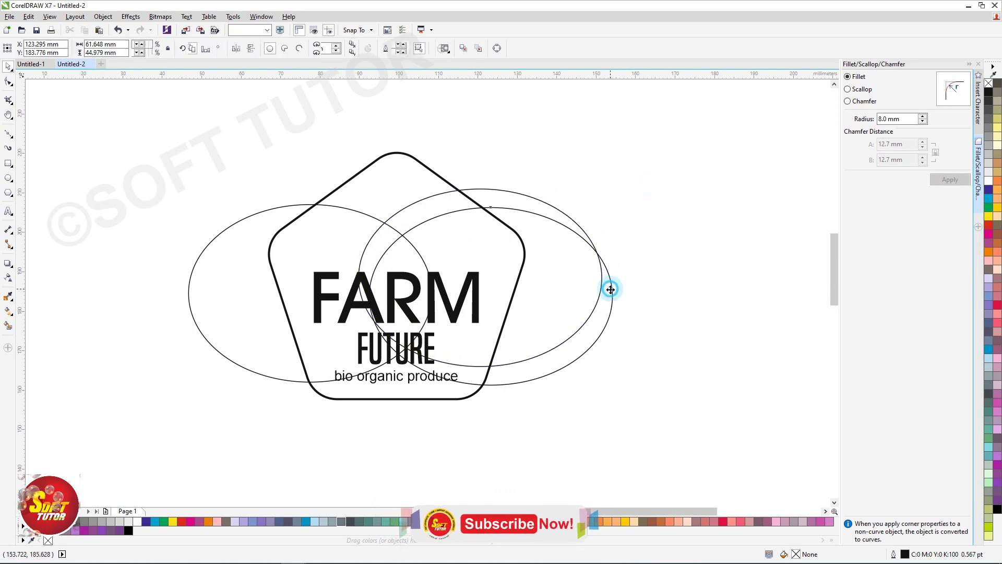
pyautogui.click(609, 291)
pyautogui.click(609, 302)
pyautogui.moveTo(616, 296)
pyautogui.mouseDown()
pyautogui.moveTo(708, 296)
pyautogui.moveTo(679, 278)
pyautogui.mouseUp()
pyautogui.moveTo(682, 278); pyautogui.dragTo(683, 287)
pyautogui.click(532, 196)
pyautogui.moveTo(502, 200); pyautogui.dragTo(537, 196)
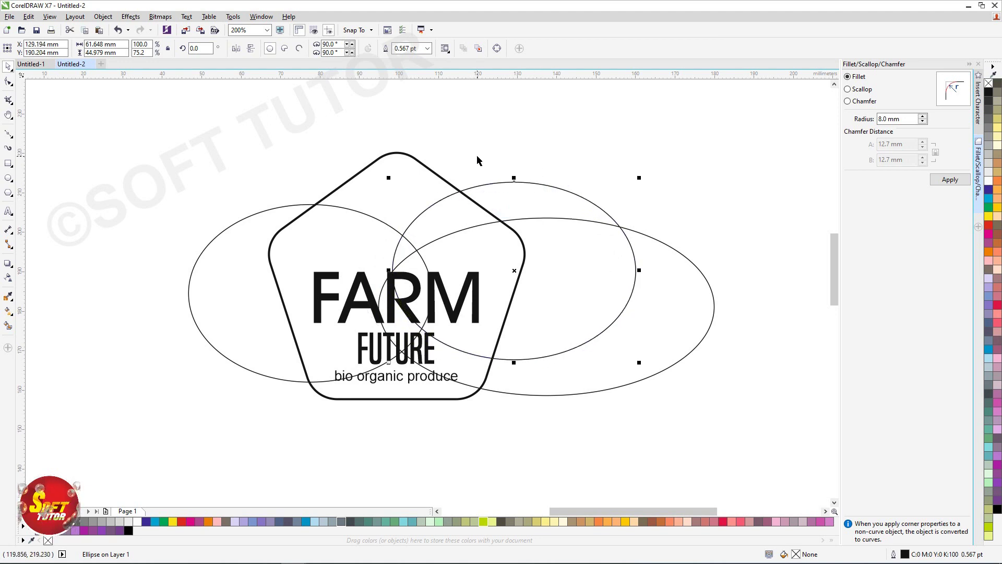
pyautogui.click(507, 146)
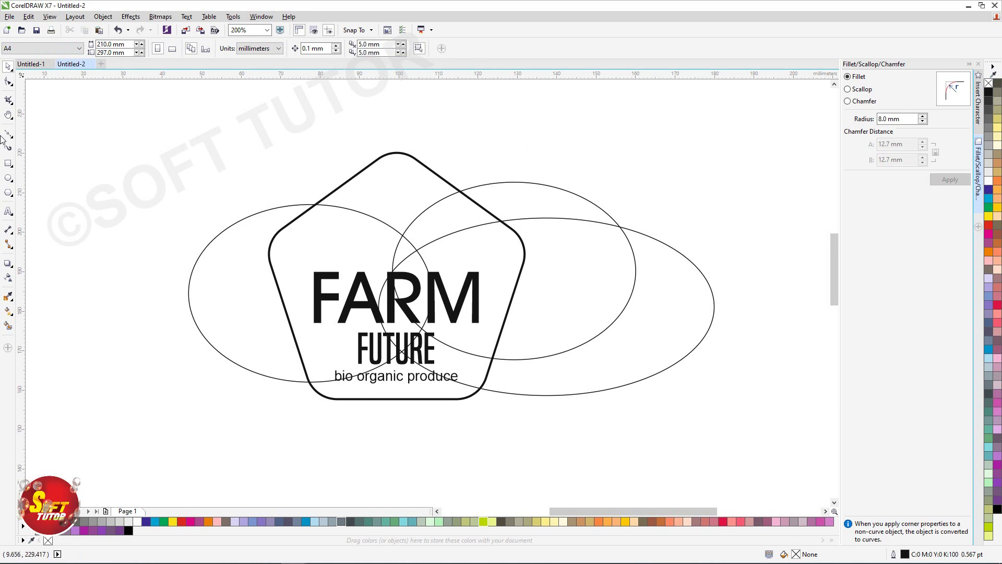
pyautogui.click(9, 163)
pyautogui.moveTo(213, 110)
pyautogui.mouseDown()
pyautogui.moveTo(418, 210)
pyautogui.moveTo(562, 258)
pyautogui.moveTo(563, 250)
pyautogui.mouseUp()
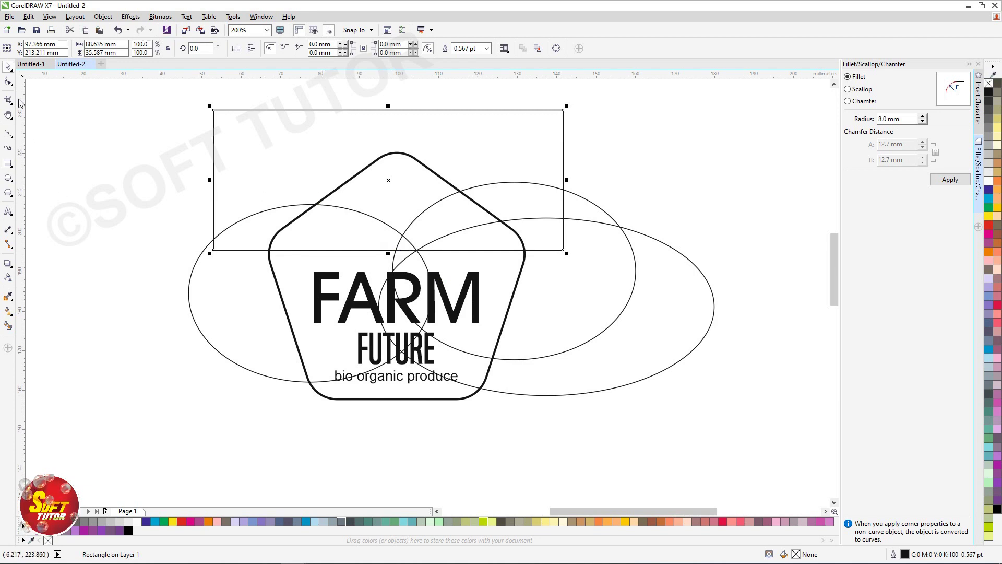
# Step: Smart-fill the four top regions of the pentagon in dark grey
pyautogui.click(8, 326)
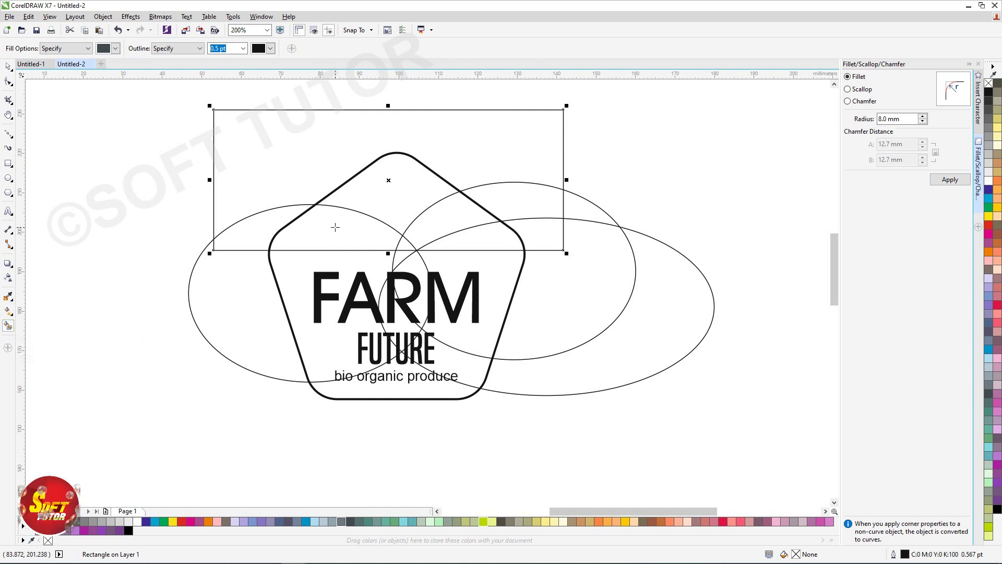
pyautogui.click(365, 230)
pyautogui.click(446, 222)
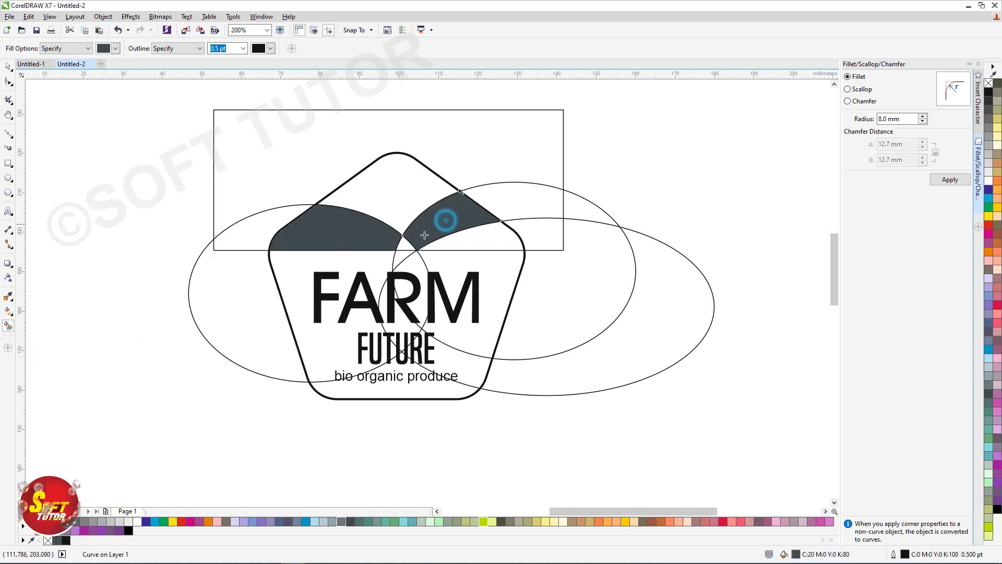
pyautogui.click(483, 243)
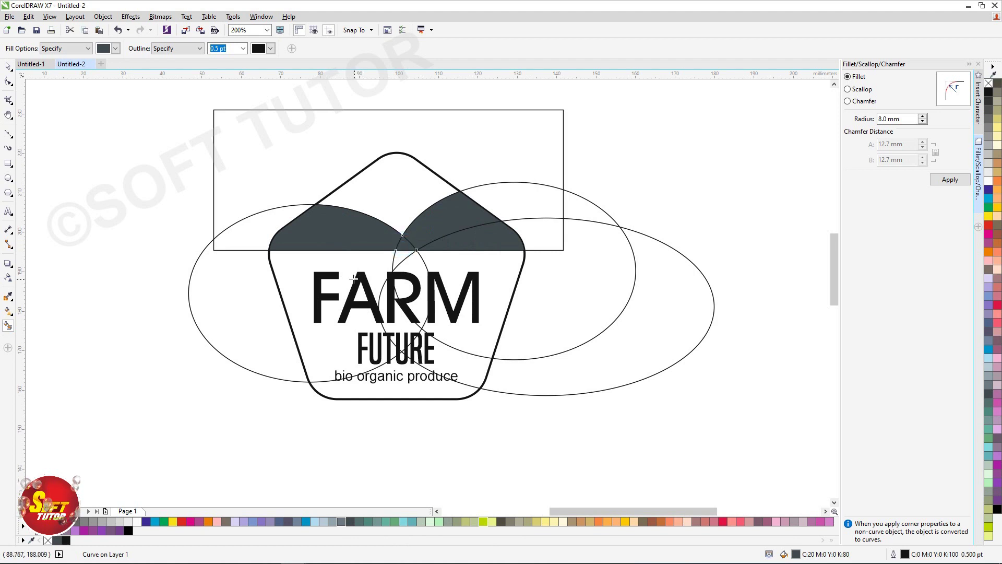
pyautogui.click(398, 185)
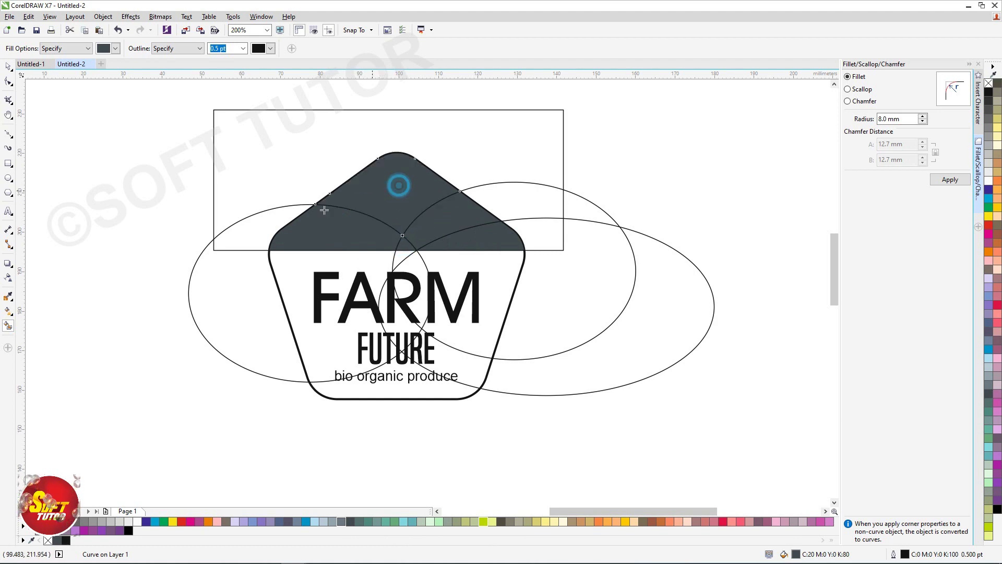
# Step: Delete the guide rectangle and the guide ellipses
pyautogui.click(7, 67)
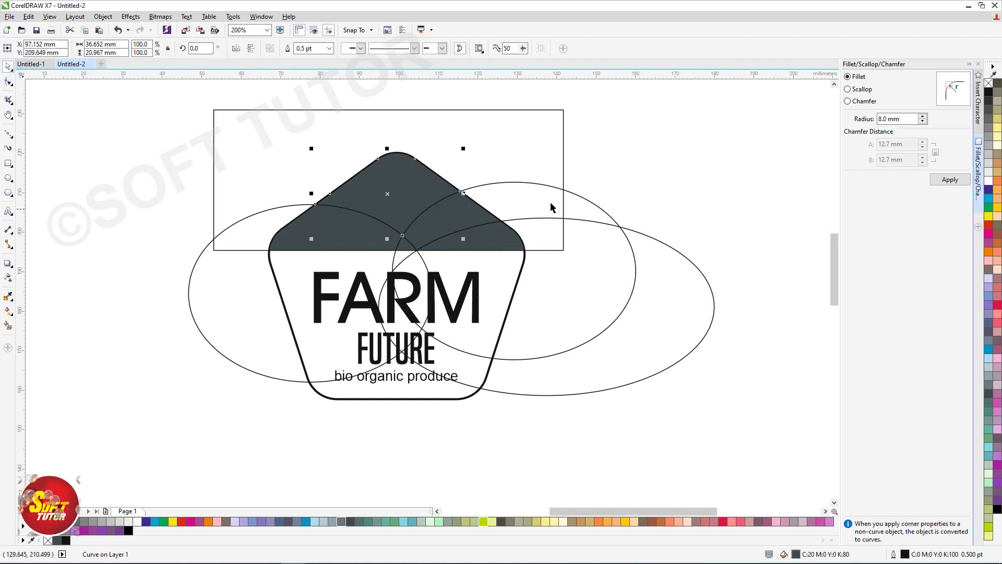
pyautogui.click(547, 148)
pyautogui.press('Delete')
pyautogui.click(569, 238)
pyautogui.press('Delete')
pyautogui.click(234, 245)
pyautogui.press('Delete')
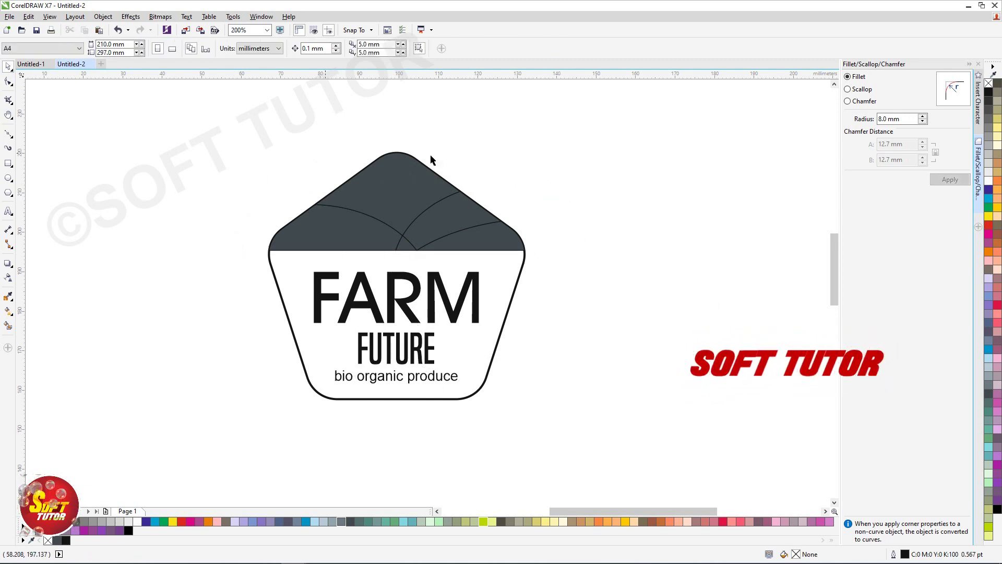
# Step: Trim one dark hill piece using the shape of another
pyautogui.click(346, 219)
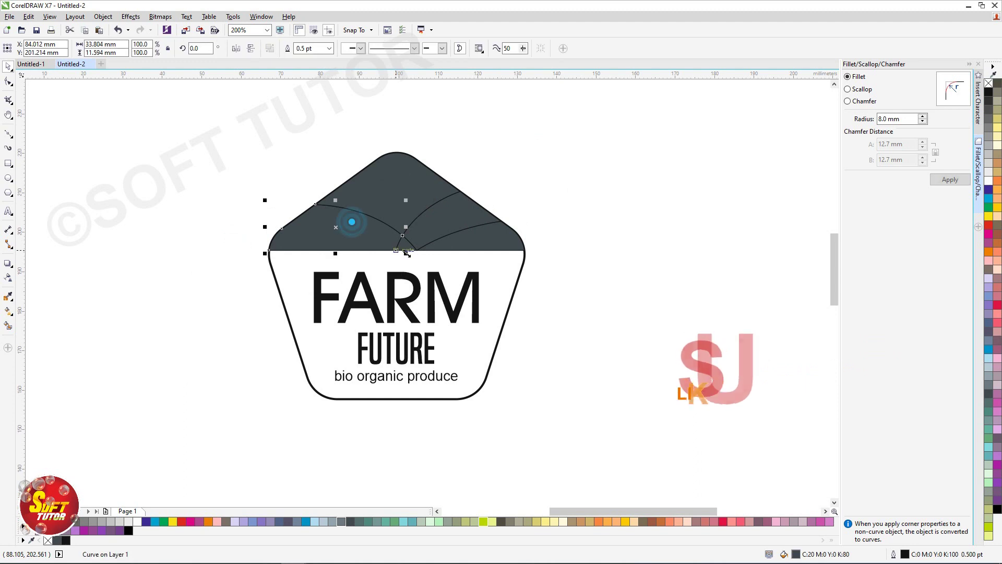
pyautogui.keyDown('shift'); pyautogui.click(410, 251); pyautogui.keyUp('shift')
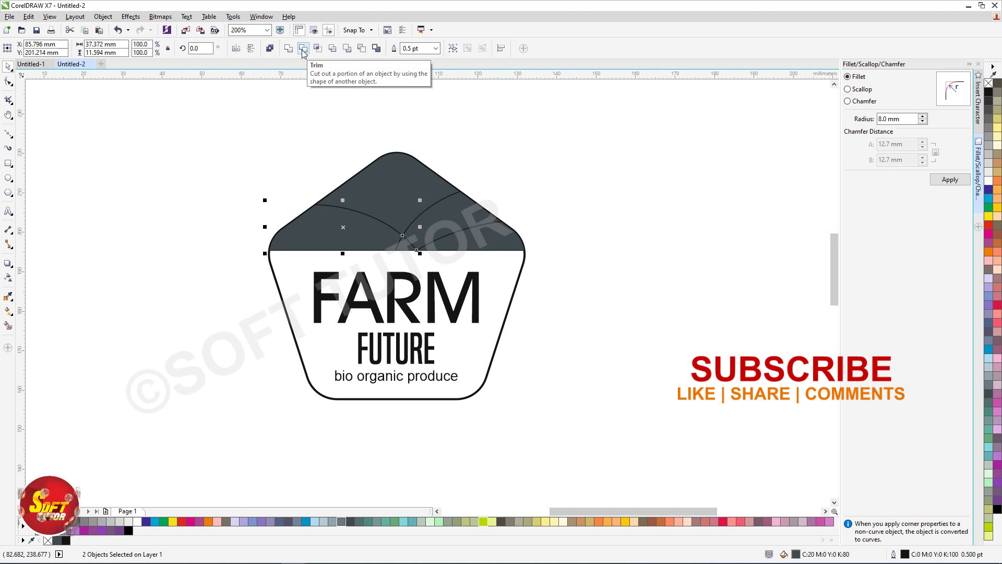
pyautogui.click(303, 52)
pyautogui.click(402, 235)
pyautogui.click(443, 221)
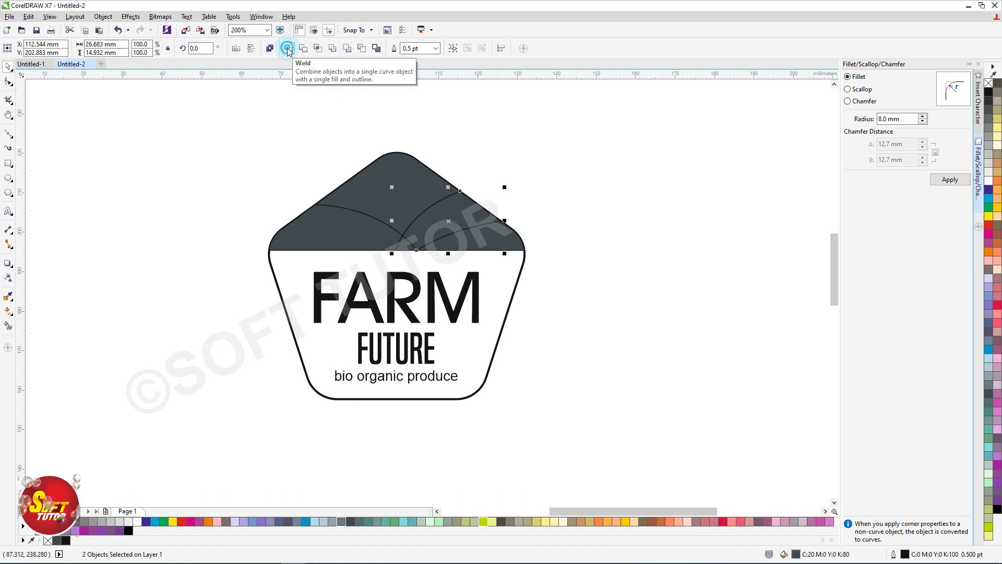
pyautogui.click(662, 280)
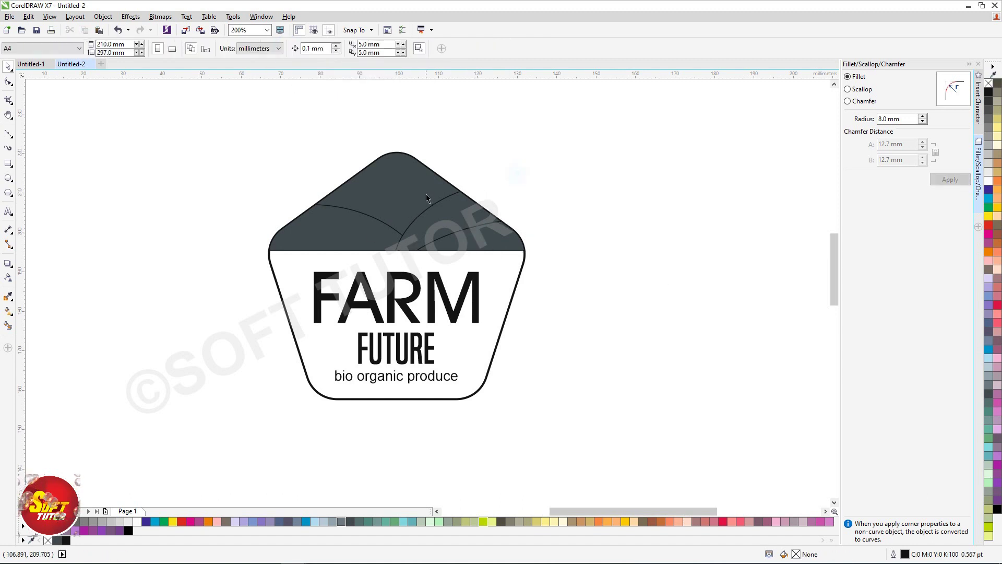
# Step: Shrink the four dark top pieces slightly to leave a margin inside the outline, then select the sky shape
pyautogui.click(336, 225)
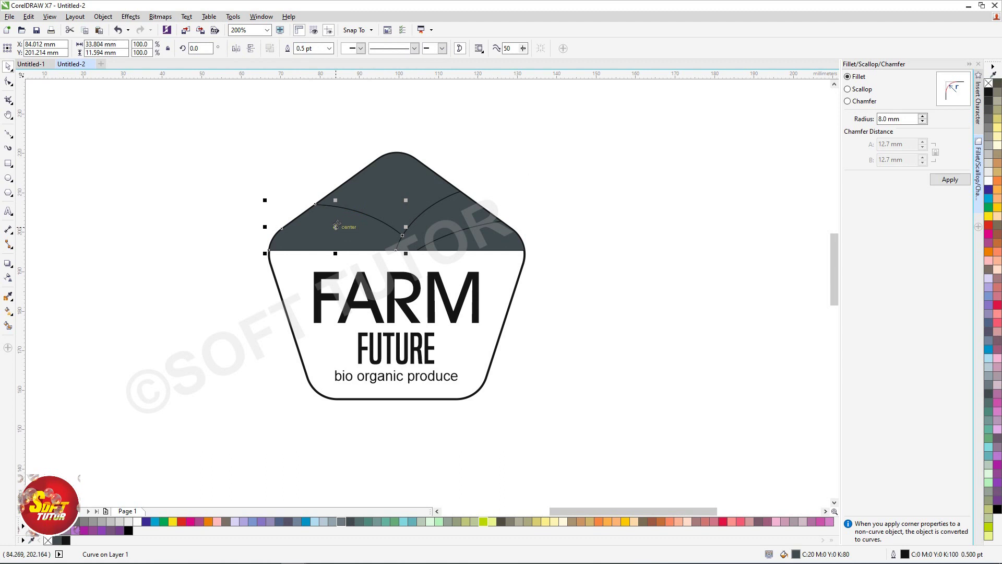
pyautogui.keyDown('shift'); pyautogui.click(390, 196); pyautogui.keyUp('shift')
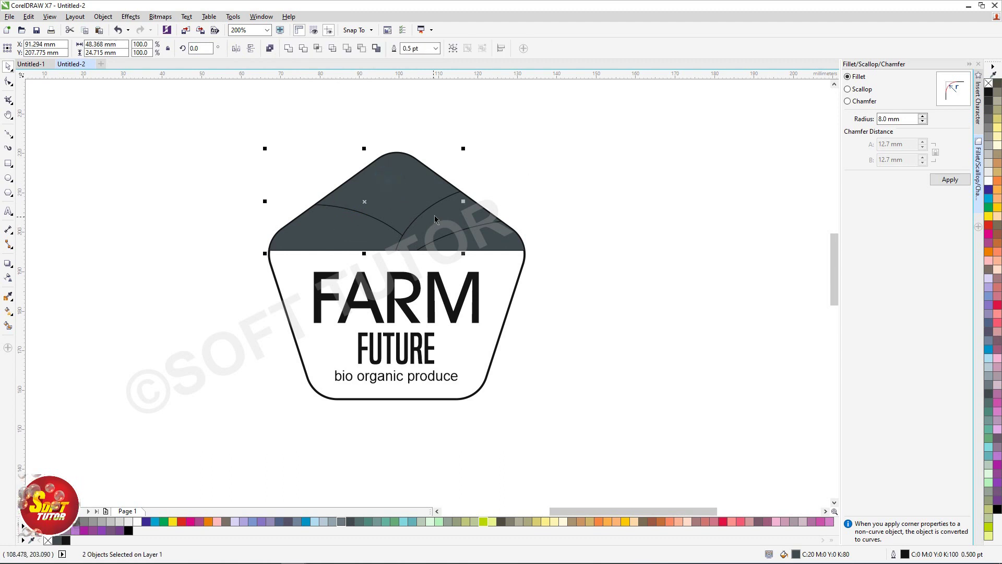
pyautogui.moveTo(530, 254); pyautogui.dragTo(520, 250)
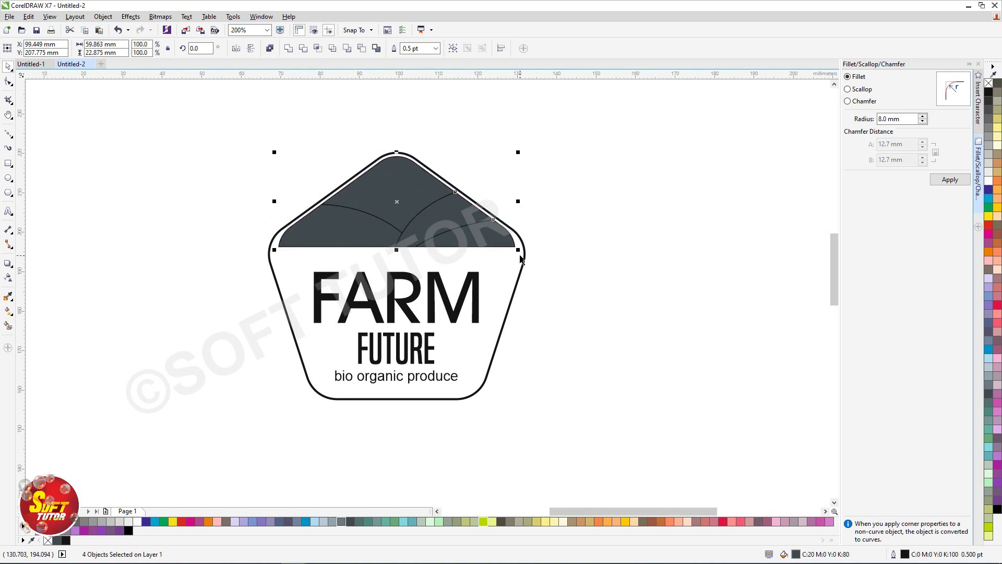
pyautogui.moveTo(520, 255); pyautogui.dragTo(519, 255)
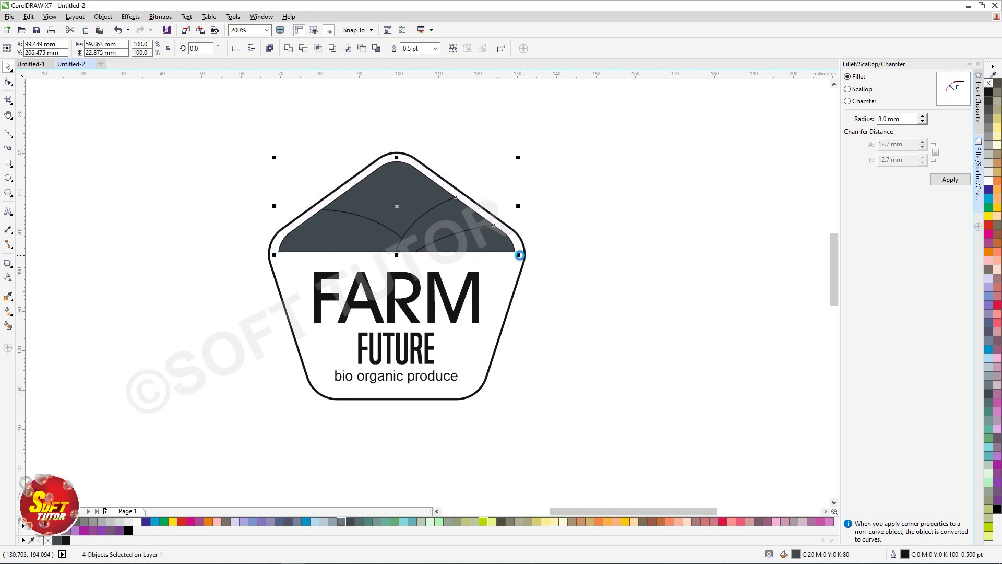
pyautogui.moveTo(519, 255); pyautogui.dragTo(520, 255)
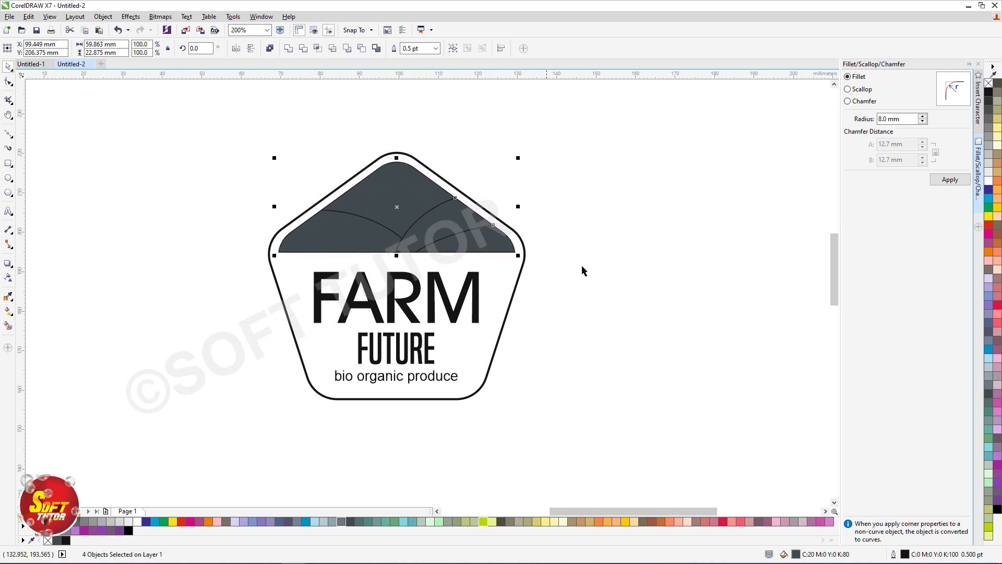
pyautogui.click(621, 262)
pyautogui.click(392, 187)
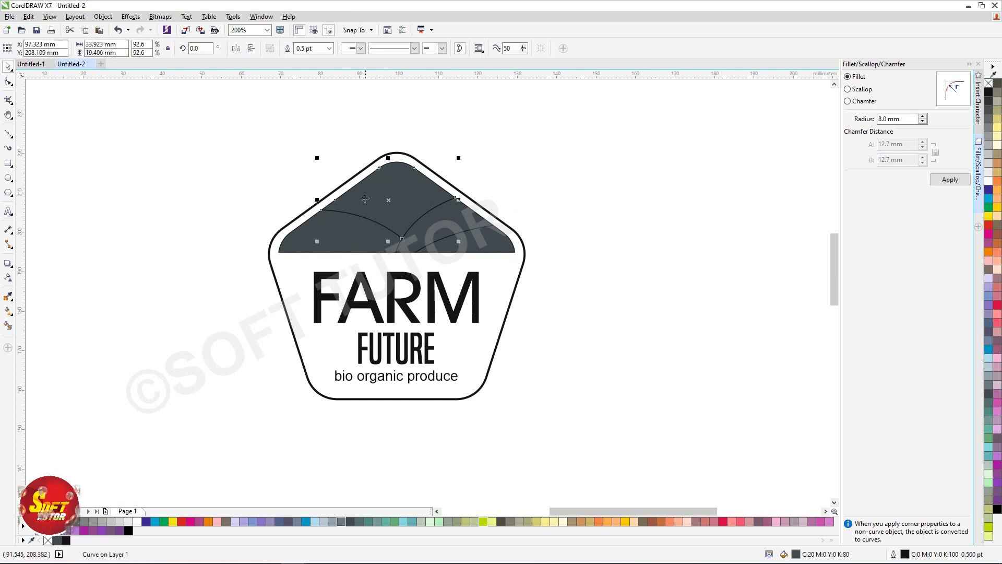
# Step: Fill the sky with a vertical cyan-to-white fountain fill, cyan at the top
pyautogui.click(8, 310)
pyautogui.moveTo(386, 163); pyautogui.dragTo(390, 241)
pyautogui.moveTo(385, 162); pyautogui.dragTo(390, 169)
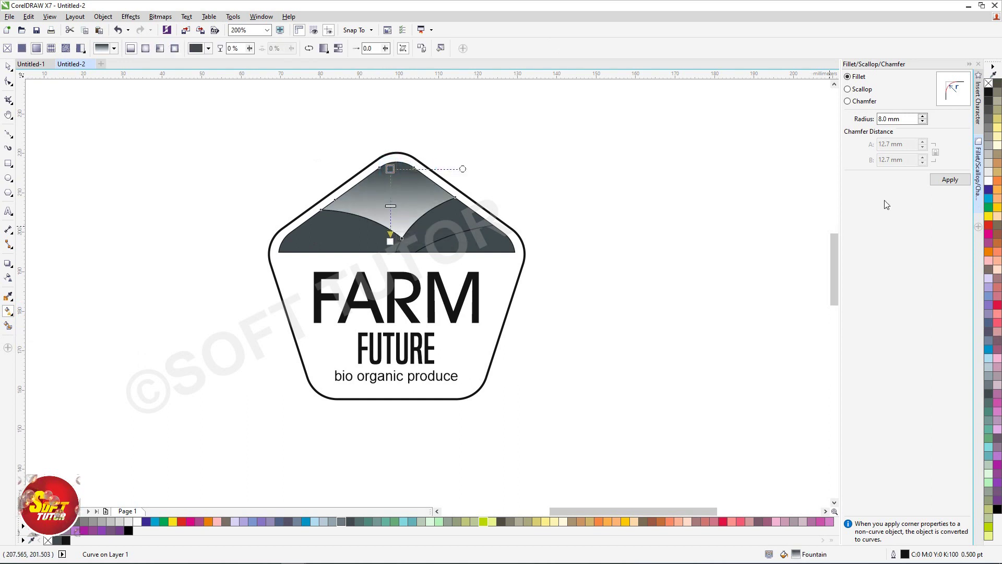
pyautogui.click(988, 201)
pyautogui.moveTo(389, 241); pyautogui.dragTo(390, 235)
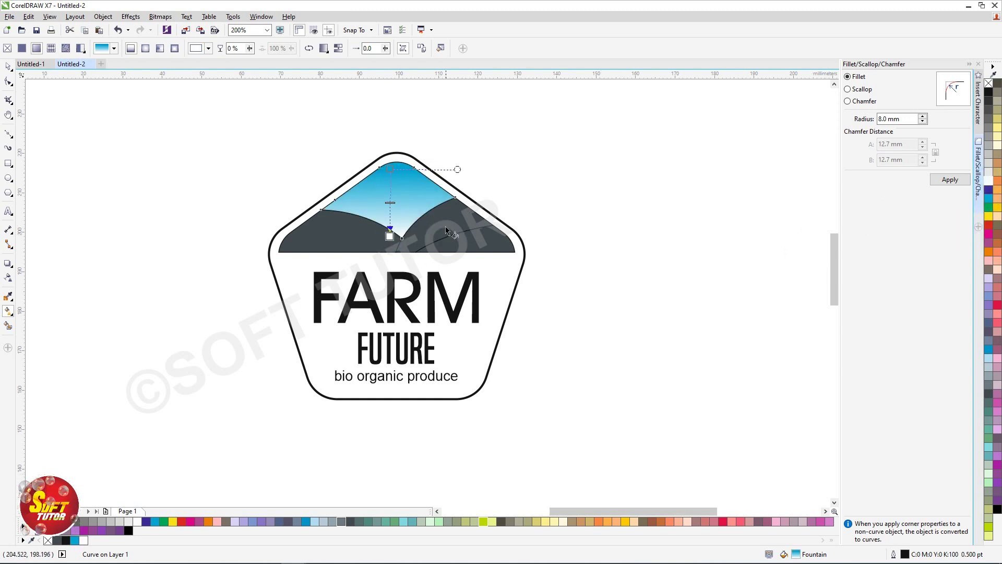
pyautogui.click(308, 48)
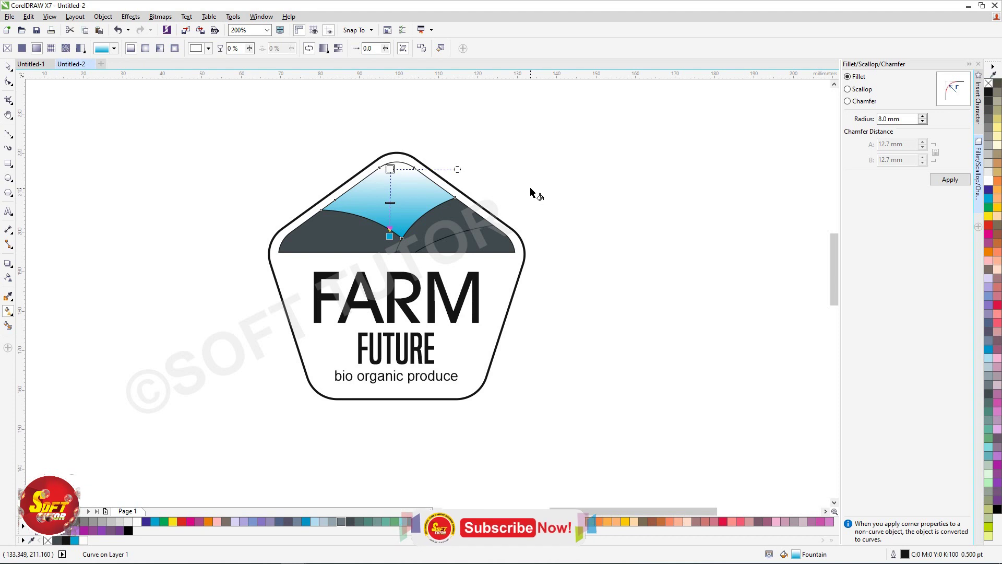
pyautogui.click(390, 169)
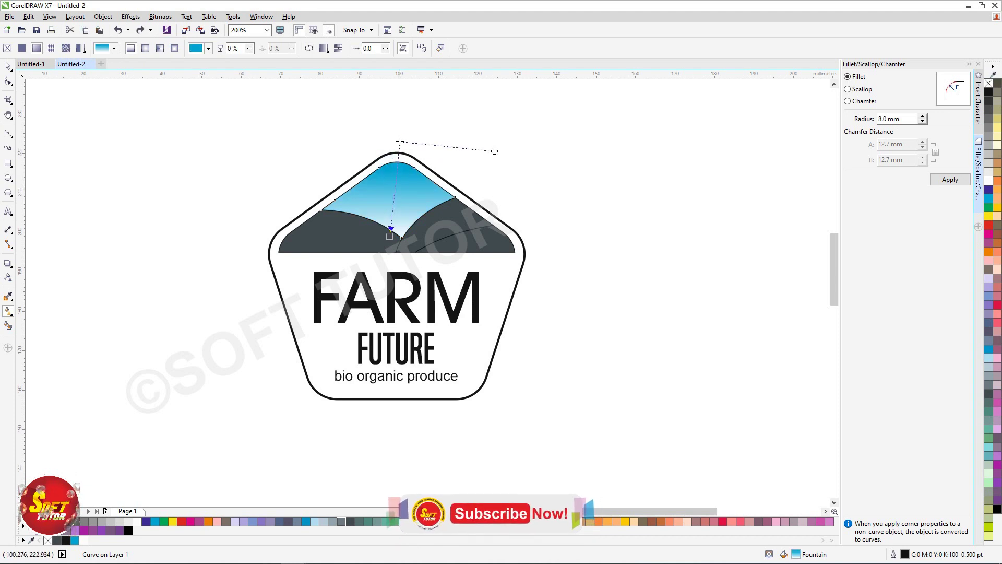
pyautogui.moveTo(388, 167); pyautogui.dragTo(388, 139)
pyautogui.press('space')
# Step: Fill the left hill with a yellow-green to green gradient
pyautogui.click(362, 234)
pyautogui.press('g')
pyautogui.moveTo(347, 213); pyautogui.dragTo(329, 258)
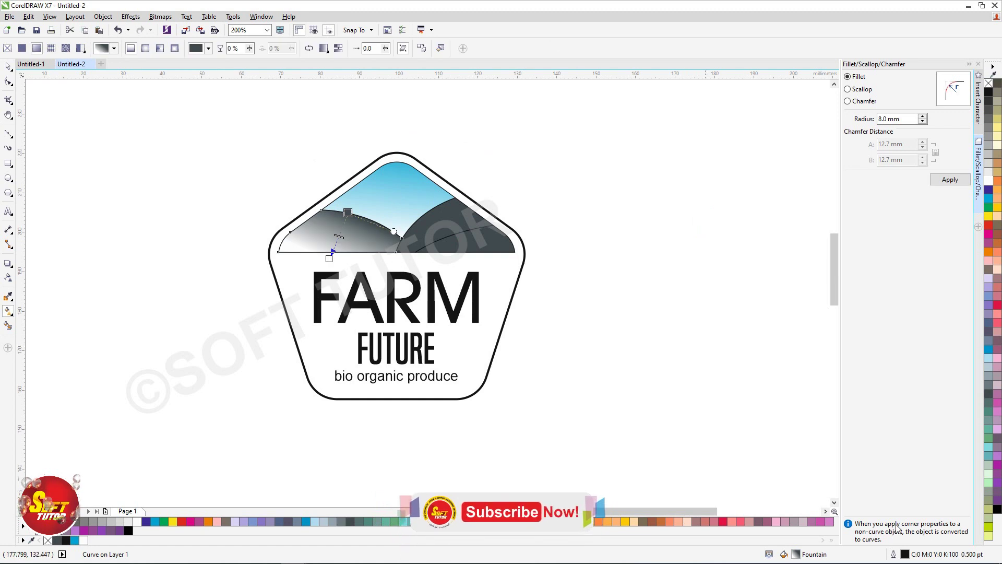
pyautogui.click(485, 523)
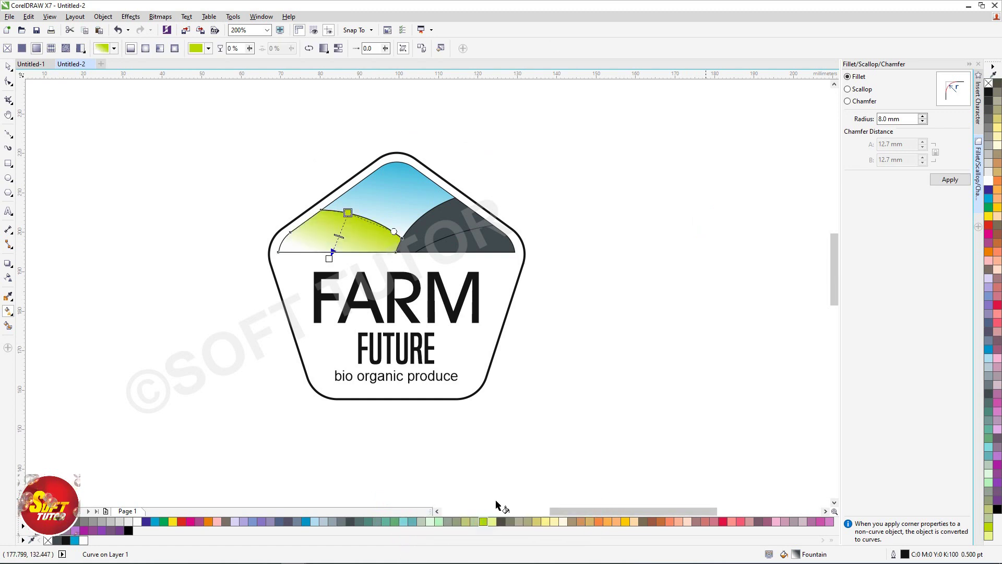
pyautogui.click(329, 257)
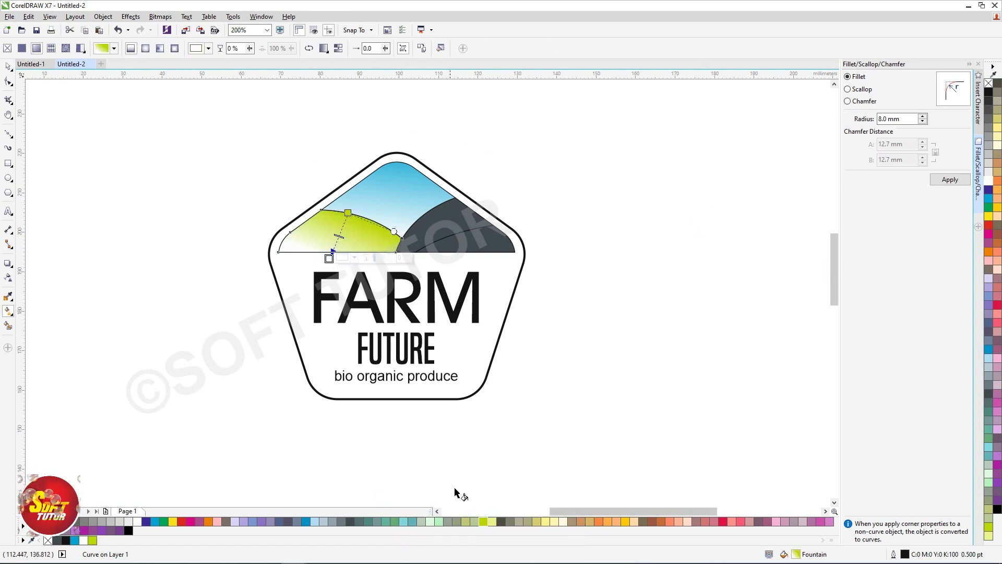
pyautogui.click(163, 522)
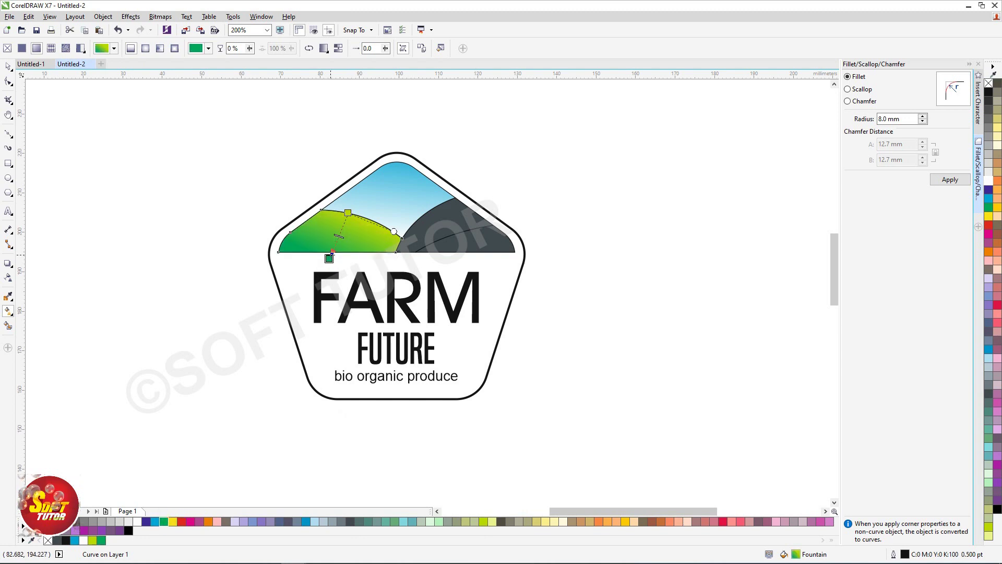
pyautogui.press('space')
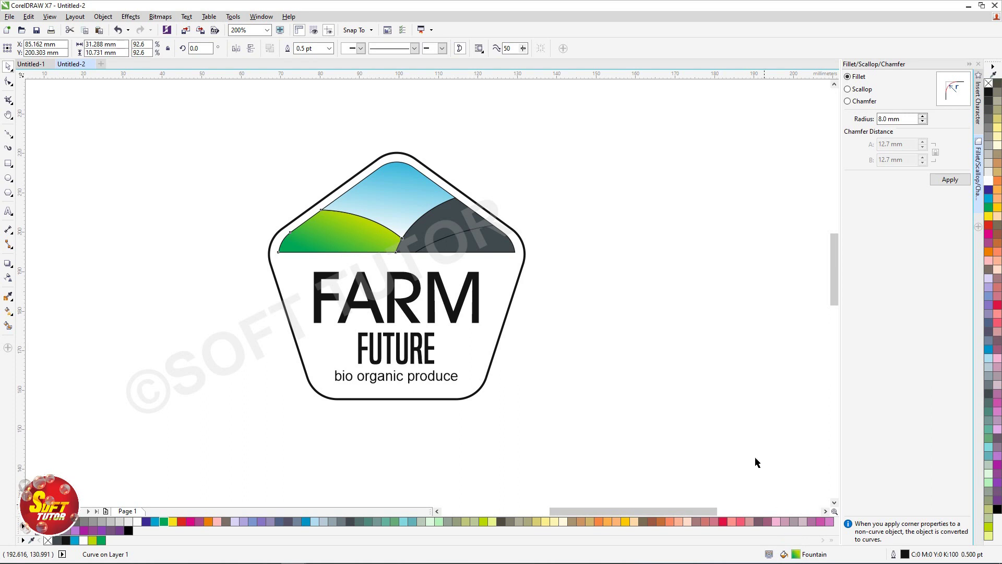
# Step: Copy the green gradient onto the middle and right hills and re-angle the right hill's gradient
pyautogui.click(455, 225)
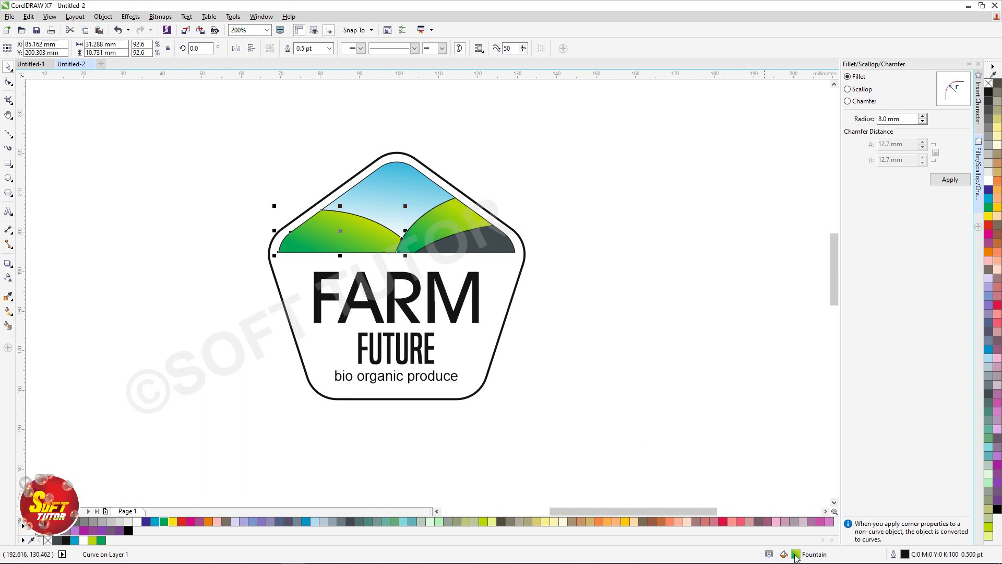
pyautogui.click(496, 253)
pyautogui.press('g')
pyautogui.click(483, 242)
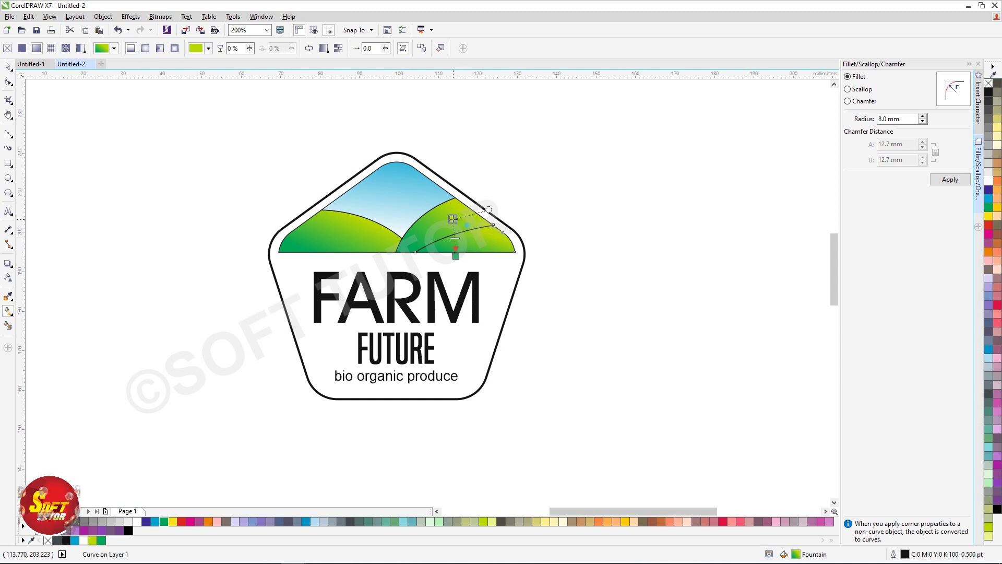
pyautogui.click(453, 225)
pyautogui.moveTo(456, 256); pyautogui.dragTo(459, 267)
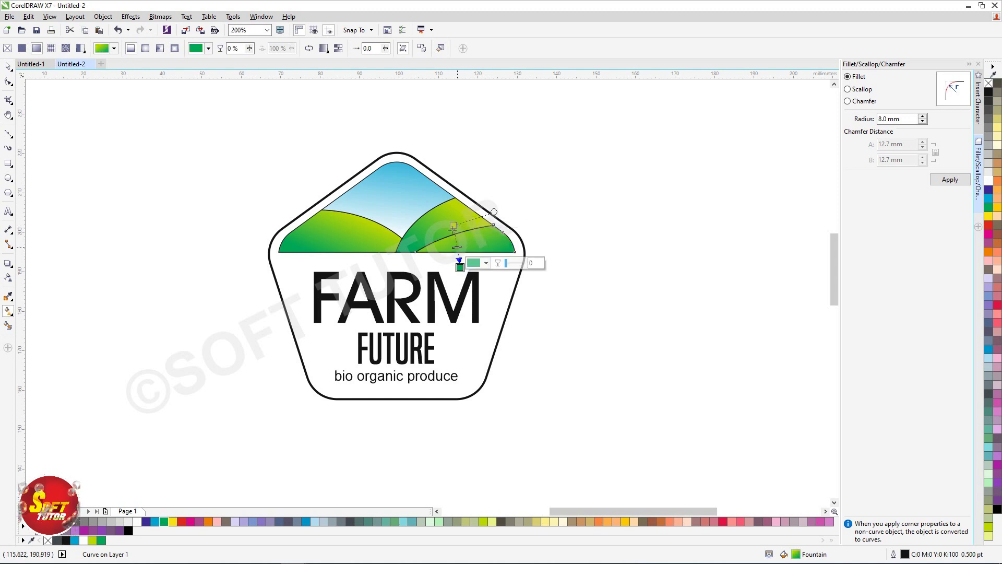
pyautogui.moveTo(431, 216)
pyautogui.mouseDown()
pyautogui.moveTo(443, 230)
pyautogui.moveTo(424, 204)
pyautogui.mouseUp()
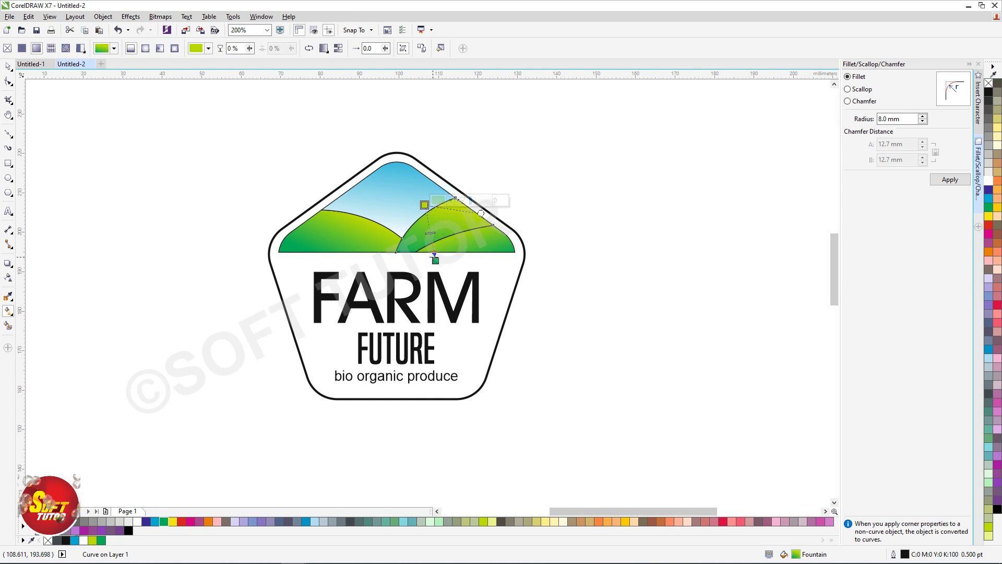
pyautogui.moveTo(435, 260)
pyautogui.mouseDown()
pyautogui.moveTo(441, 243)
pyautogui.moveTo(423, 252)
pyautogui.mouseUp()
pyautogui.moveTo(424, 205); pyautogui.dragTo(424, 213)
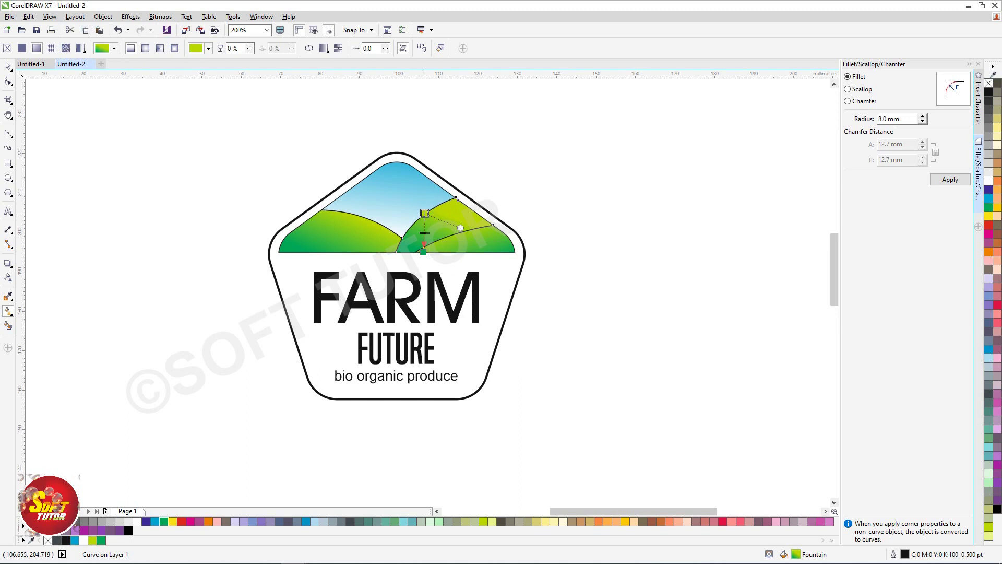
pyautogui.press('space')
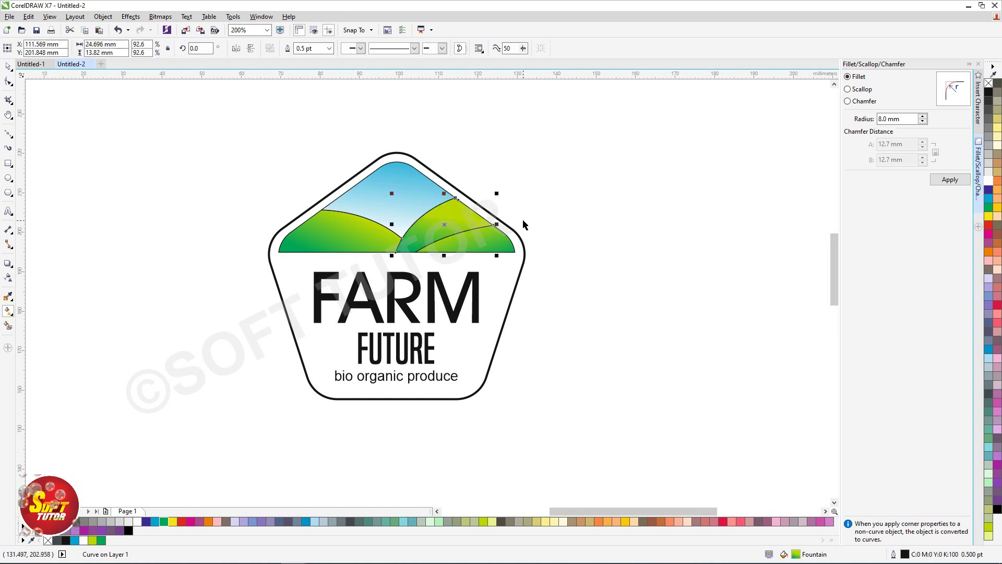
# Step: Give the sky and hill pieces white 2.0 pt outlines
pyautogui.click(536, 212)
pyautogui.press('F3')
pyautogui.click(434, 203)
pyautogui.moveTo(619, 157); pyautogui.dragTo(217, 285)
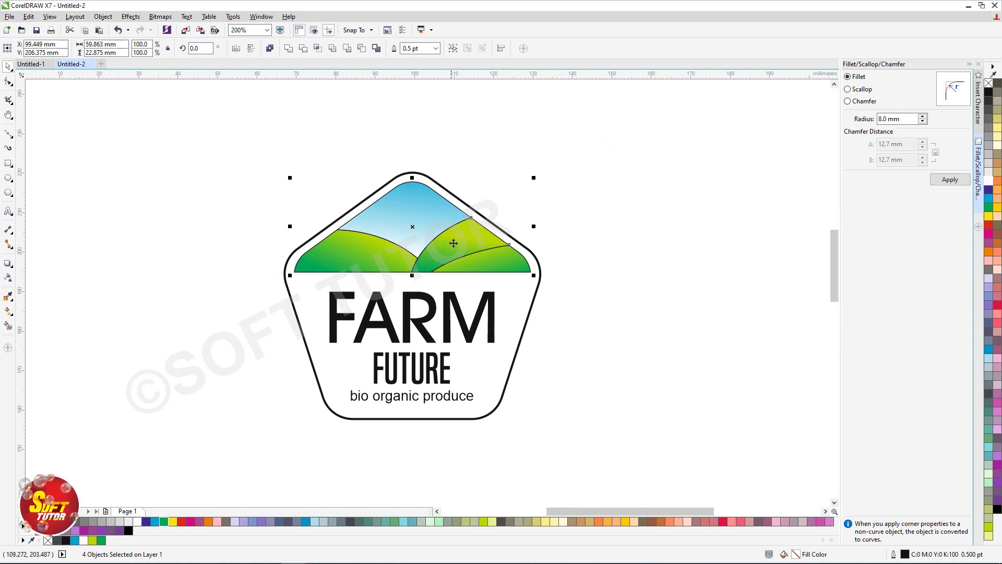
pyautogui.rightClick(988, 180)
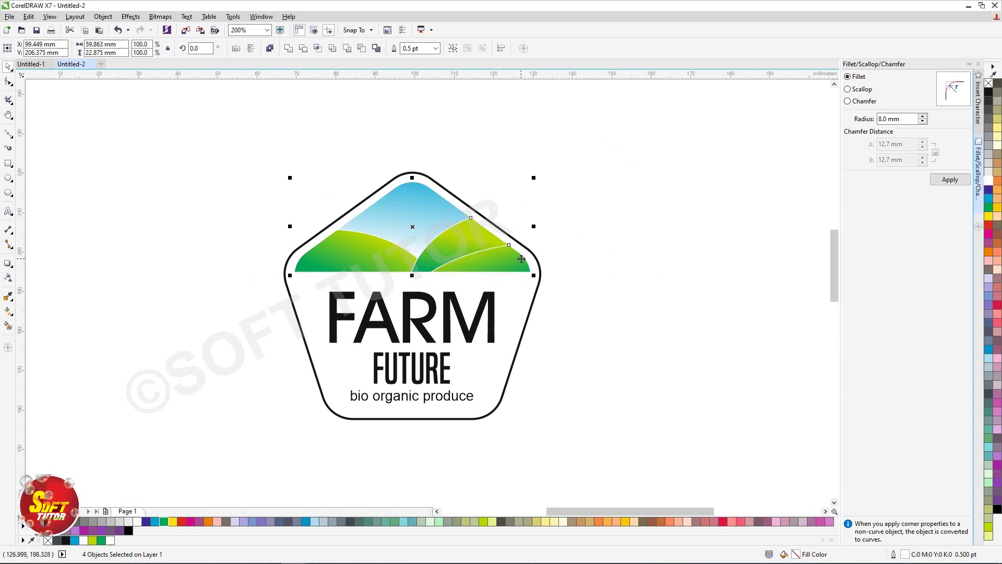
pyautogui.click(437, 49)
pyautogui.click(422, 110)
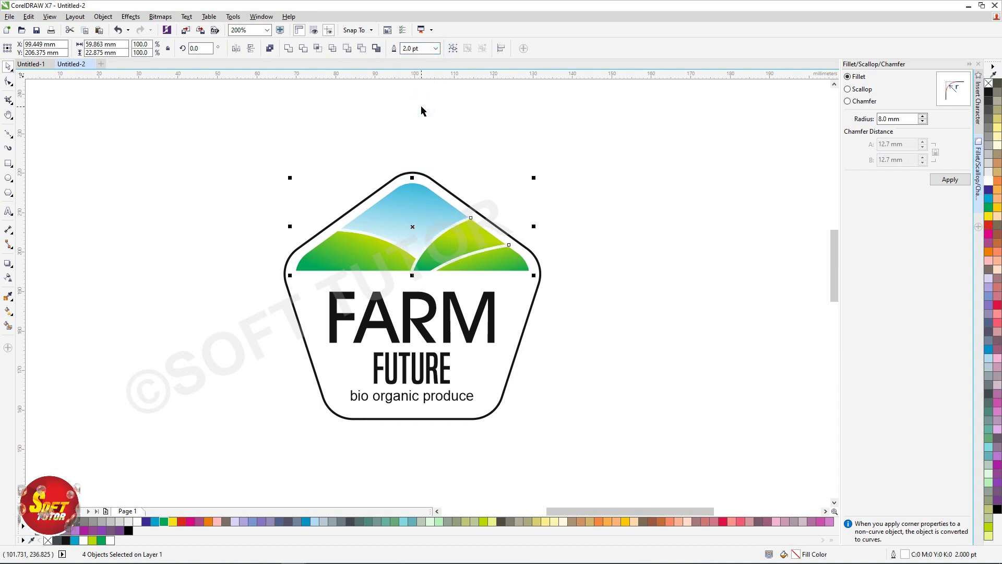
pyautogui.scroll(-3, 462, 230)
pyautogui.click(538, 316)
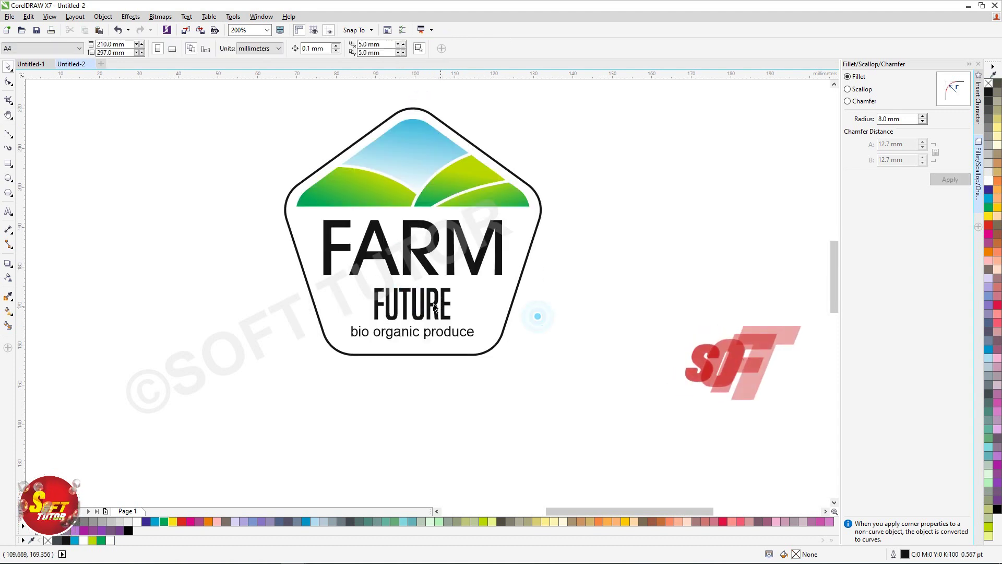
# Step: Draw two thin stacked rectangles spanning across the word FUTURE
pyautogui.click(434, 308)
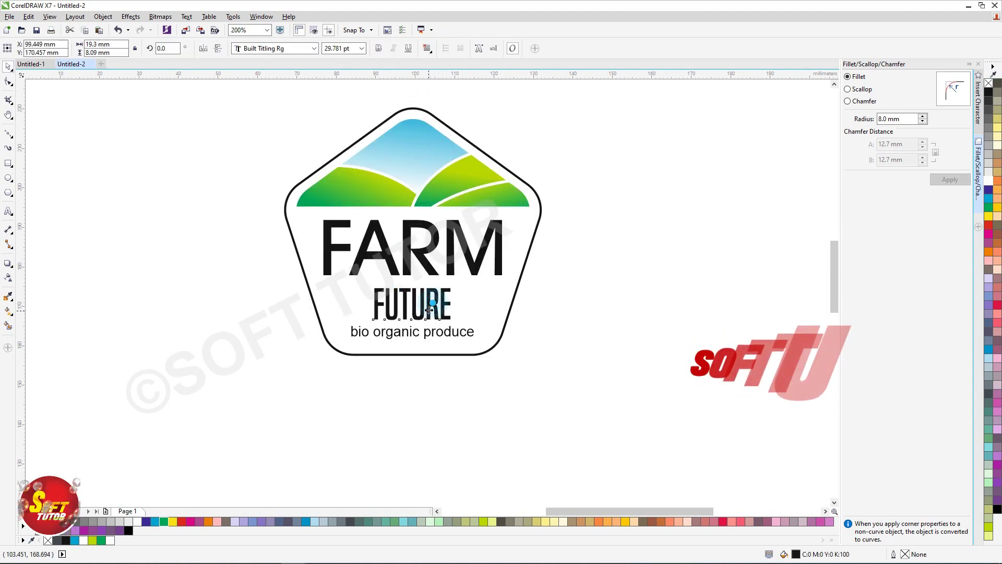
pyautogui.click(574, 321)
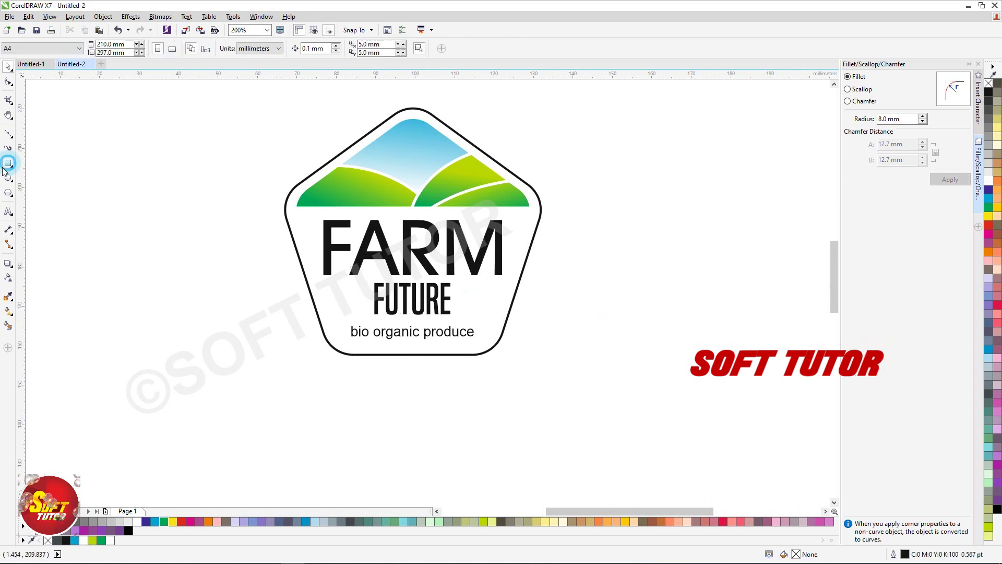
pyautogui.moveTo(298, 292); pyautogui.dragTo(527, 306)
pyautogui.press('space')
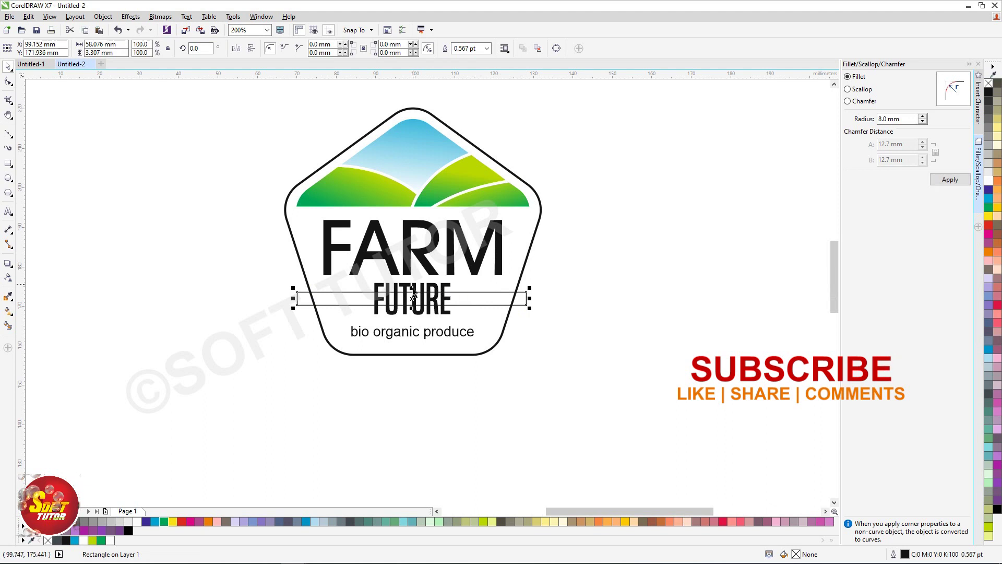
pyautogui.moveTo(412, 287); pyautogui.dragTo(413, 293)
pyautogui.scroll(2, 427, 295)
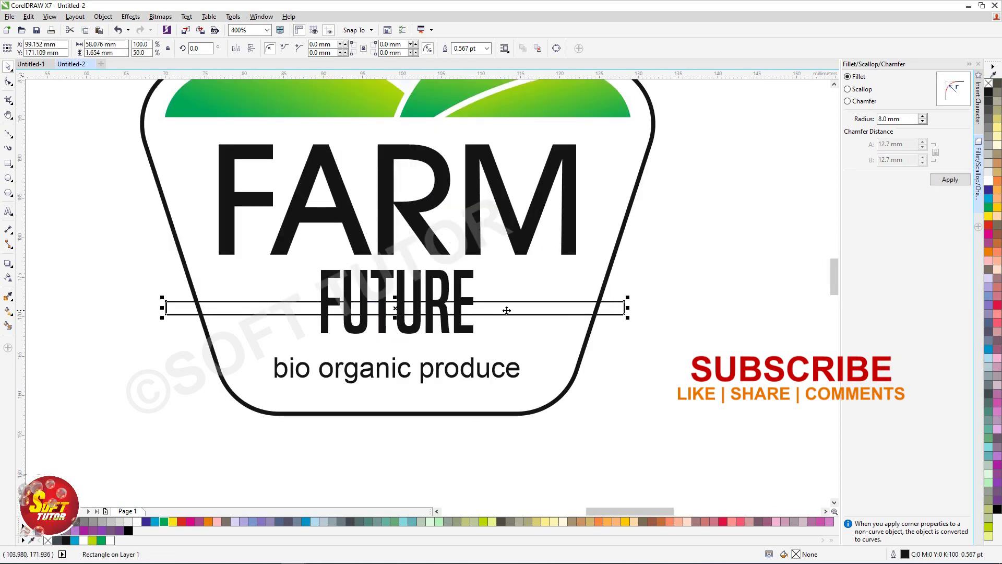
pyautogui.hotkey('ctrl', 'd')
pyautogui.moveTo(537, 268)
pyautogui.mouseDown()
pyautogui.moveTo(487, 290)
pyautogui.moveTo(497, 286)
pyautogui.mouseUp()
pyautogui.click(685, 310)
# Step: Fill both thin rectangles black and remove their outlines
pyautogui.click(537, 292)
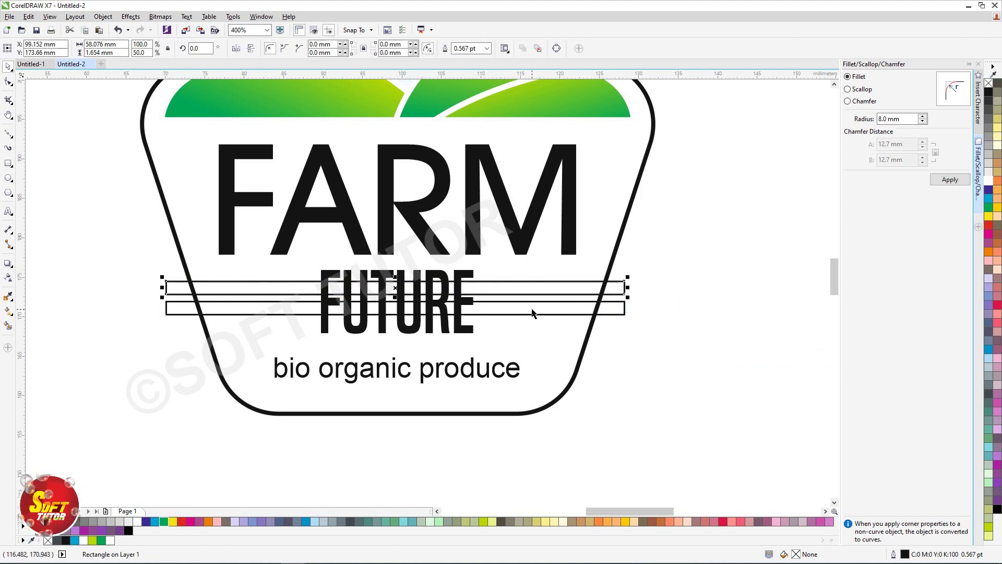
pyautogui.keyDown('shift'); pyautogui.click(624, 308); pyautogui.keyUp('shift')
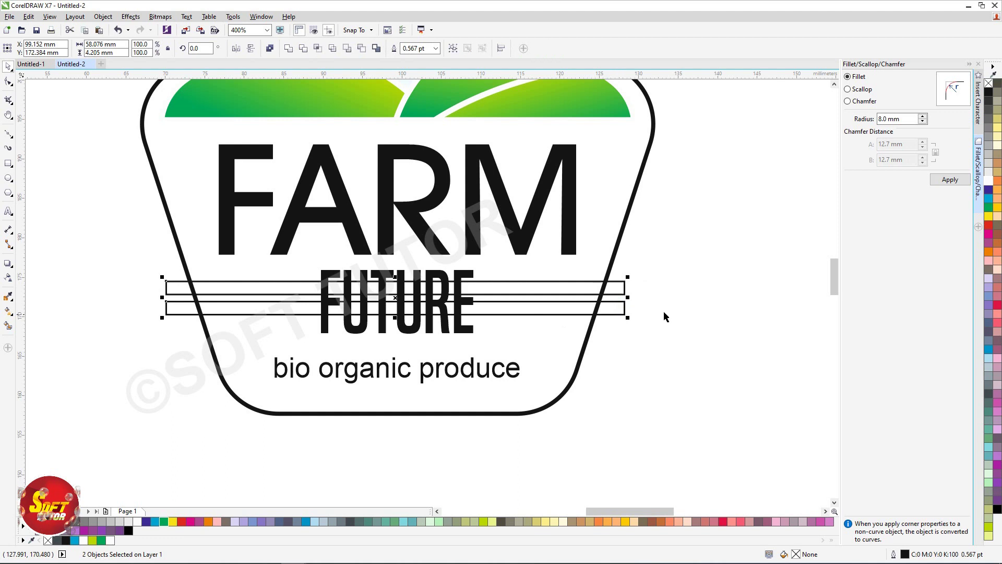
pyautogui.click(622, 286)
pyautogui.keyDown('shift'); pyautogui.click(624, 309); pyautogui.keyUp('shift')
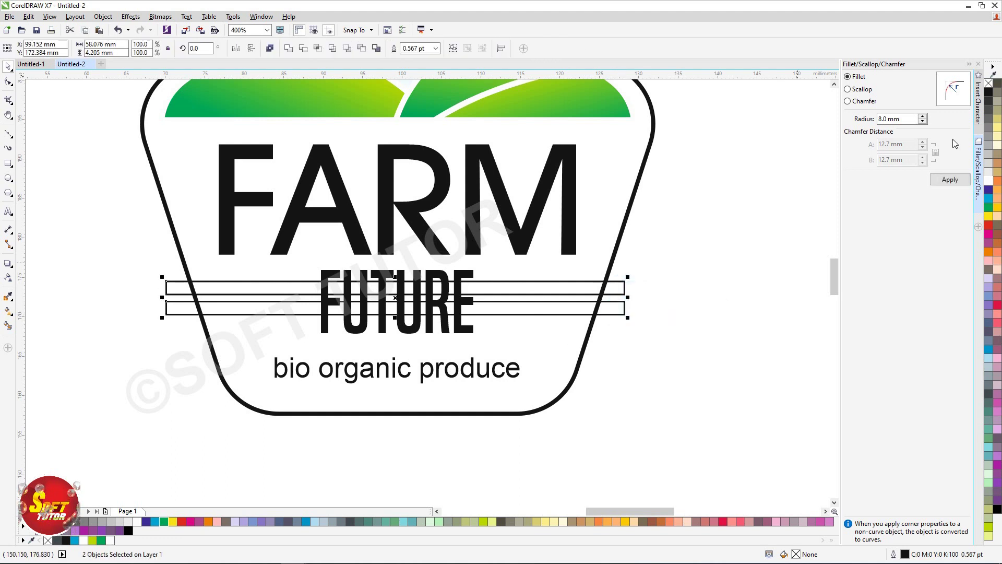
pyautogui.click(988, 92)
pyautogui.rightClick(989, 83)
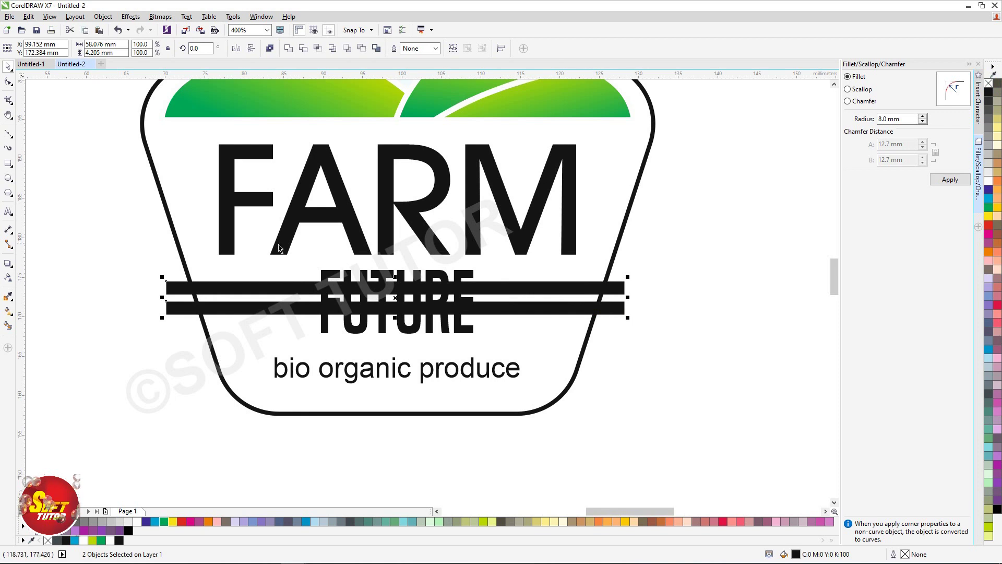
# Step: Trim both bars with a rectangle framing FUTURE, then delete that frame
pyautogui.click(8, 164)
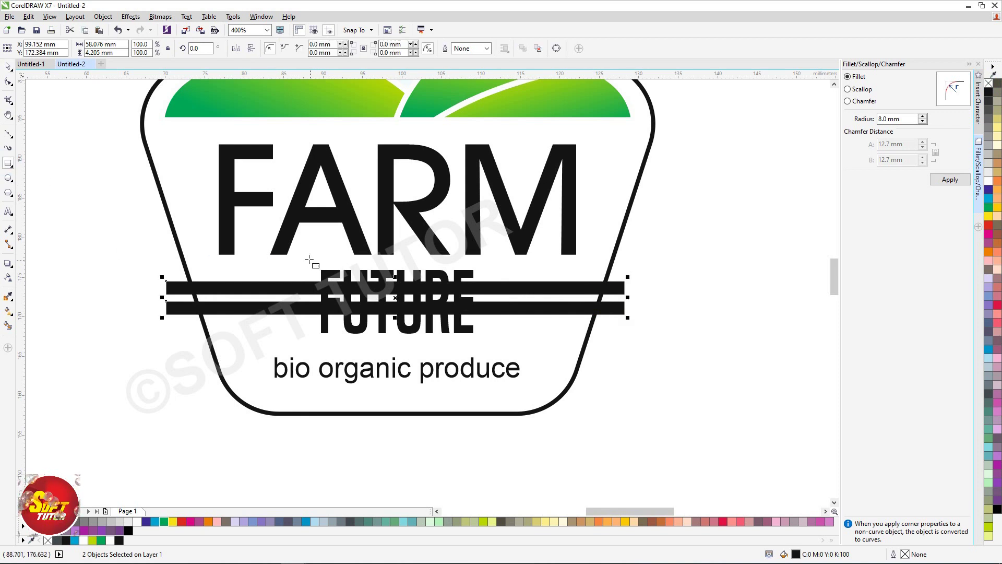
pyautogui.moveTo(303, 255)
pyautogui.mouseDown()
pyautogui.moveTo(447, 342)
pyautogui.moveTo(487, 349)
pyautogui.mouseUp()
pyautogui.moveTo(476, 263); pyautogui.dragTo(514, 288)
pyautogui.keyDown('shift'); pyautogui.click(514, 288); pyautogui.keyUp('shift')
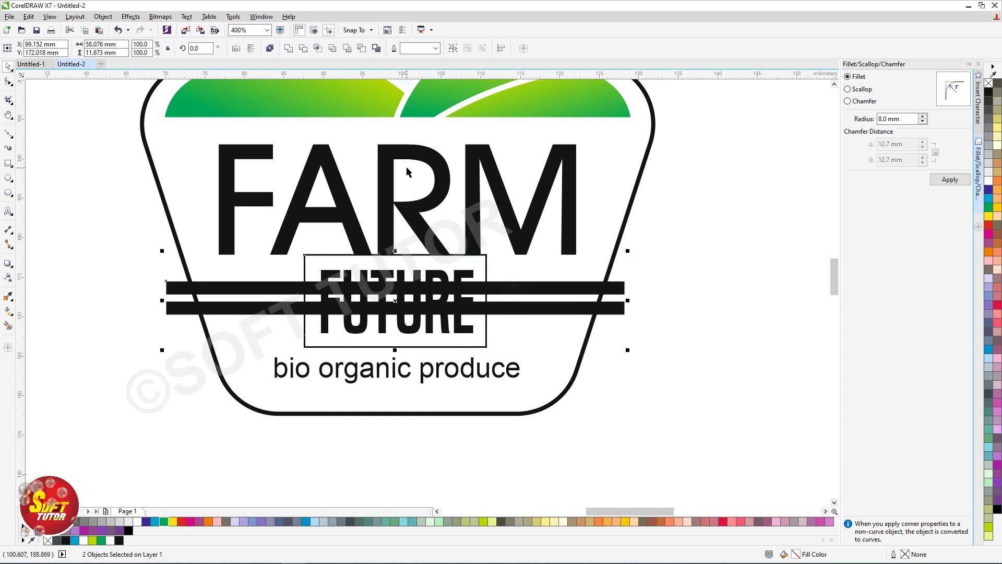
pyautogui.click(306, 50)
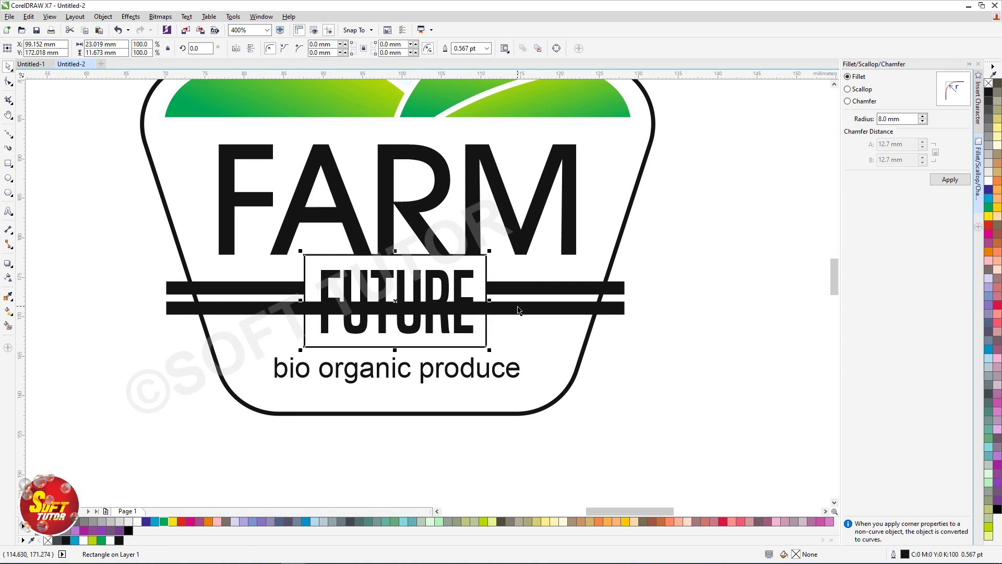
pyautogui.click(305, 52)
pyautogui.click(688, 273)
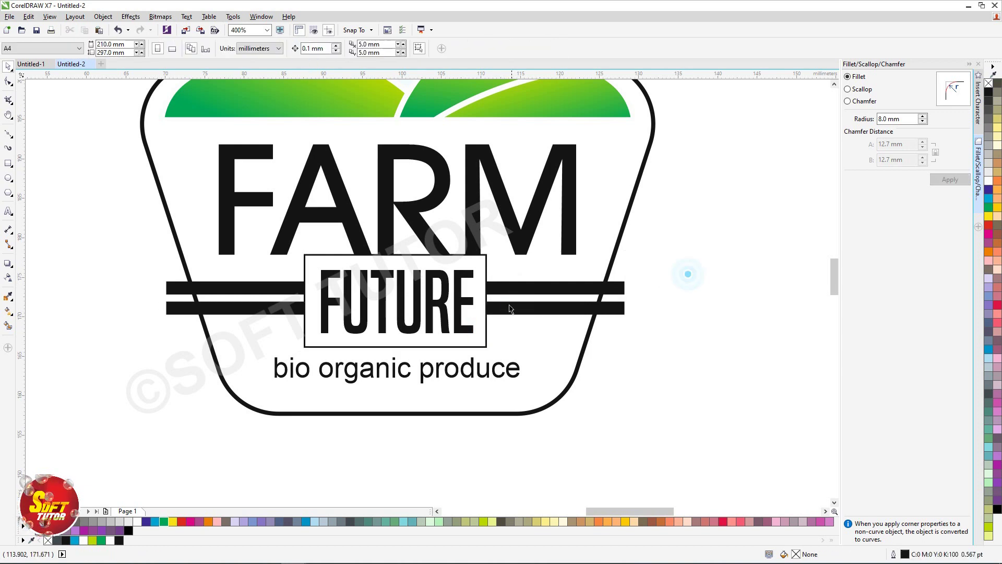
pyautogui.click(473, 259)
pyautogui.press('Delete')
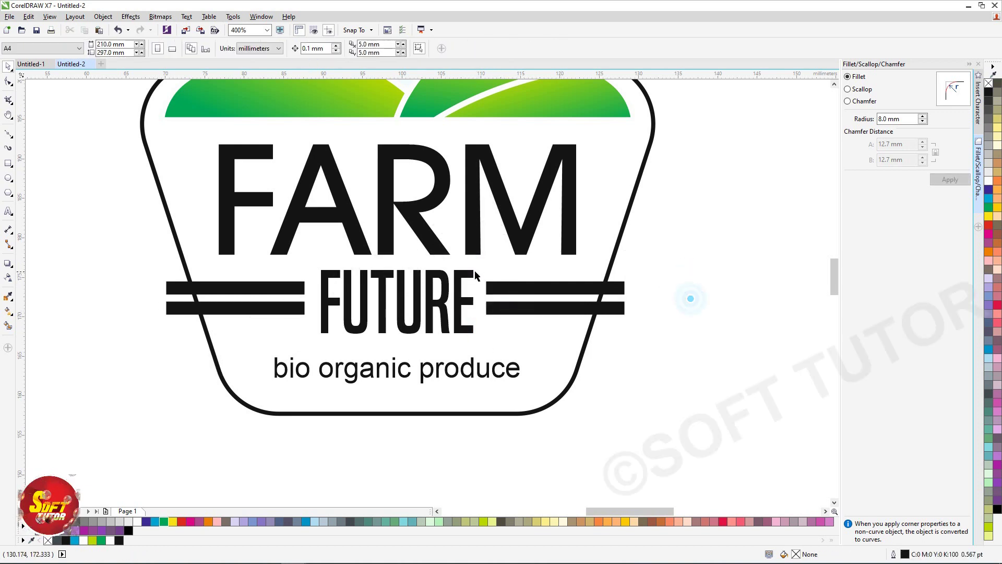
pyautogui.scroll(-1, 475, 271)
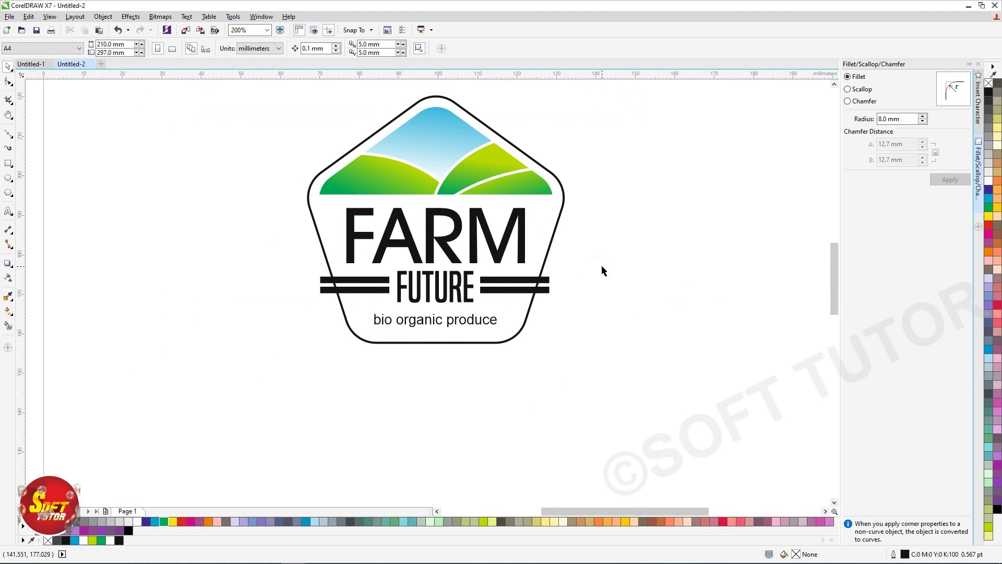
# Step: Weld the upper and lower black bars into a single shape
pyautogui.click(545, 280)
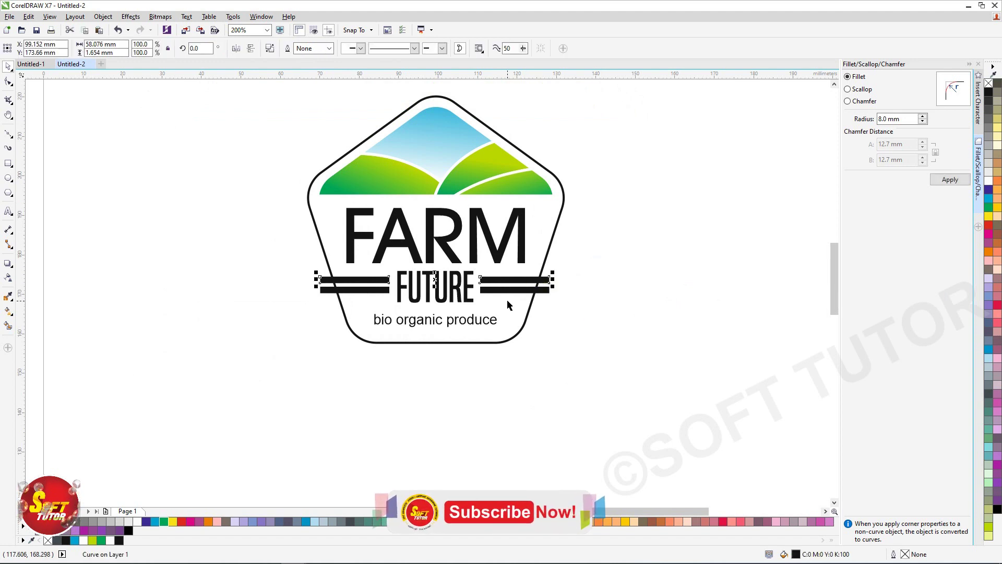
pyautogui.keyDown('shift'); pyautogui.click(517, 290); pyautogui.keyUp('shift')
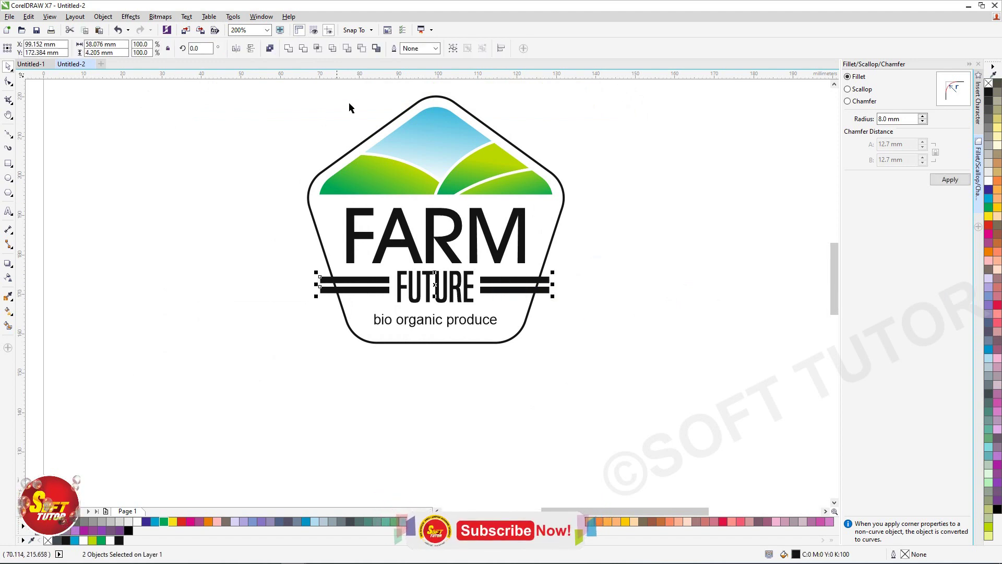
pyautogui.click(289, 49)
pyautogui.click(595, 223)
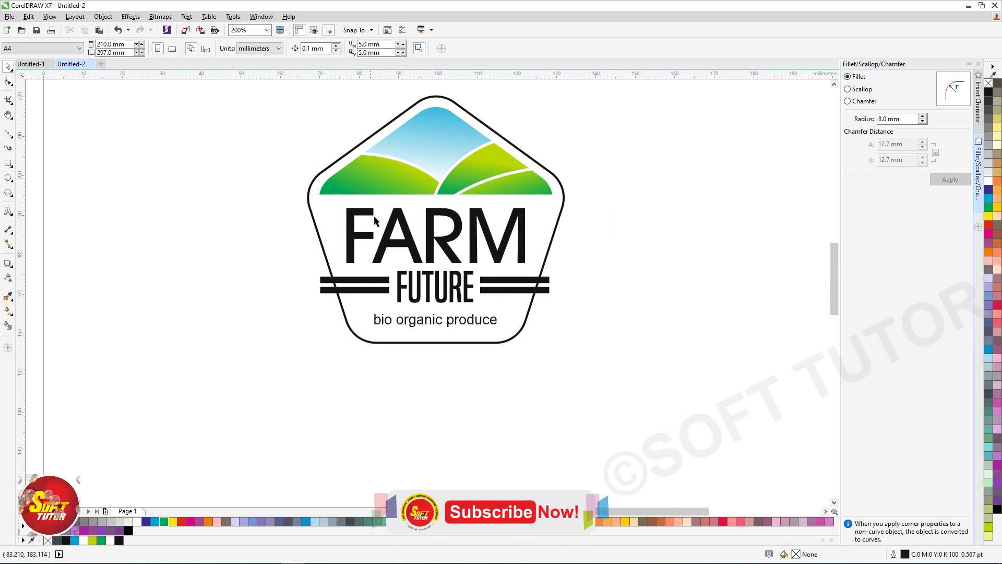
# Step: Duplicate the pentagon outline and scale the copy down to about 90%
pyautogui.click(412, 113)
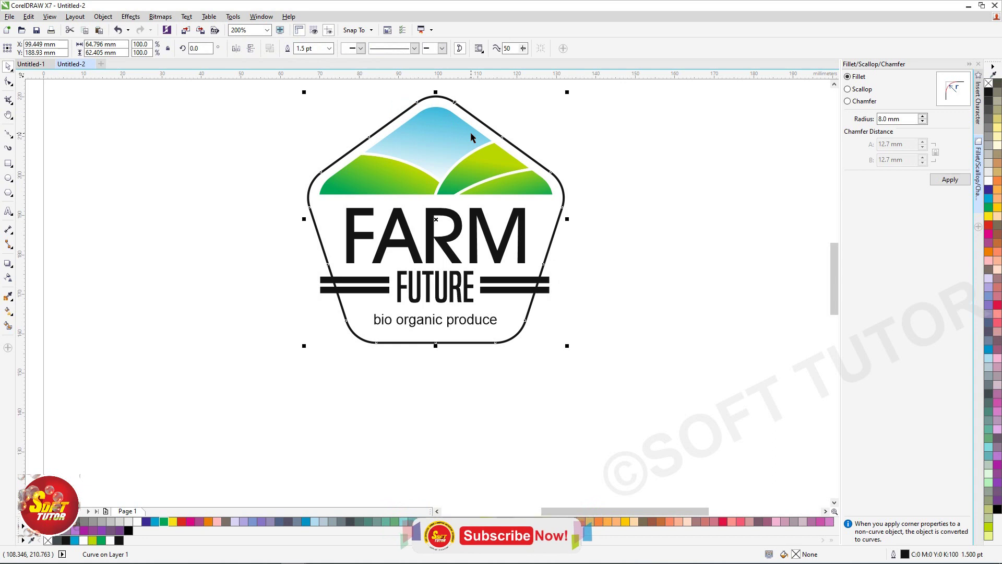
pyautogui.hotkey('ctrl', 'd')
pyautogui.moveTo(586, 327); pyautogui.dragTo(552, 309)
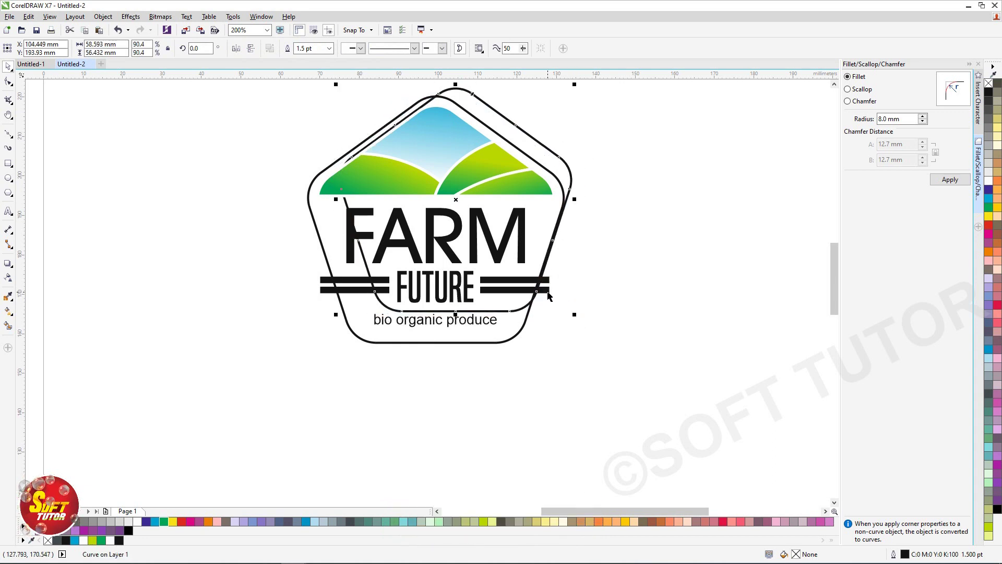
pyautogui.click(620, 290)
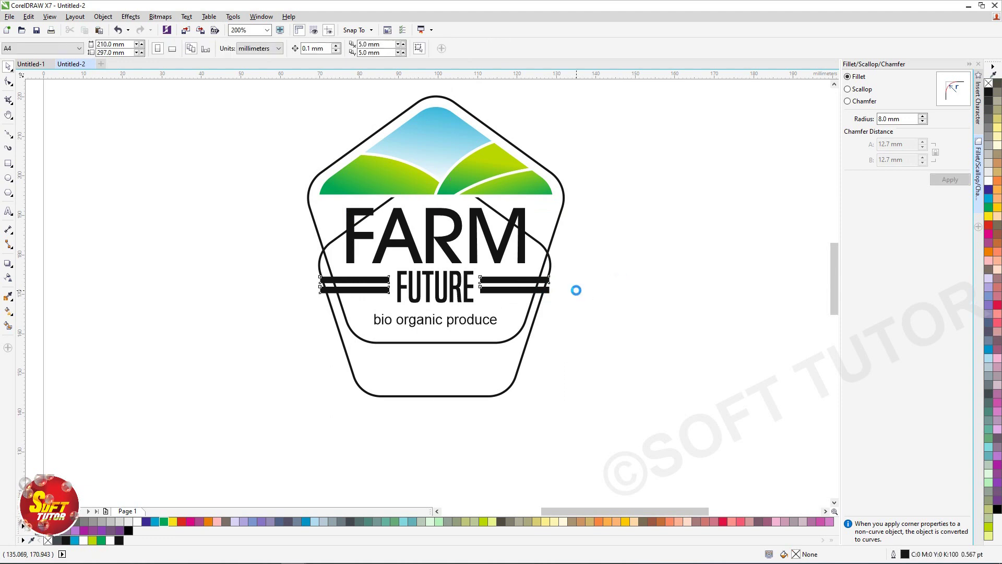
pyautogui.hotkey('ctrl', 'z')
pyautogui.click(619, 275)
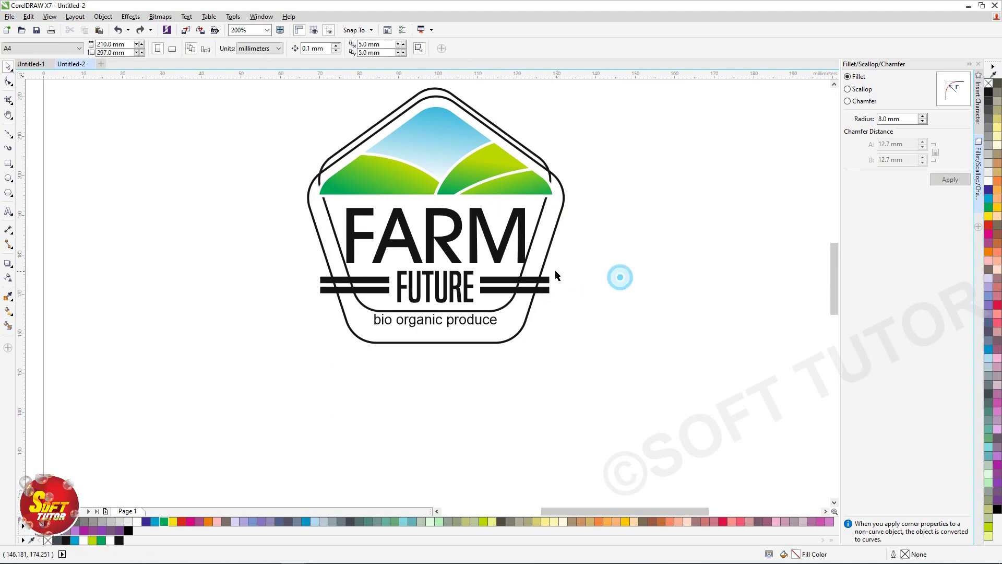
# Step: Centre the inner pentagon copy within the outer one and intersect it with the bars
pyautogui.click(436, 99)
pyautogui.moveTo(435, 99); pyautogui.dragTo(497, 108)
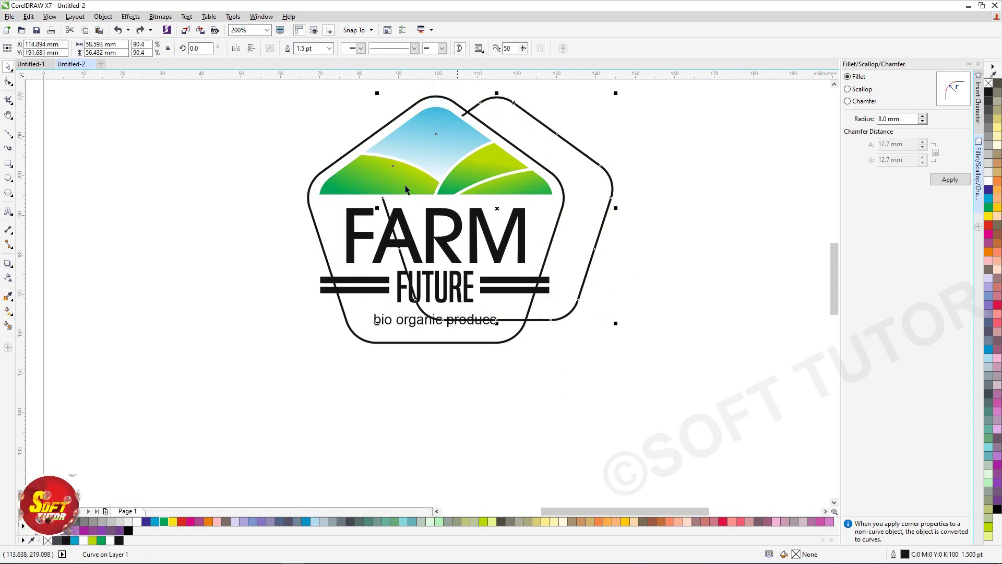
pyautogui.keyDown('shift'); pyautogui.click(360, 342); pyautogui.keyUp('shift')
pyautogui.press('c')
pyautogui.press('e')
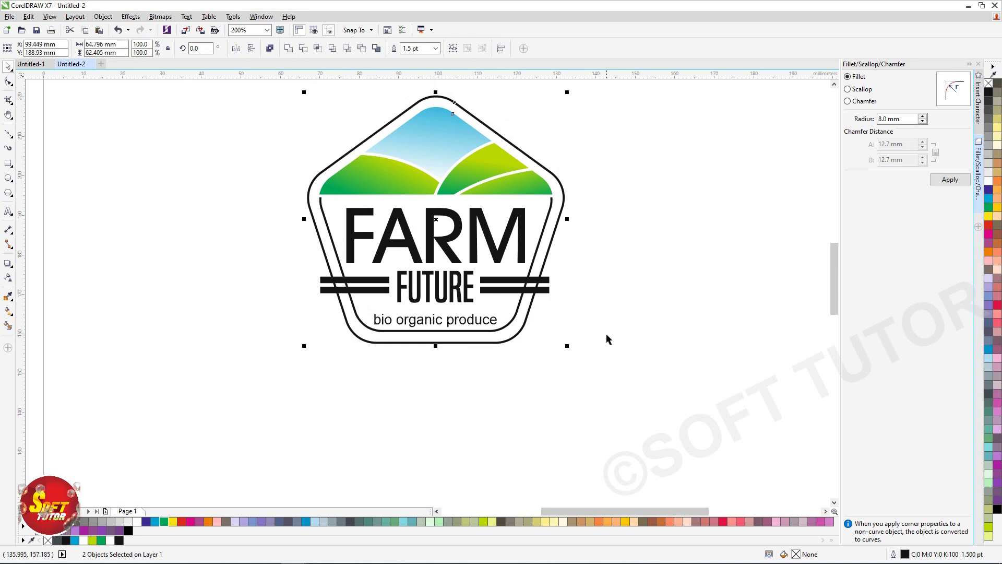
pyautogui.click(641, 312)
pyautogui.click(519, 314)
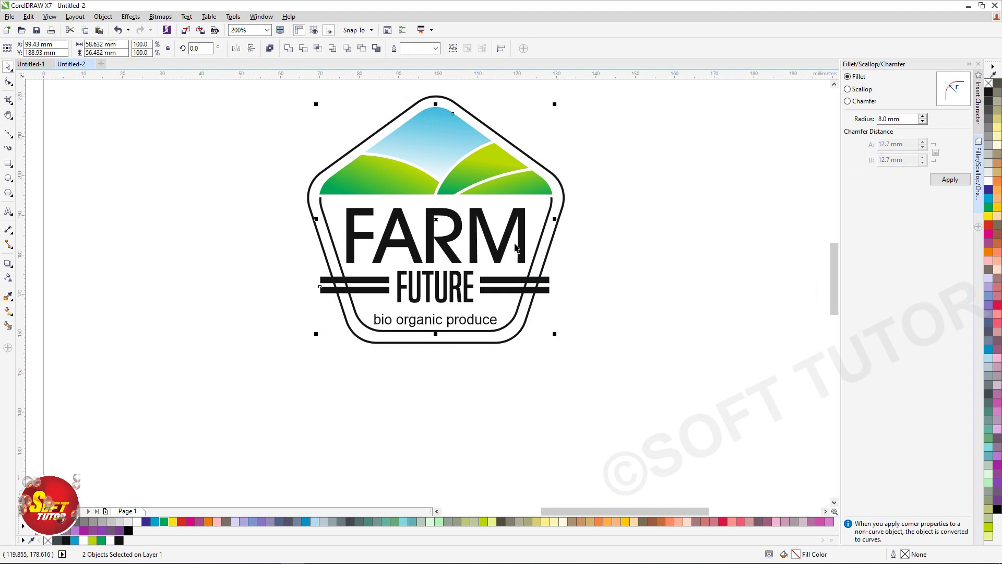
pyautogui.click(317, 49)
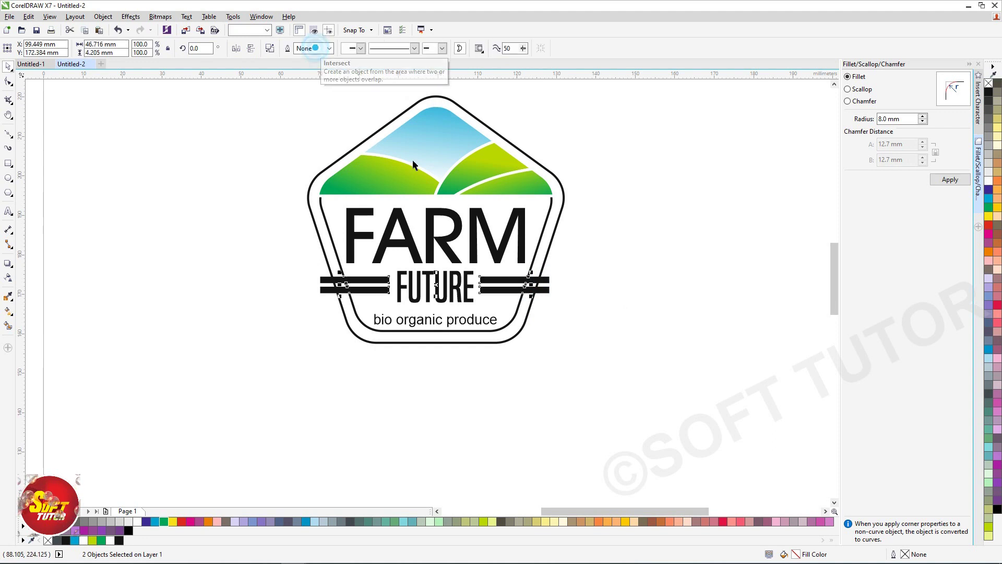
# Step: Delete the original long bars and the inner pentagon outline
pyautogui.click(547, 218)
pyautogui.click(637, 263)
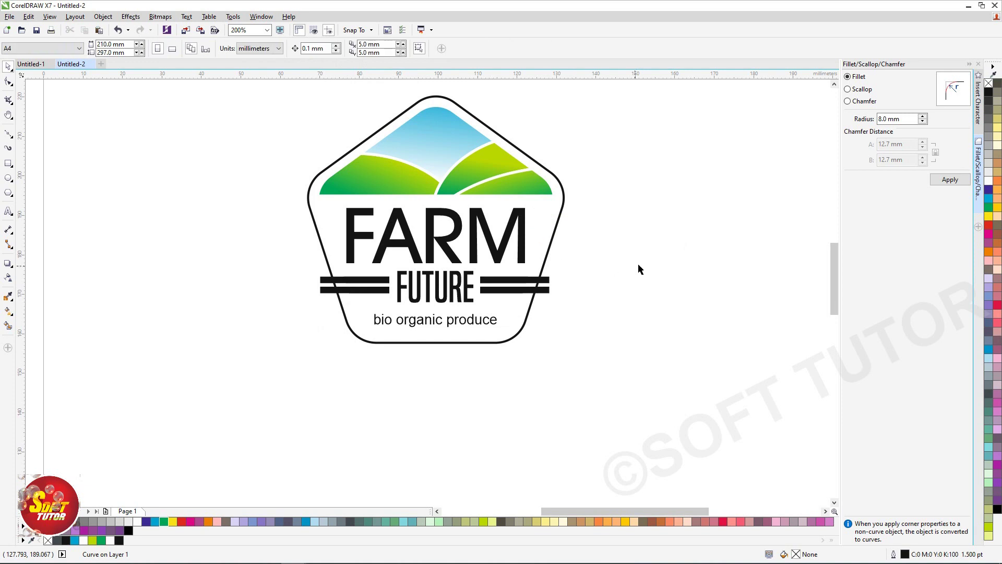
pyautogui.click(553, 281)
pyautogui.press('Delete')
pyautogui.click(605, 291)
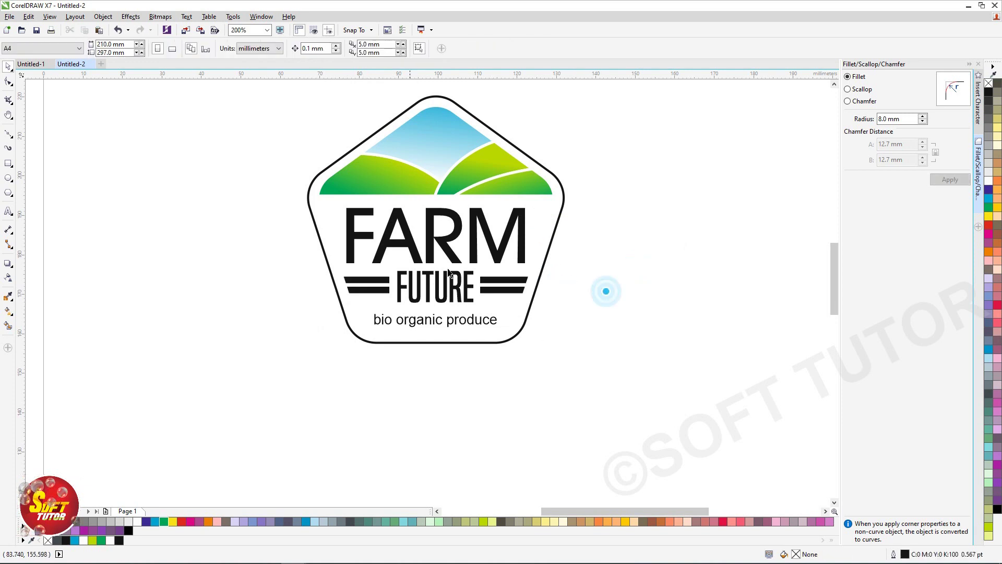
# Step: Move the FARM text up slightly
pyautogui.click(451, 322)
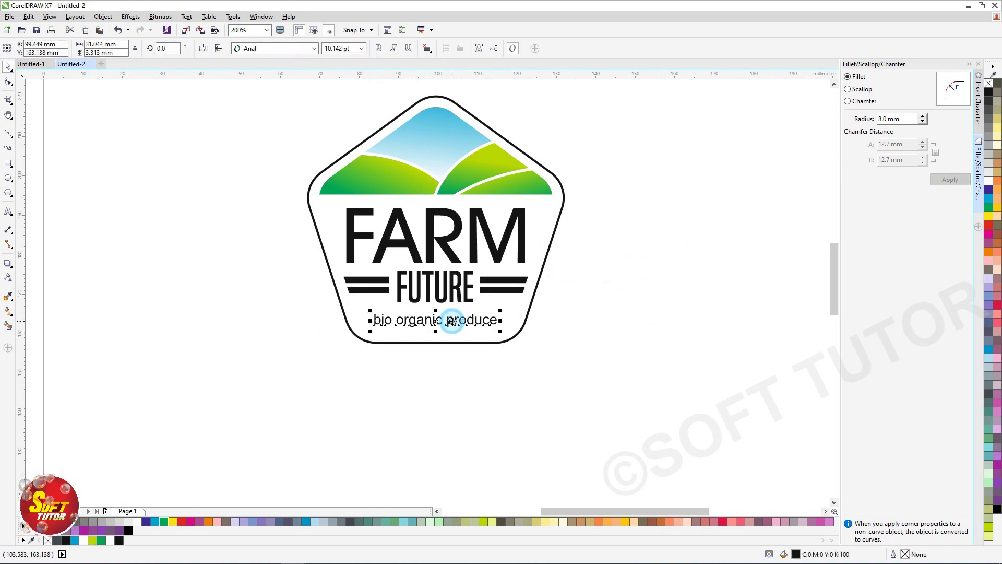
pyautogui.click(691, 276)
pyautogui.click(449, 243)
pyautogui.moveTo(448, 242); pyautogui.dragTo(448, 241)
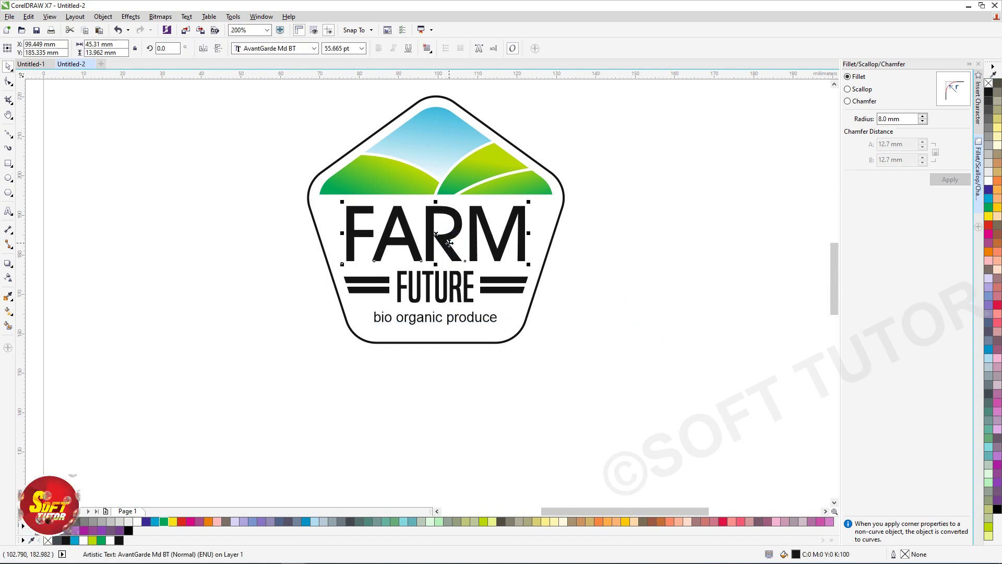
pyautogui.click(656, 326)
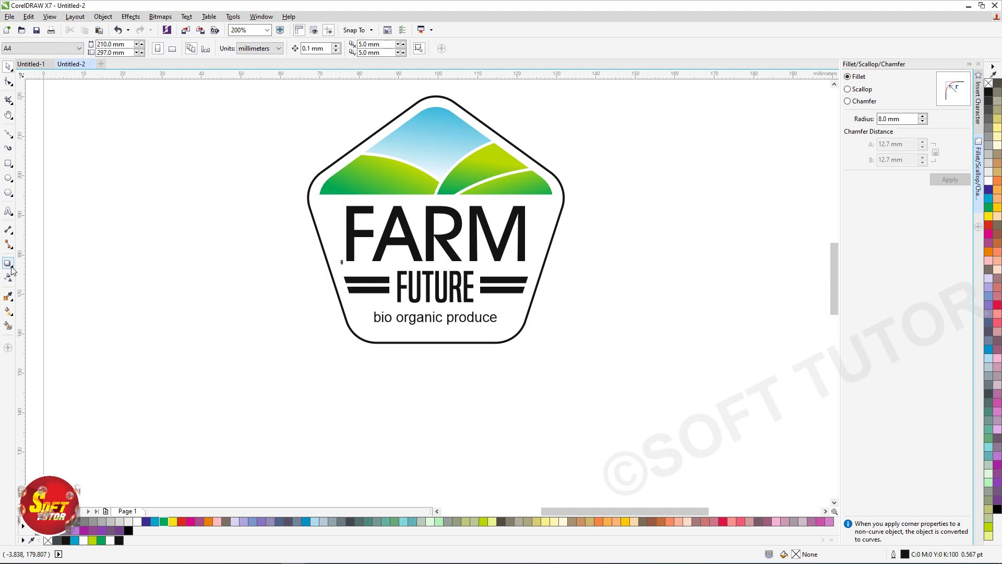
# Step: Draw a large ellipse about 106 mm wide over the logo and skew it
pyautogui.click(9, 177)
pyautogui.moveTo(600, 246)
pyautogui.mouseDown()
pyautogui.moveTo(321, 428)
pyautogui.moveTo(324, 451)
pyautogui.mouseUp()
pyautogui.moveTo(630, 328); pyautogui.dragTo(689, 328)
pyautogui.moveTo(615, 289); pyautogui.dragTo(656, 290)
pyautogui.click(613, 256)
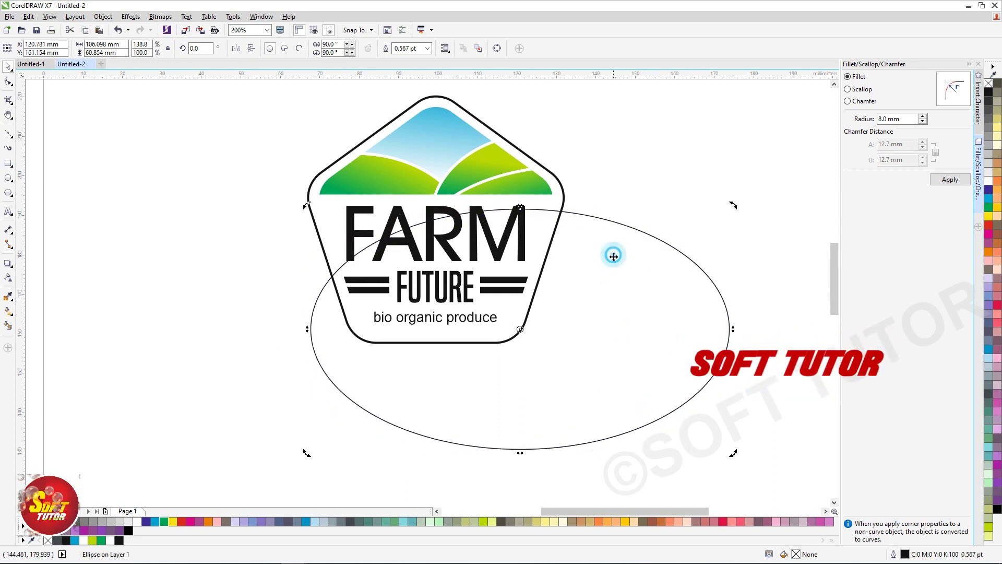
pyautogui.moveTo(730, 328); pyautogui.dragTo(731, 323)
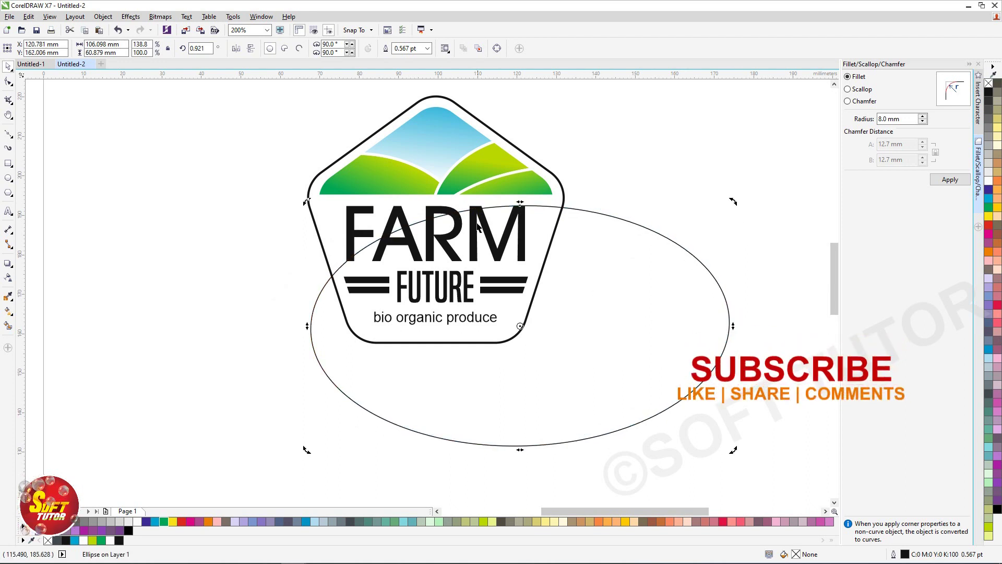
# Step: Intersect FARM with the tilted ellipse, then delete the ellipse
pyautogui.keyDown('shift'); pyautogui.click(368, 219); pyautogui.keyUp('shift')
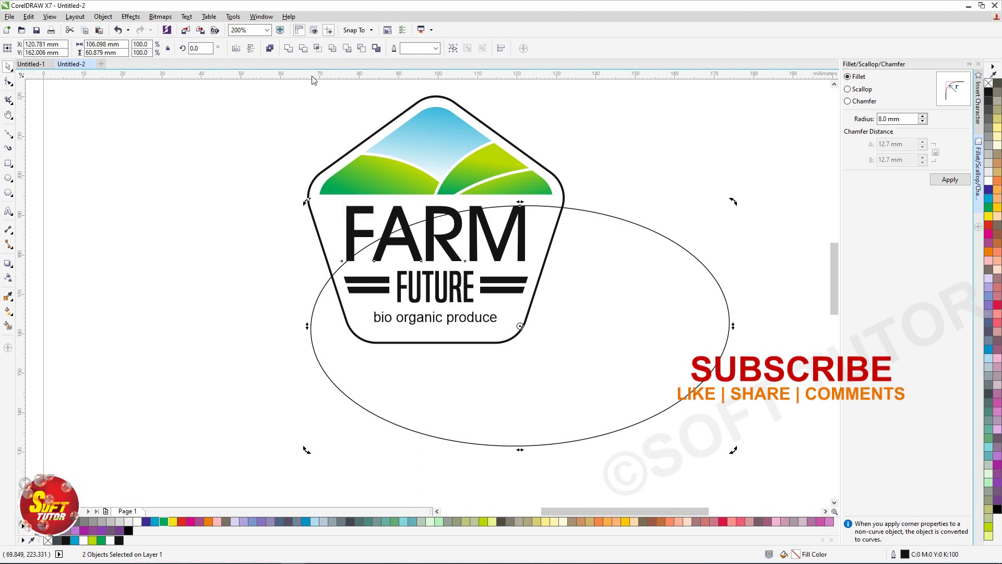
pyautogui.click(317, 49)
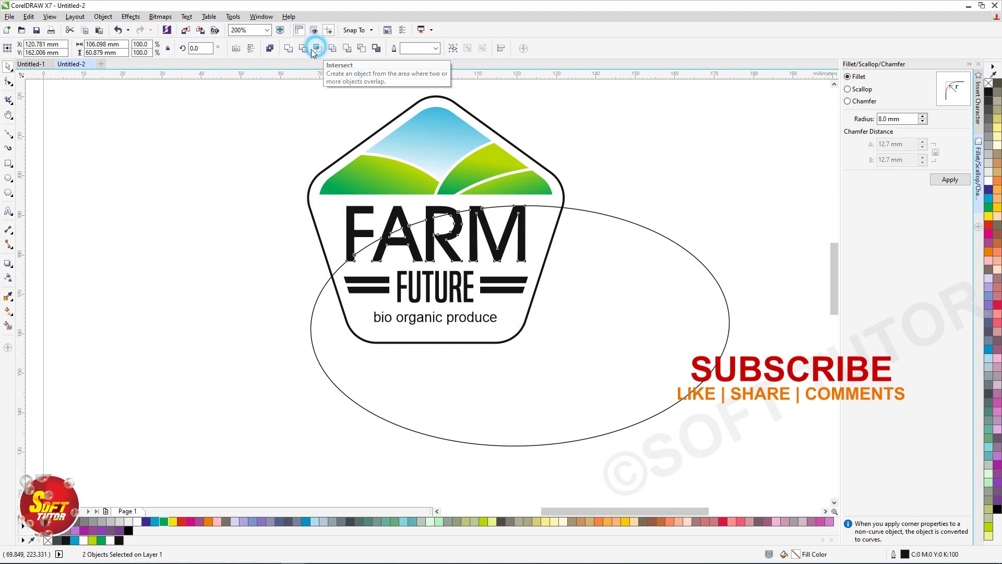
pyautogui.click(670, 238)
pyautogui.press('Delete')
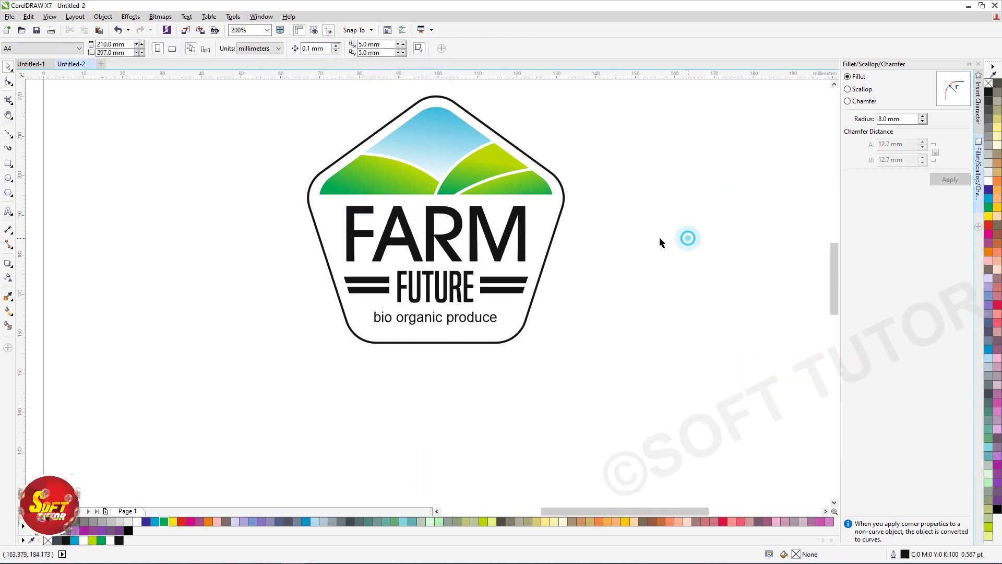
pyautogui.click(483, 227)
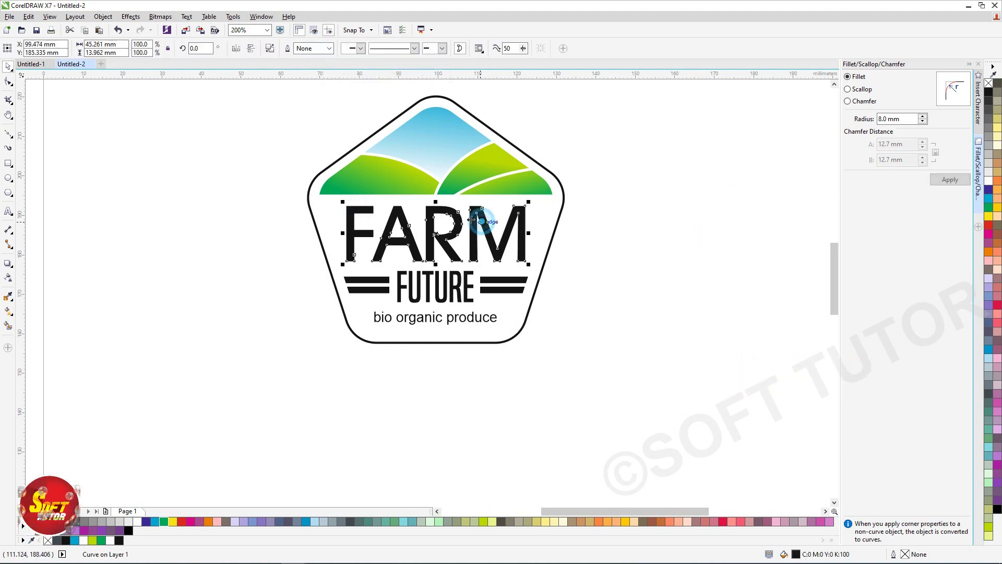
# Step: Give FARM a reversed dark-to-green gradient fill
pyautogui.click(6, 311)
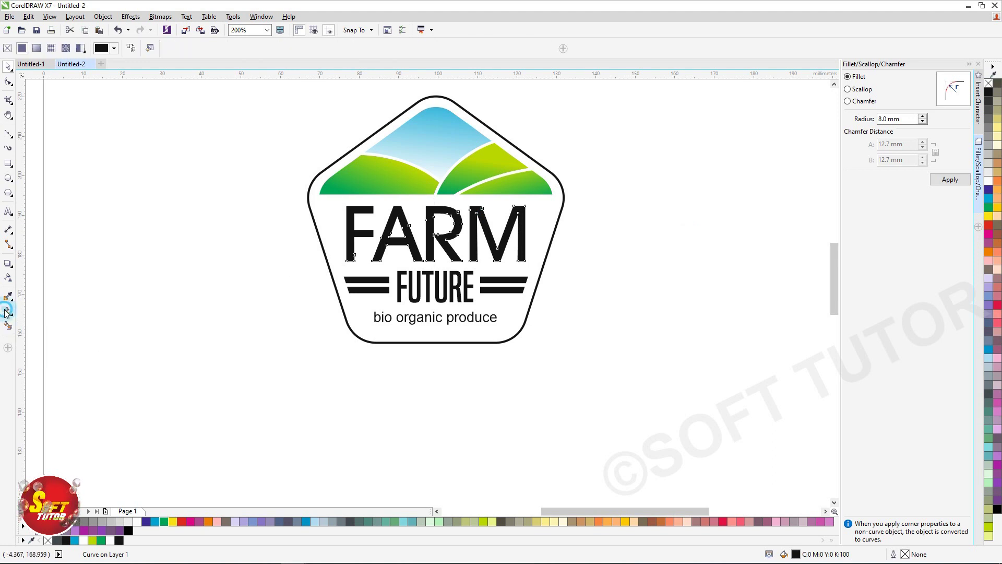
pyautogui.moveTo(440, 211); pyautogui.dragTo(451, 260)
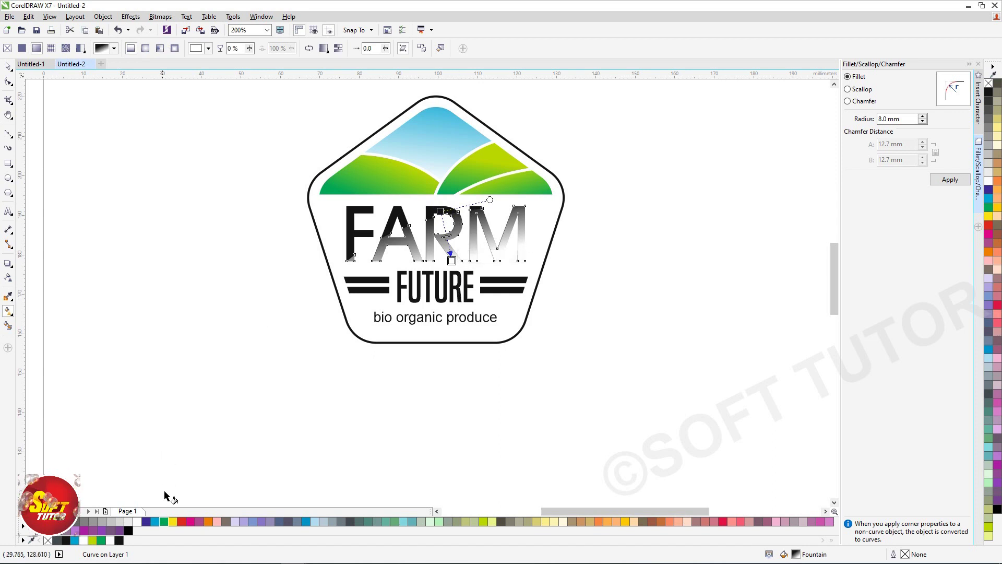
pyautogui.moveTo(165, 526); pyautogui.dragTo(425, 255)
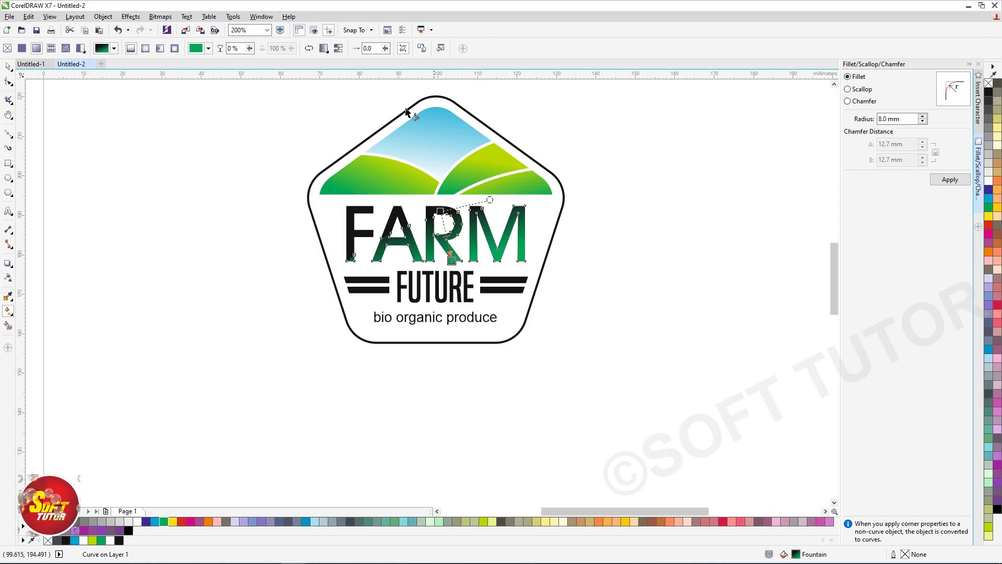
pyautogui.click(309, 48)
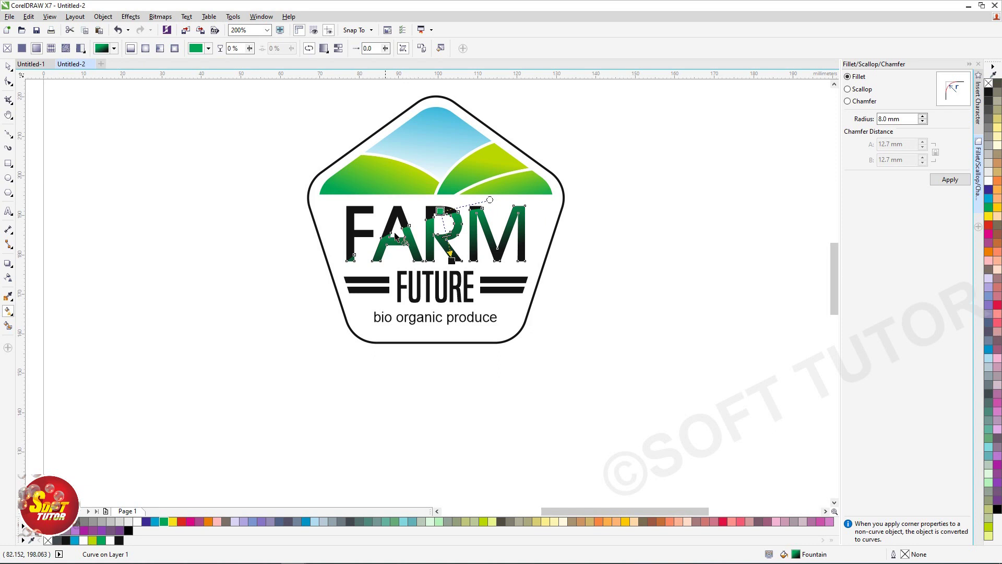
pyautogui.moveTo(440, 211); pyautogui.dragTo(441, 214)
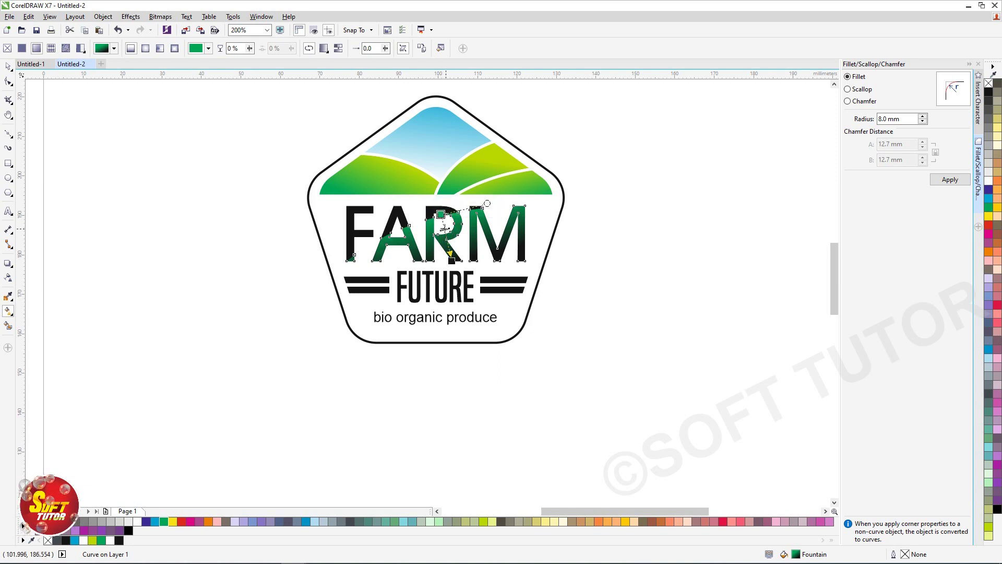
pyautogui.press('space')
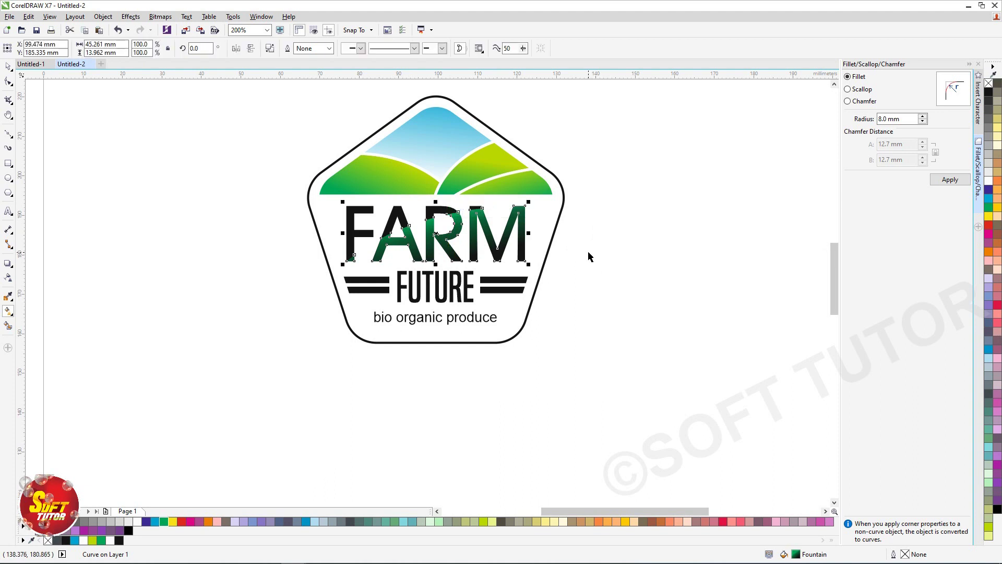
# Step: Fill the bars beside FUTURE with green
pyautogui.click(604, 246)
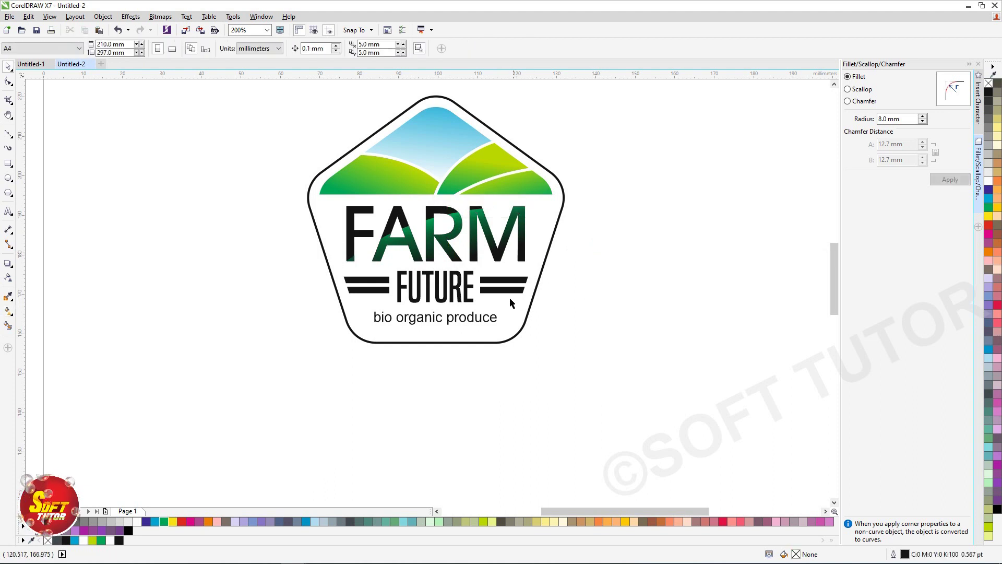
pyautogui.click(502, 282)
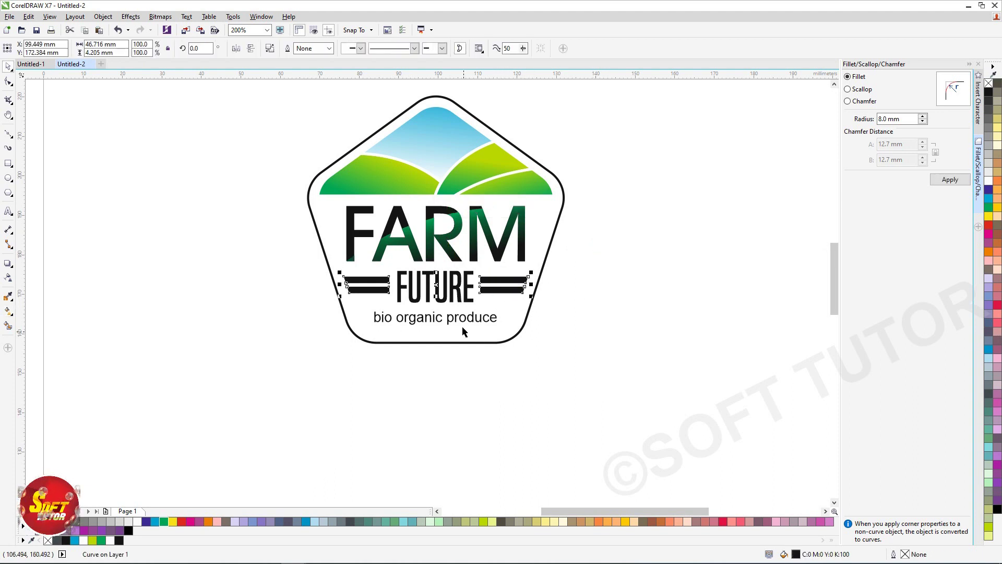
pyautogui.click(164, 522)
pyautogui.click(176, 421)
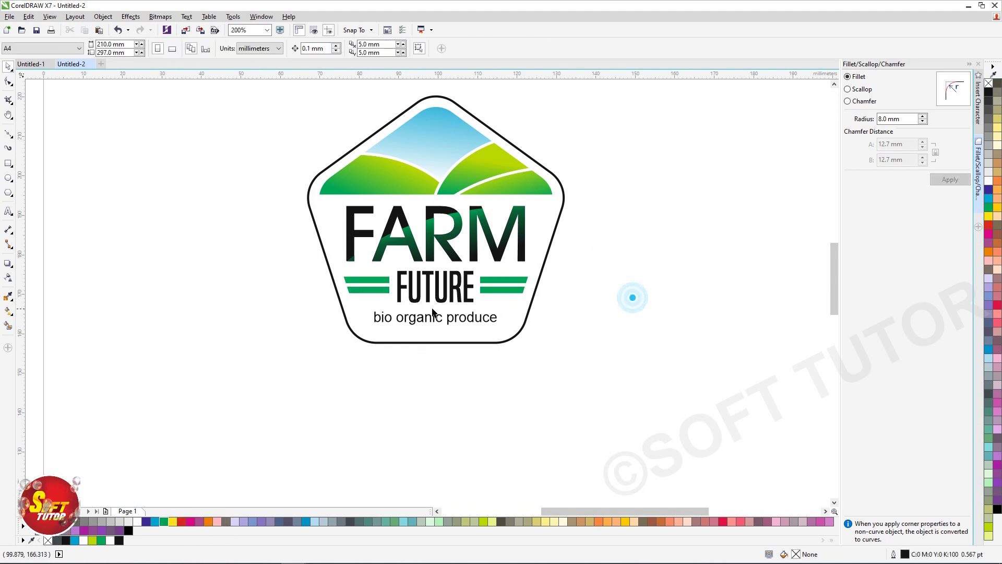
pyautogui.click(270, 212)
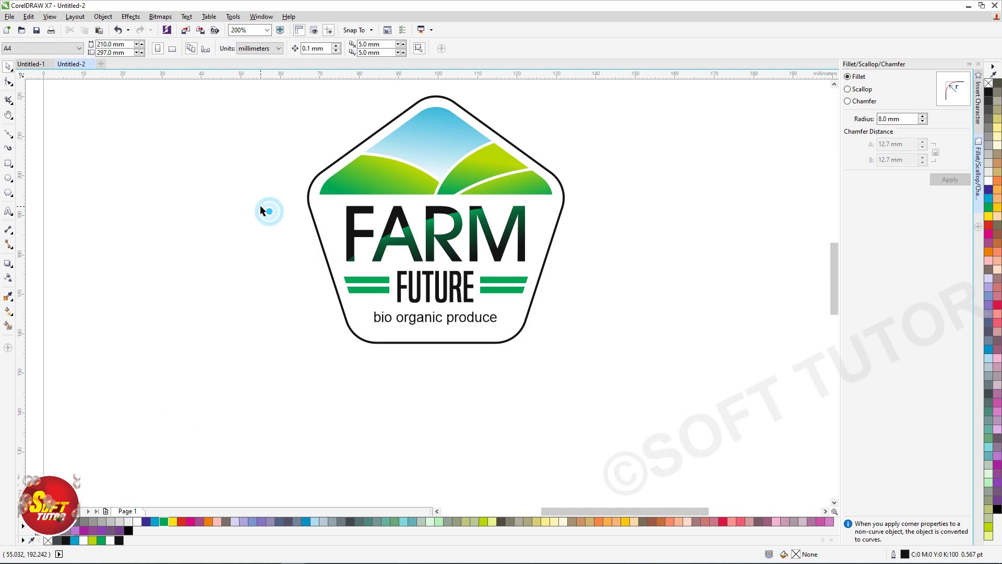
# Step: With the Pen tool, trace the grass base under FARM and its right-hand peaks
pyautogui.click(6, 136)
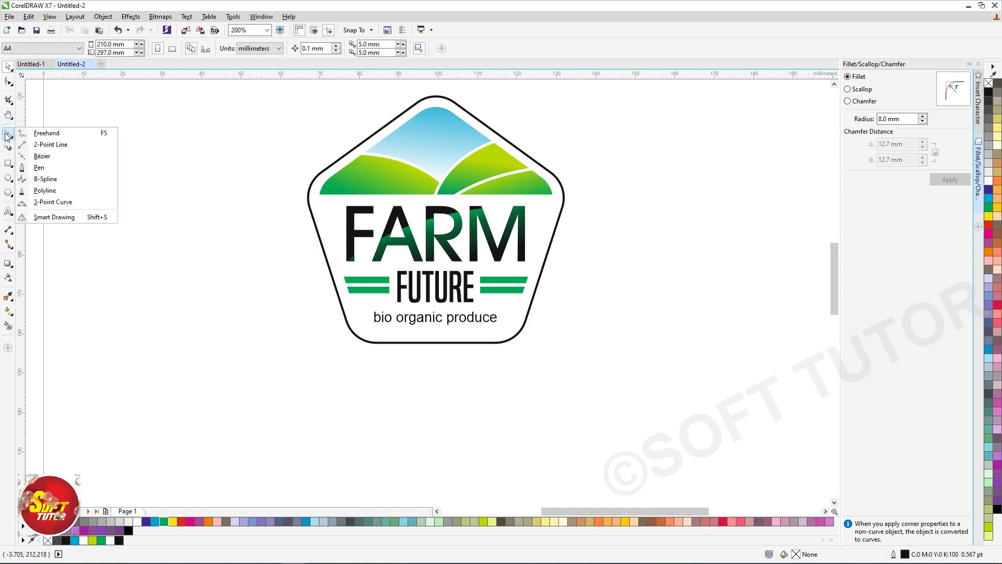
pyautogui.click(22, 171)
pyautogui.scroll(1, 377, 263)
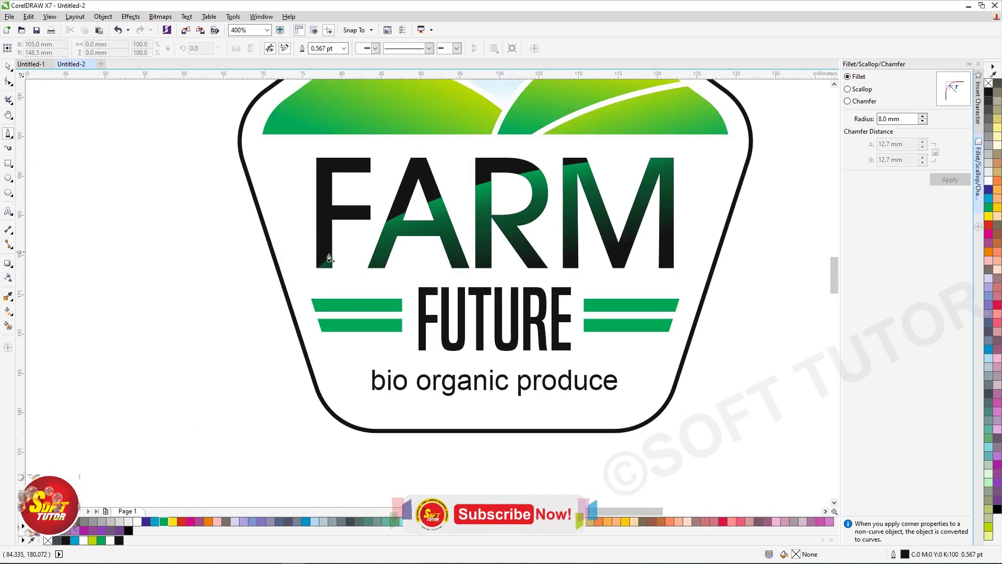
pyautogui.click(265, 268)
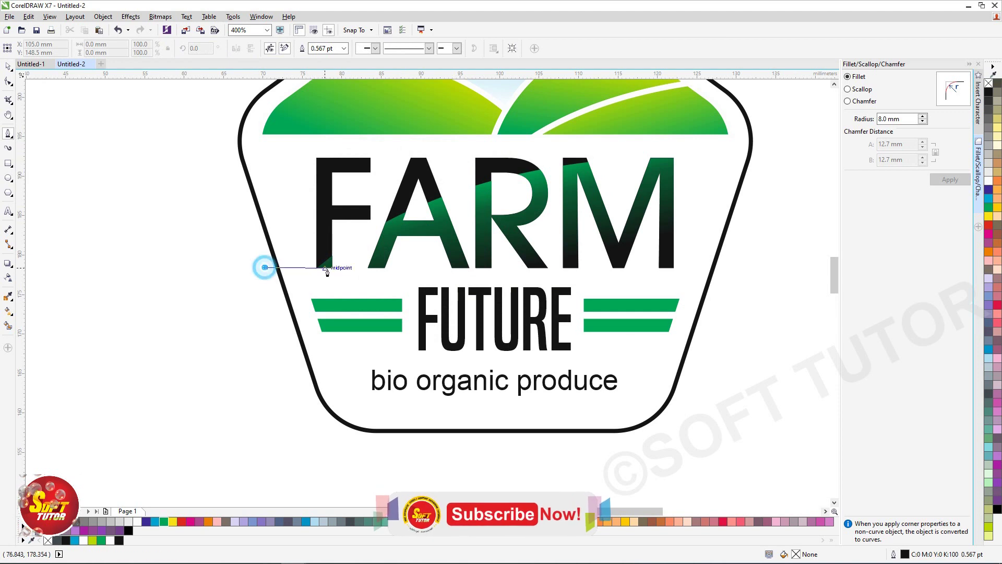
pyautogui.click(750, 268)
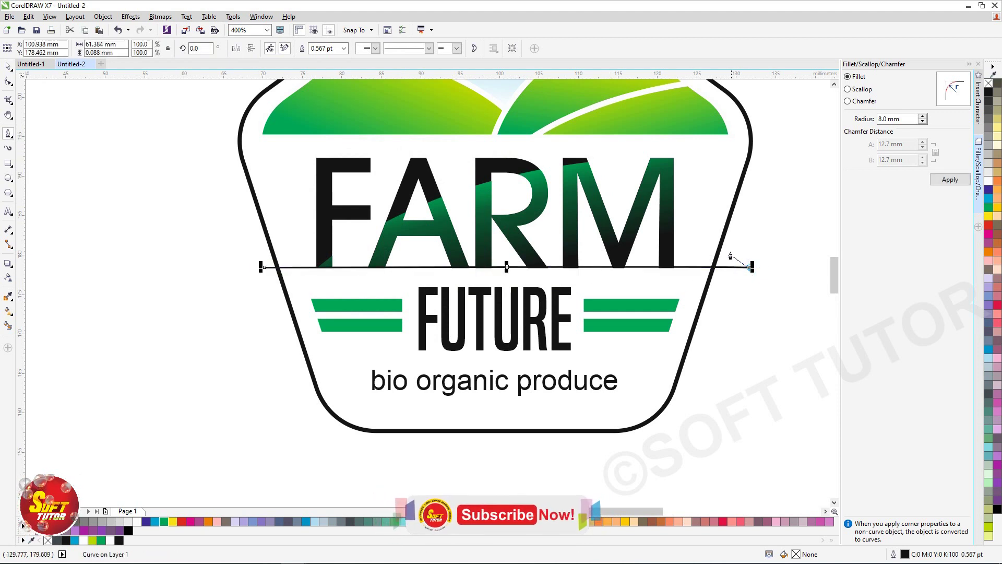
pyautogui.click(730, 231)
pyautogui.click(686, 266)
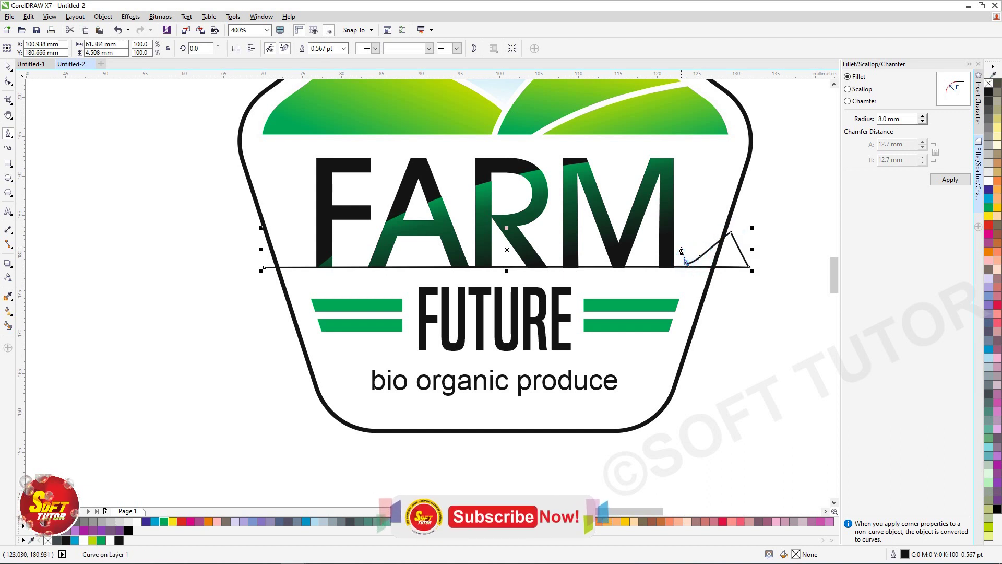
pyautogui.click(679, 245)
pyautogui.click(669, 263)
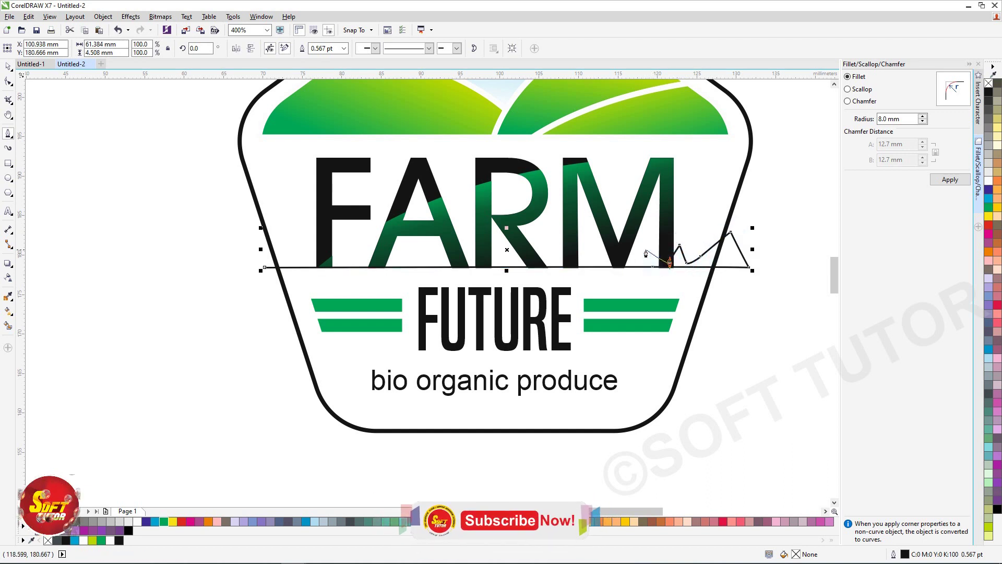
pyautogui.click(646, 250)
pyautogui.click(607, 254)
pyautogui.click(580, 243)
# Step: Continue the jagged grass edge leftward under M and A, closing the outline
pyautogui.click(567, 262)
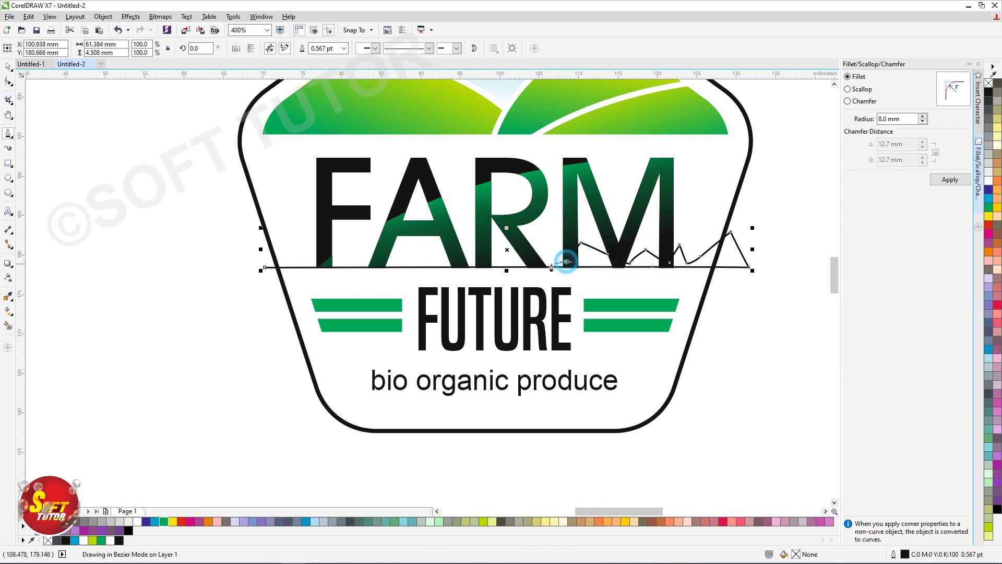
pyautogui.click(555, 243)
pyautogui.click(553, 261)
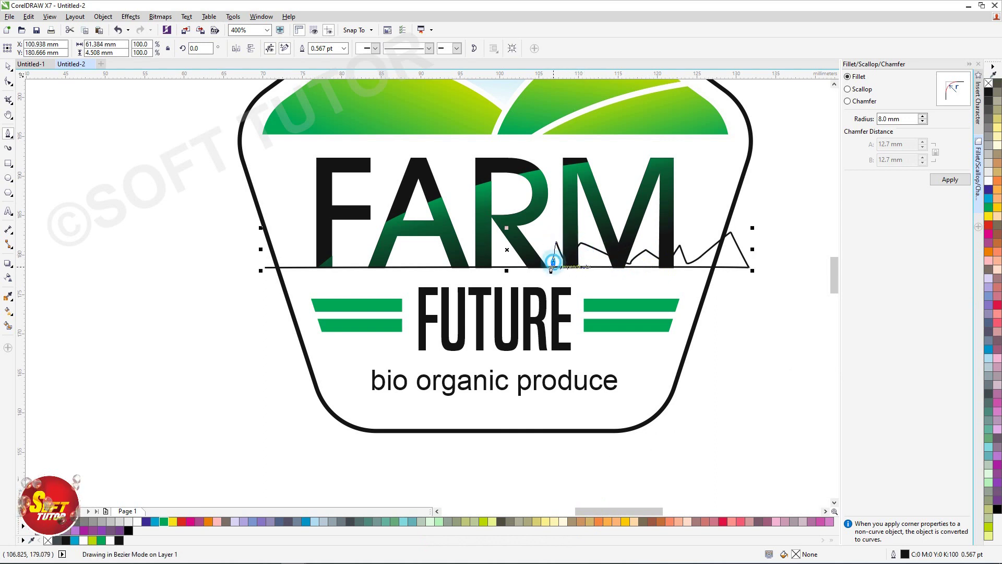
pyautogui.click(518, 264)
pyautogui.click(506, 261)
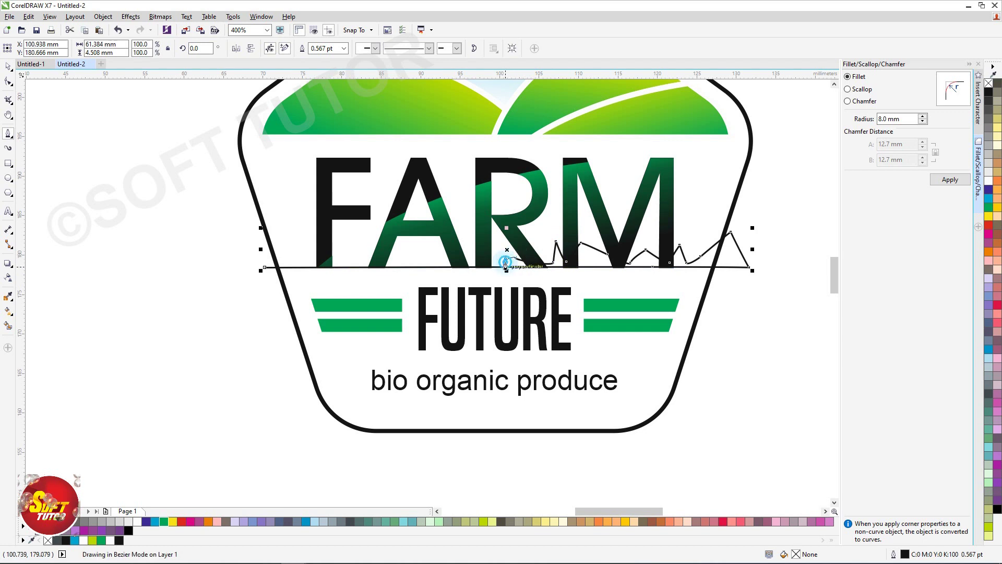
pyautogui.click(464, 238)
pyautogui.doubleClick(465, 261)
pyautogui.click(468, 248)
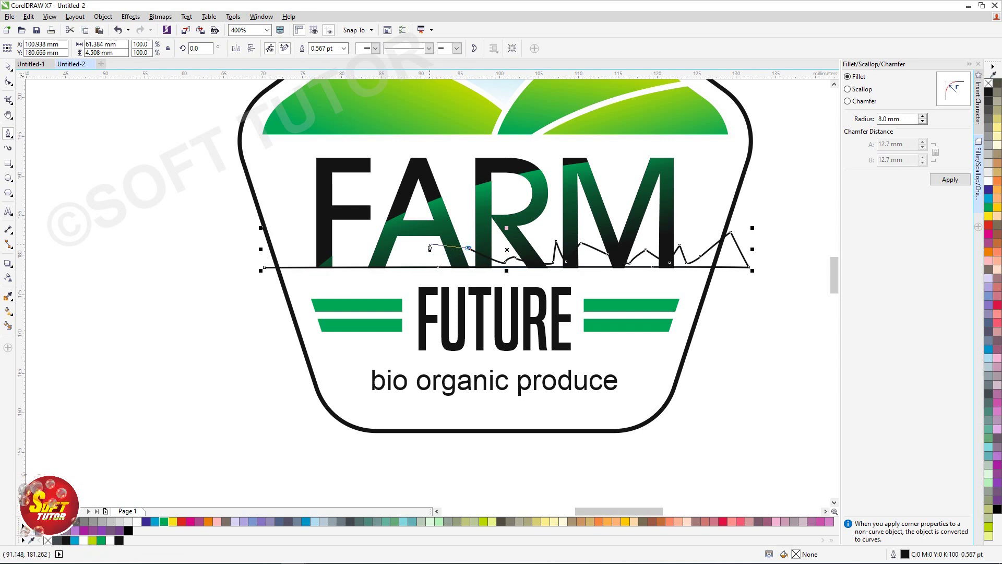
pyautogui.moveTo(423, 249)
pyautogui.mouseDown()
pyautogui.moveTo(405, 243)
pyautogui.moveTo(371, 266)
pyautogui.moveTo(328, 253)
pyautogui.mouseUp()
pyautogui.click(312, 242)
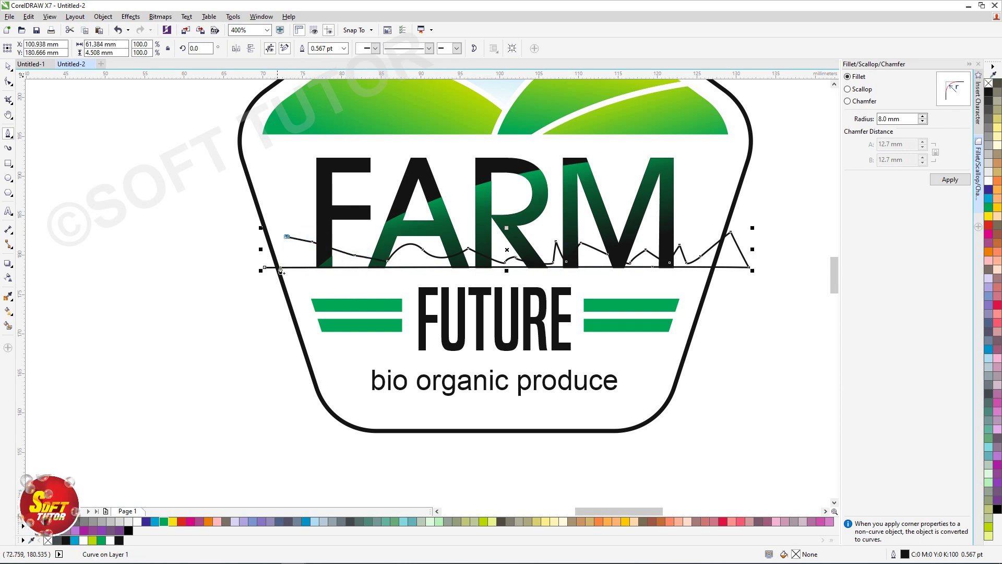
pyautogui.click(263, 268)
pyautogui.press('space')
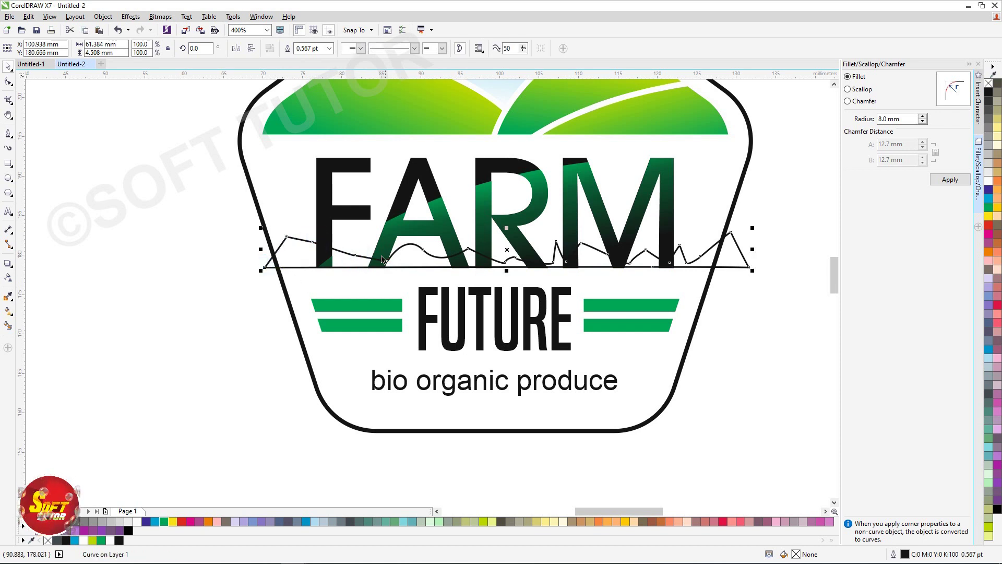
pyautogui.scroll(-2, 381, 260)
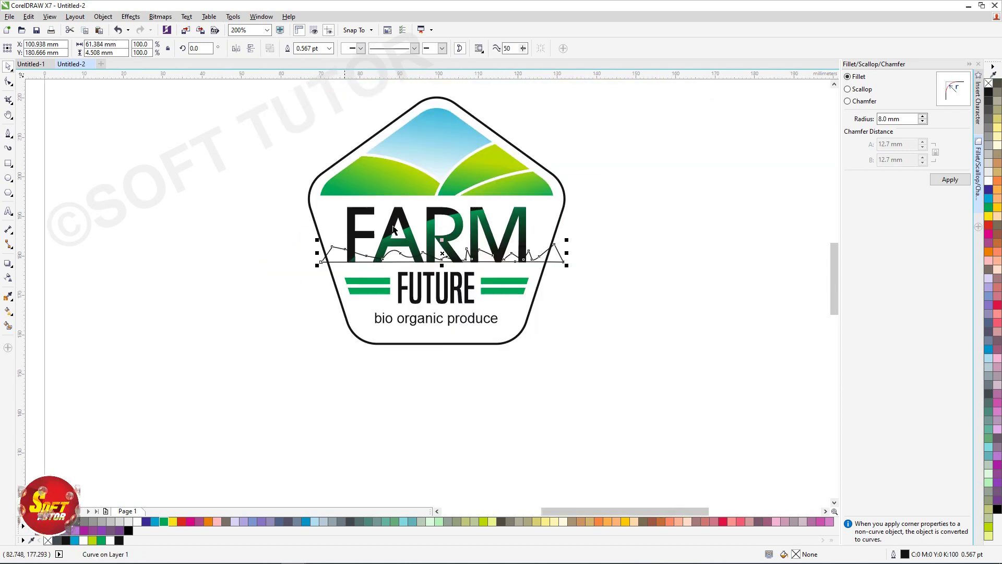
# Step: Fill the grass shape green and remove its outline
pyautogui.click(988, 207)
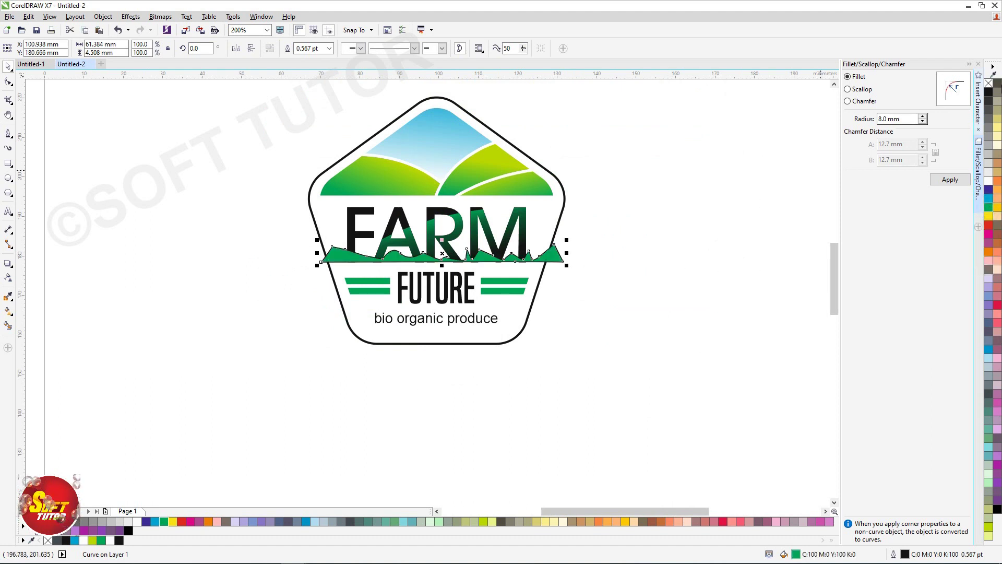
pyautogui.rightClick(987, 82)
pyautogui.scroll(2, 417, 255)
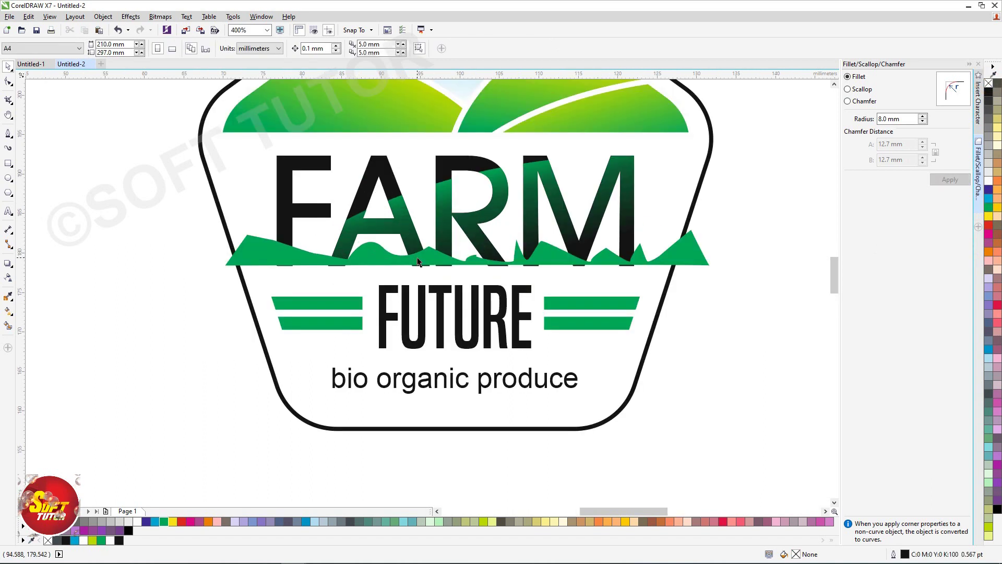
pyautogui.keyDown('shift'); pyautogui.click(375, 163); pyautogui.keyUp('shift')
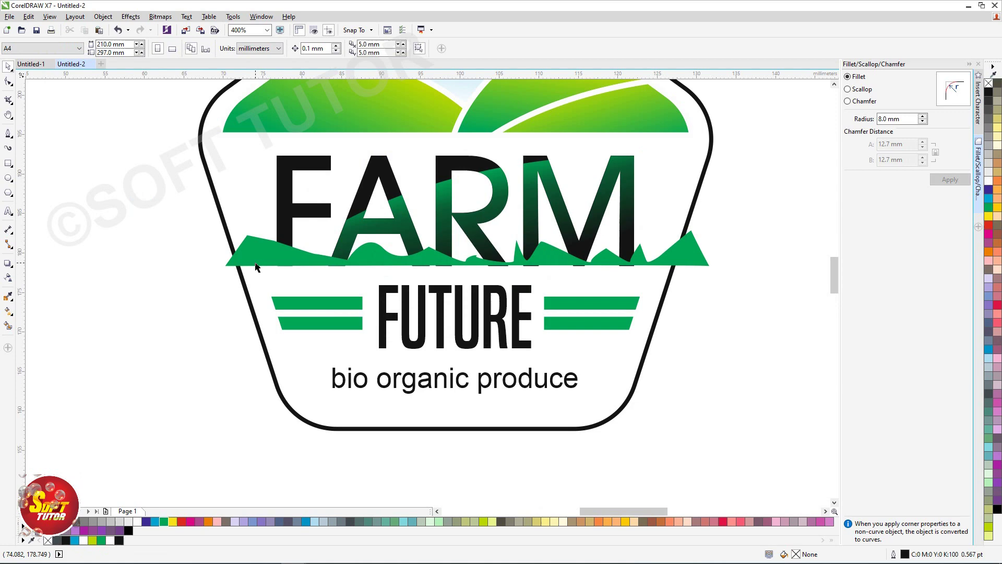
pyautogui.scroll(-2, 618, 313)
pyautogui.scroll(2, 403, 298)
# Step: Duplicate the pentagon outline, scale it to about 90.4%, and centre it inside the original
pyautogui.click(670, 167)
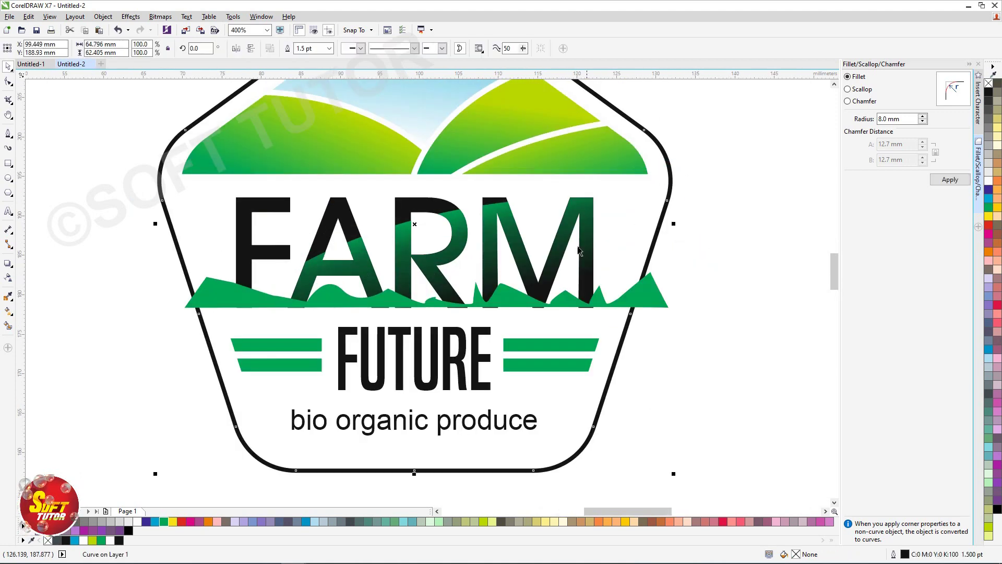
pyautogui.scroll(-2, 575, 250)
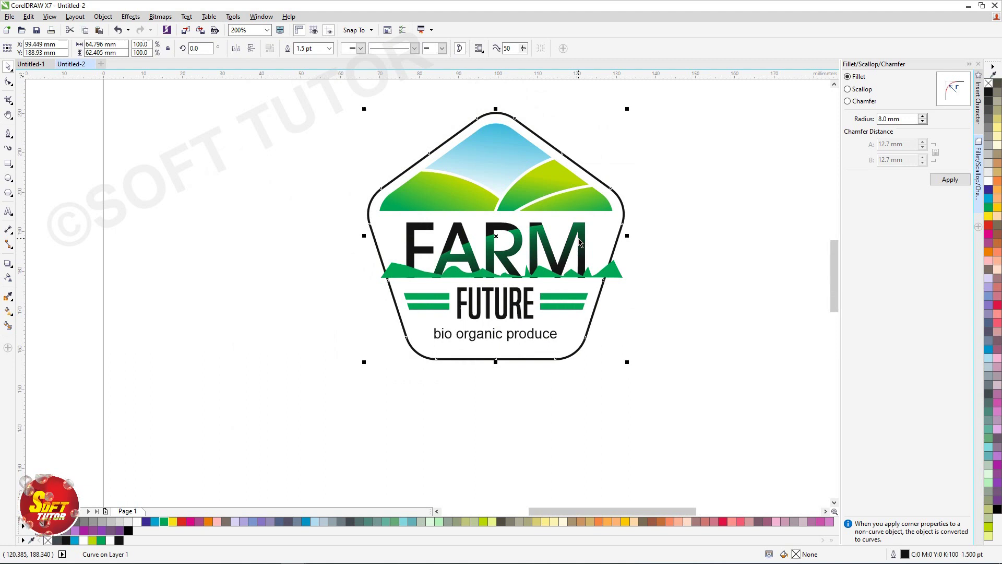
pyautogui.hotkey('ctrl', 'd')
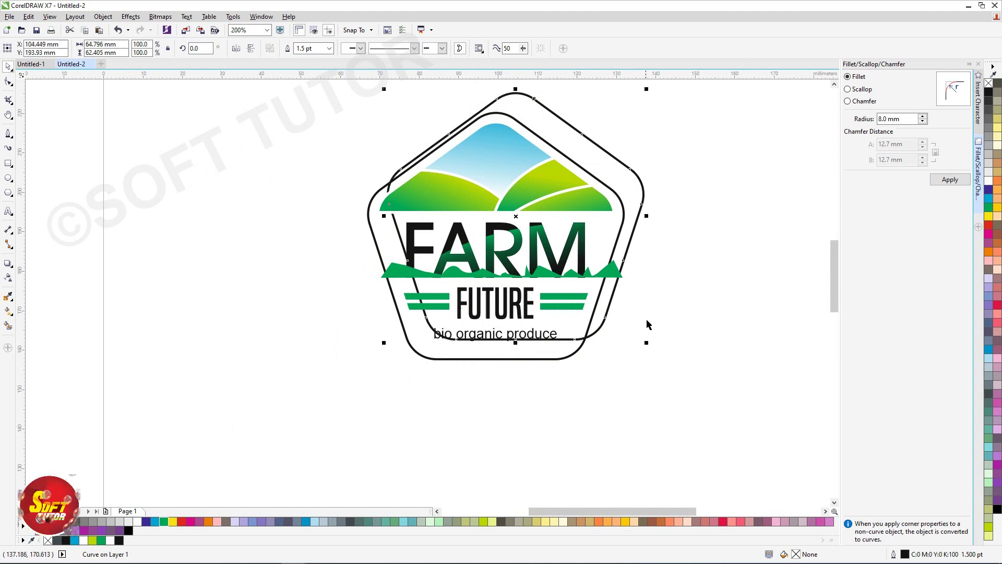
pyautogui.moveTo(647, 344); pyautogui.dragTo(634, 342)
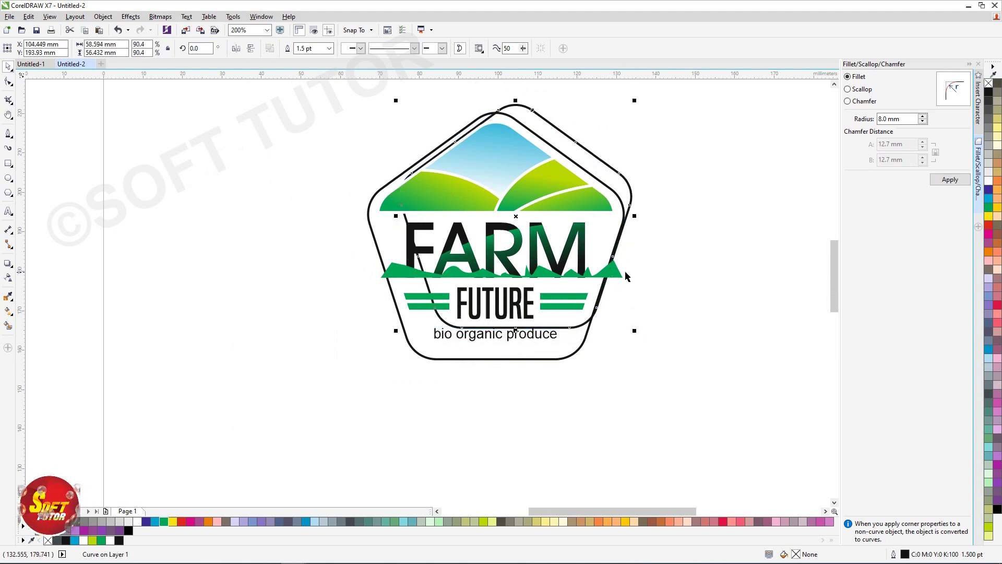
pyautogui.keyDown('shift'); pyautogui.click(580, 353); pyautogui.keyUp('shift')
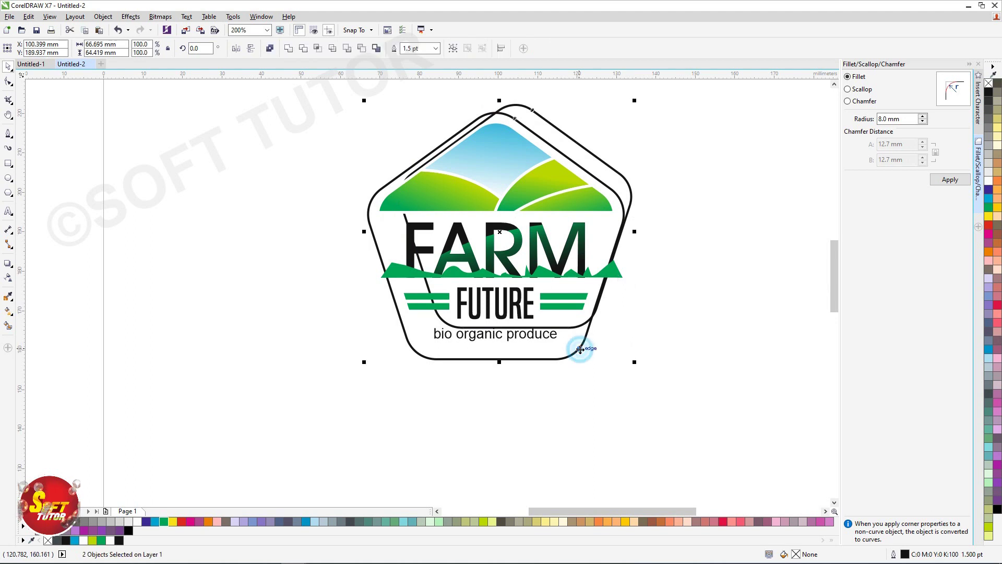
pyautogui.press('c')
pyautogui.press('e')
pyautogui.click(672, 329)
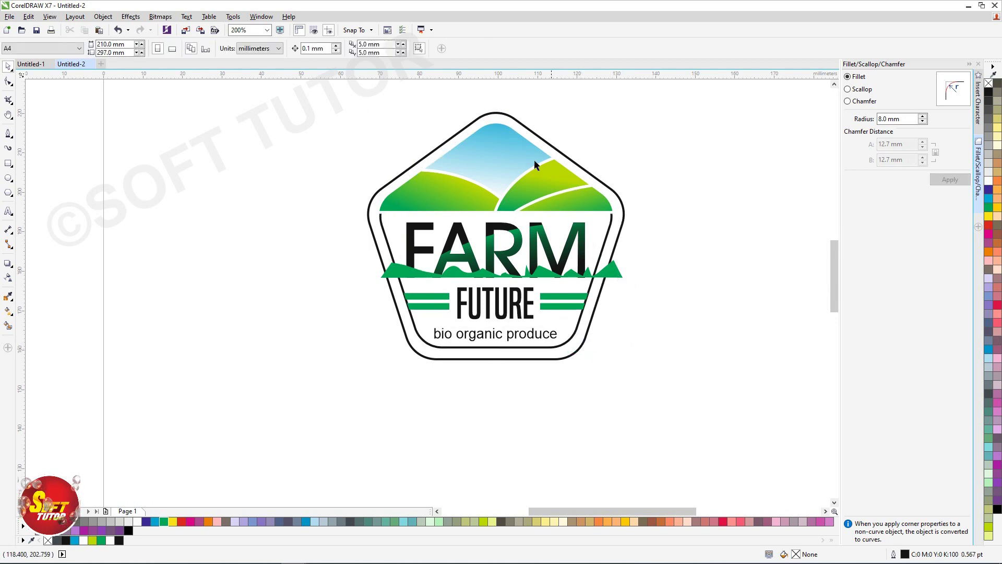
# Step: Intersect the grass strip with the inner pentagon outline
pyautogui.click(387, 241)
pyautogui.keyDown('shift'); pyautogui.click(372, 224); pyautogui.keyUp('shift')
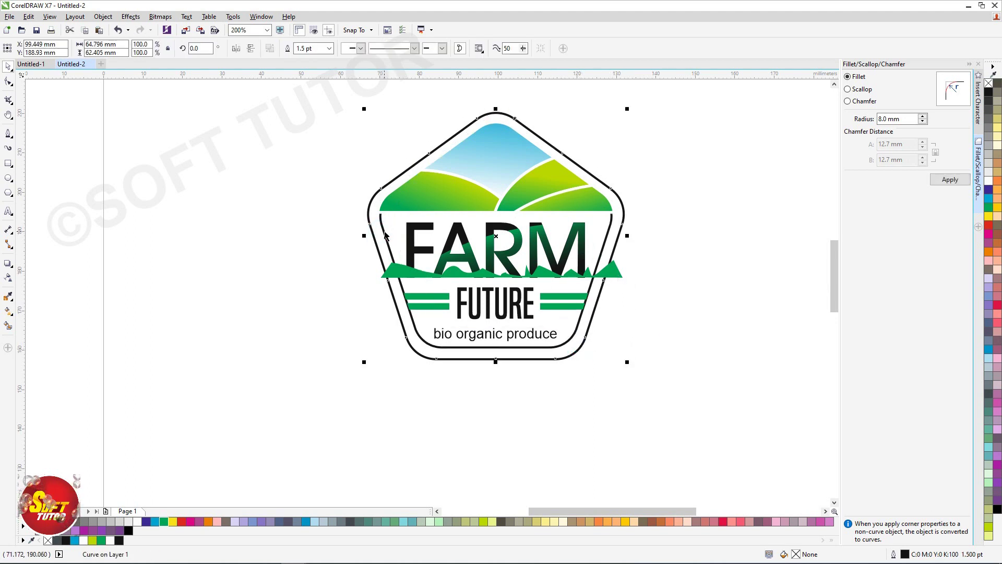
pyautogui.click(400, 270)
pyautogui.click(386, 233)
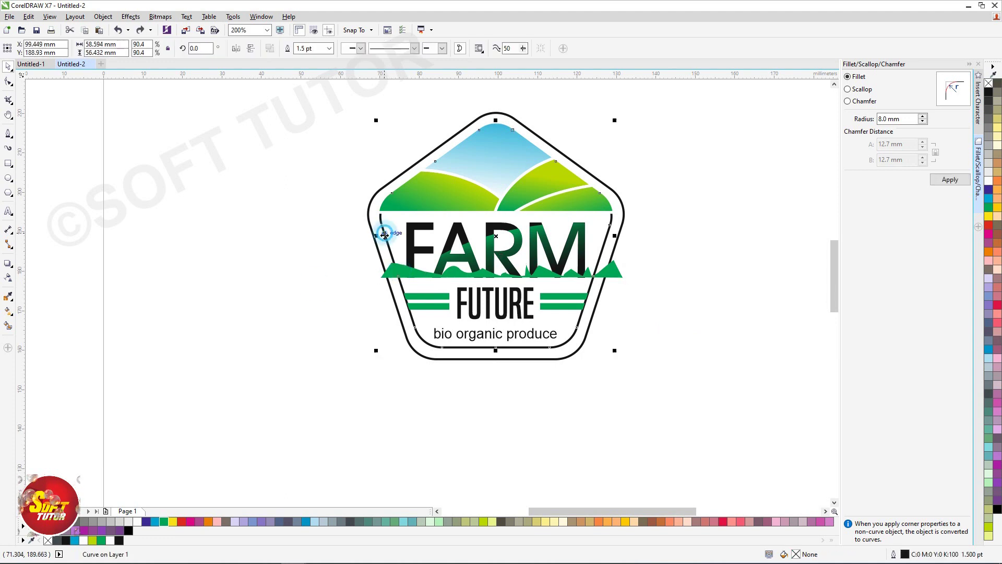
pyautogui.click(344, 258)
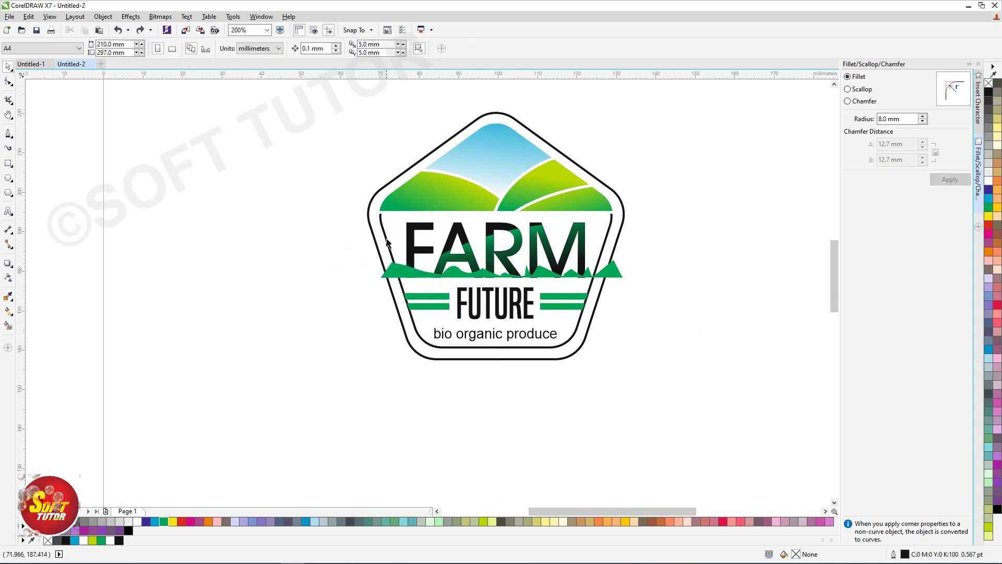
pyautogui.click(385, 238)
pyautogui.keyDown('shift'); pyautogui.click(401, 280); pyautogui.keyUp('shift')
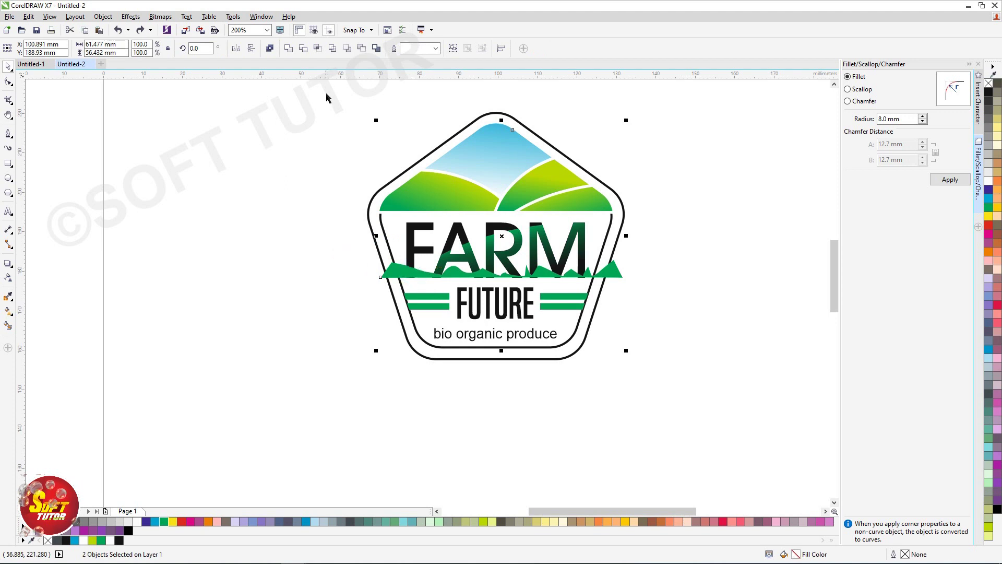
pyautogui.click(318, 48)
# Step: Delete the original overhanging grass strip, keeping the clipped piece
pyautogui.click(287, 264)
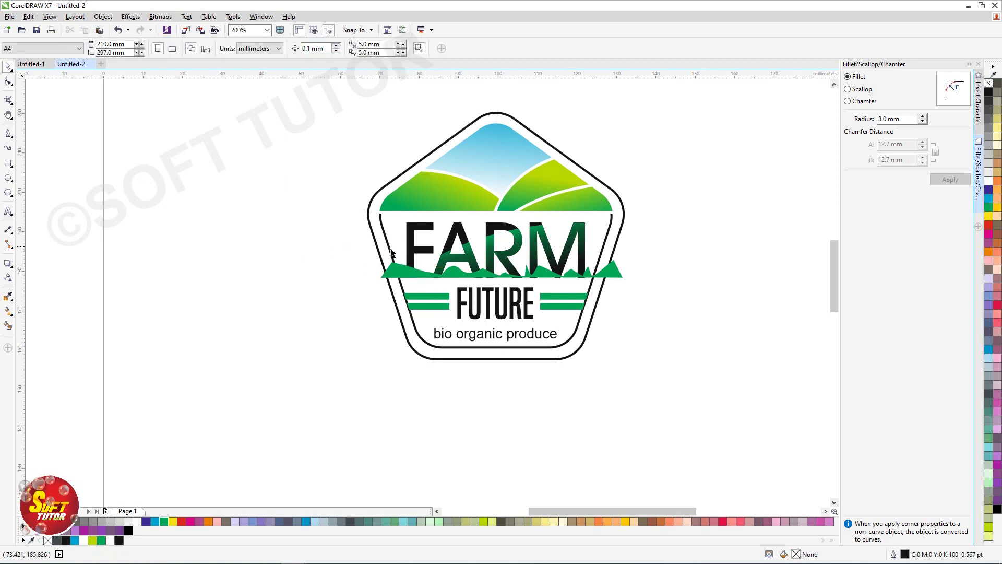
pyautogui.click(387, 242)
pyautogui.click(392, 285)
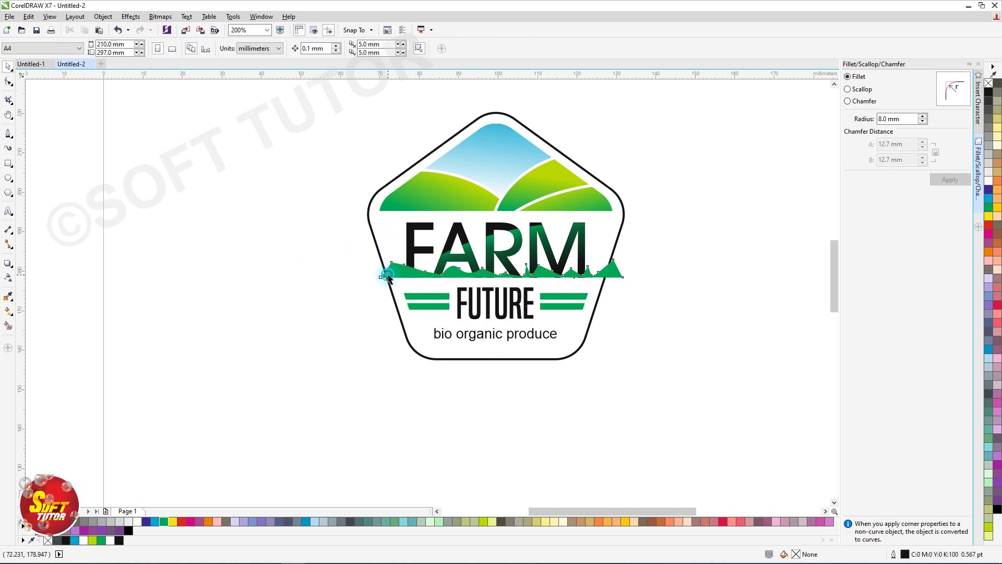
pyautogui.click(388, 277)
pyautogui.press('Delete')
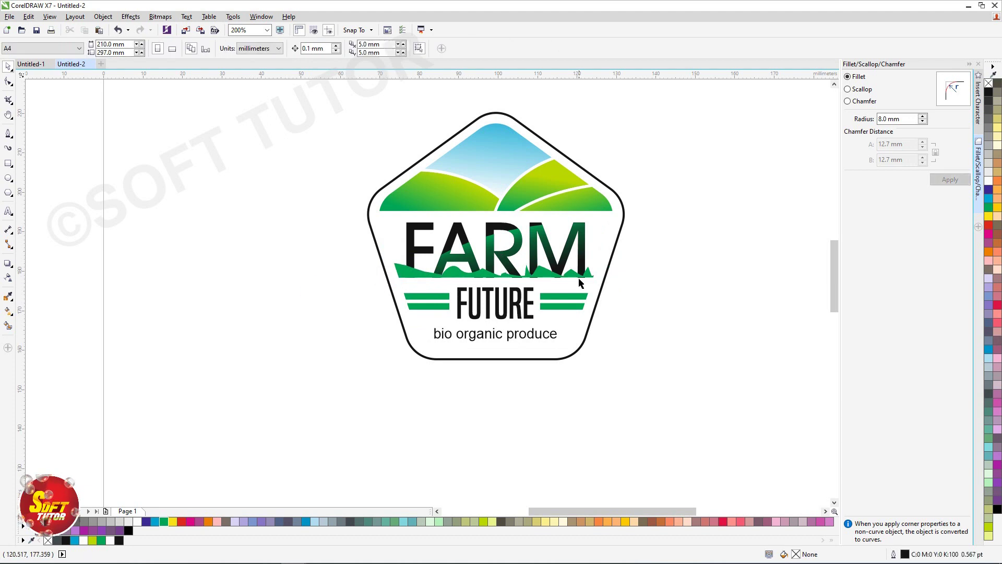
pyautogui.scroll(1, 574, 279)
pyautogui.click(573, 277)
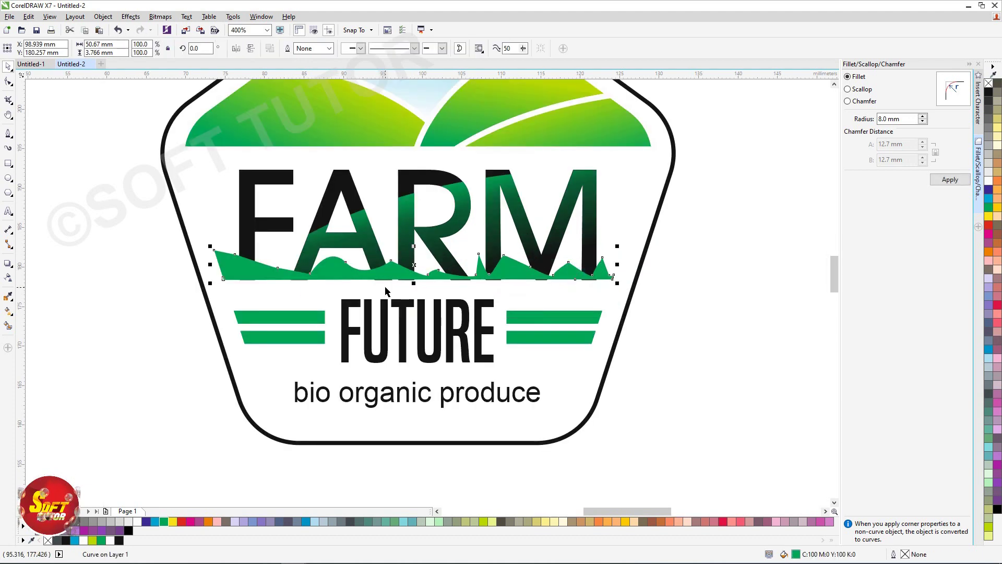
# Step: Fill the grass strip with a fountain gradient: yellow-green and green stops, black end
pyautogui.click(7, 311)
pyautogui.moveTo(232, 268); pyautogui.dragTo(609, 275)
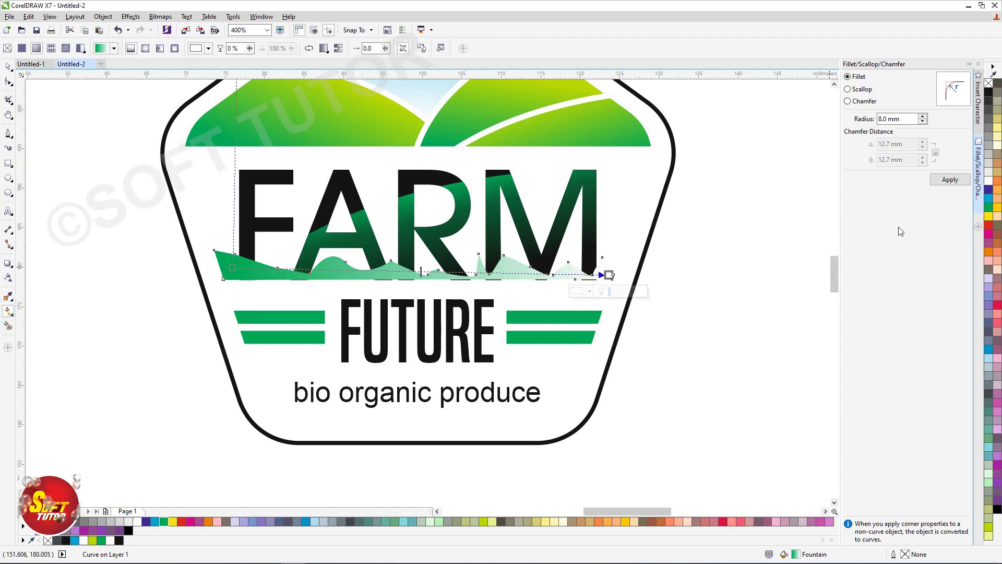
pyautogui.click(988, 93)
pyautogui.doubleClick(455, 272)
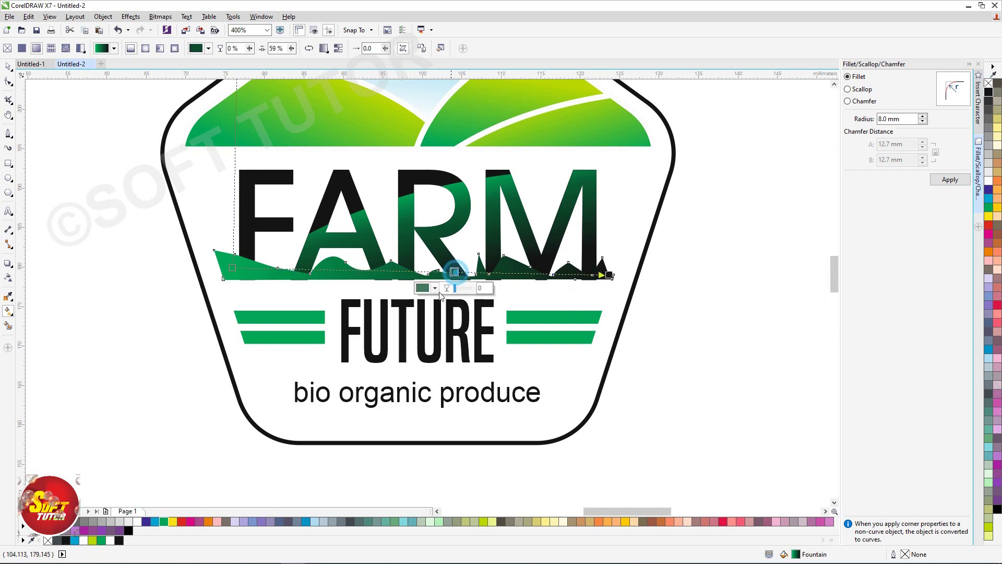
pyautogui.click(484, 520)
pyautogui.doubleClick(359, 271)
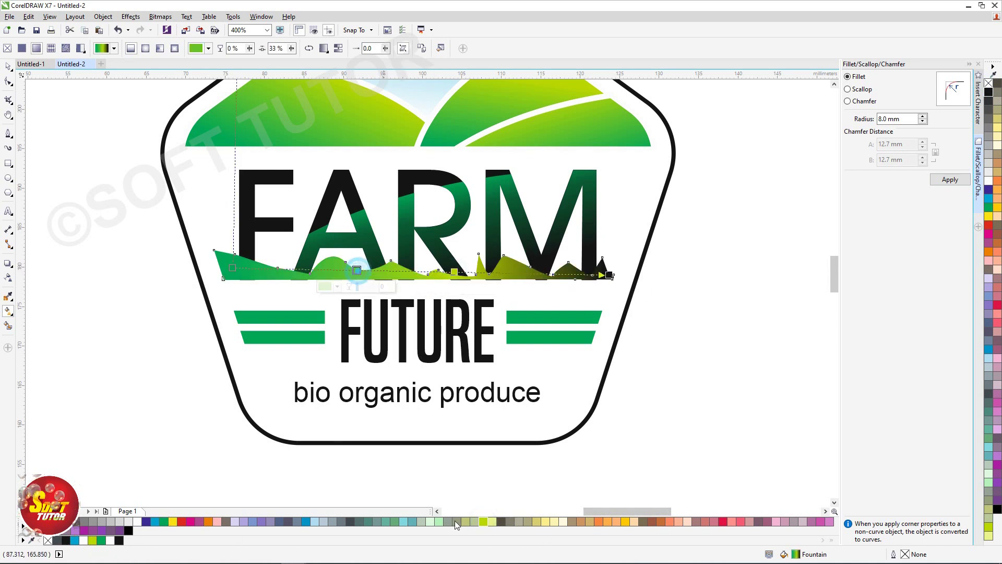
pyautogui.click(164, 522)
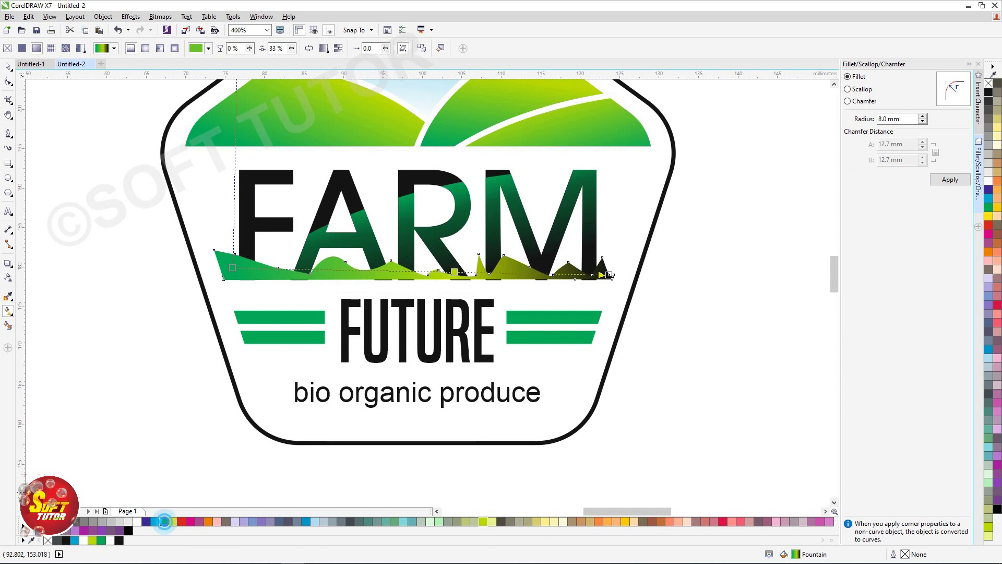
pyautogui.doubleClick(260, 269)
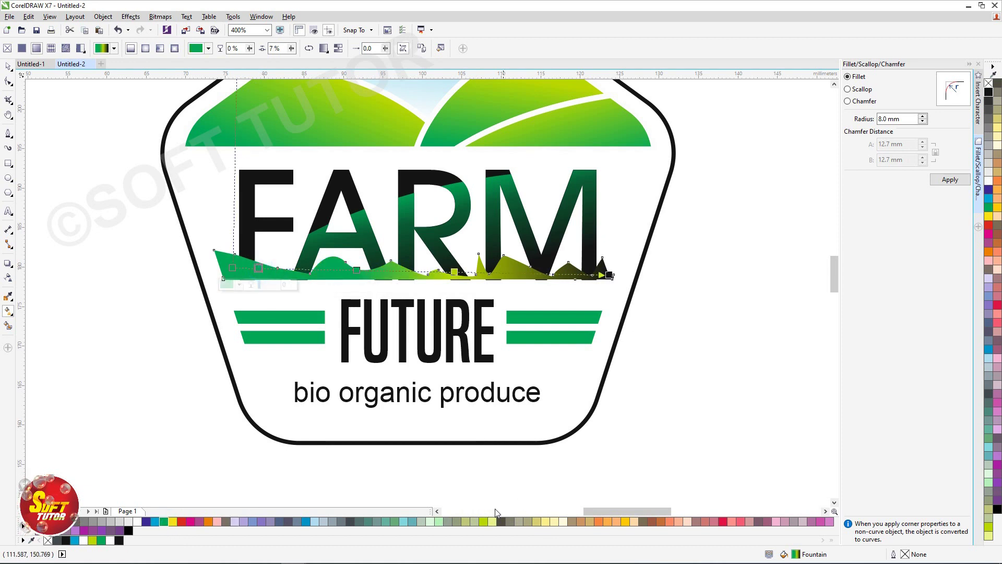
pyautogui.click(483, 522)
# Step: Tilt the grass strip very slightly in rotate mode
pyautogui.press('space')
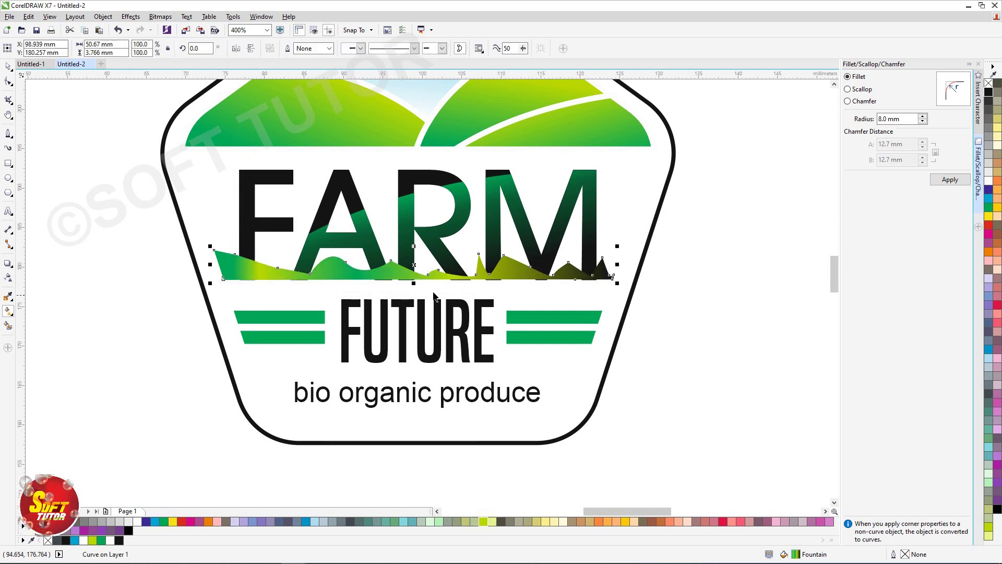
pyautogui.click(569, 274)
pyautogui.moveTo(617, 284); pyautogui.dragTo(601, 287)
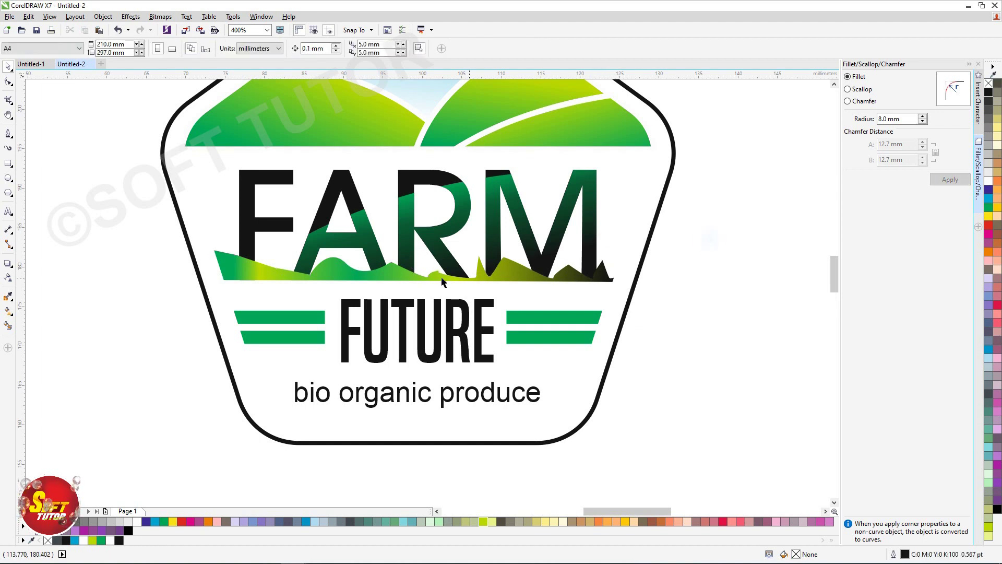
# Step: Group FARM with its dark gradient overlay and break the text into separate letters
pyautogui.click(373, 277)
pyautogui.click(274, 203)
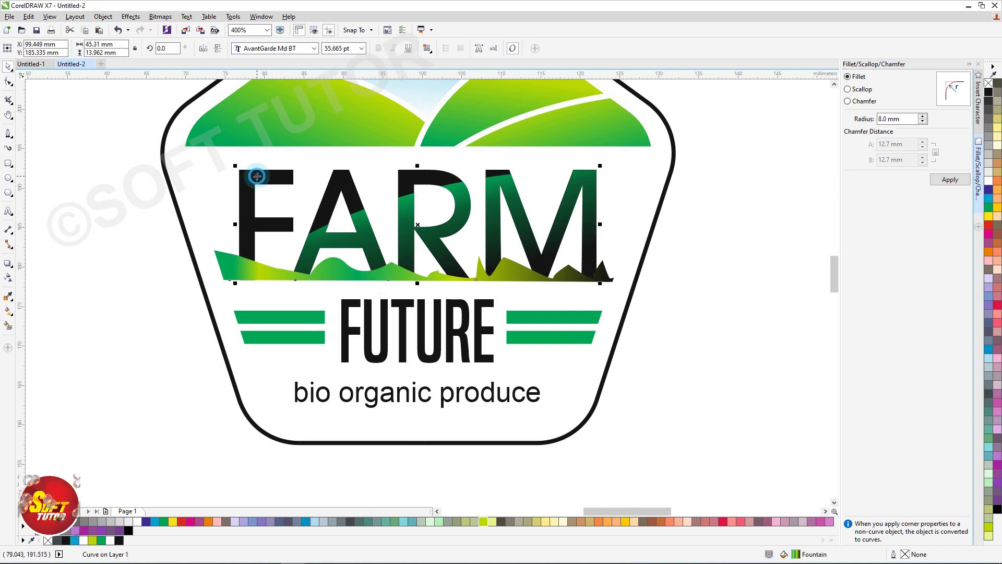
pyautogui.keyDown('shift'); pyautogui.click(355, 216); pyautogui.keyUp('shift')
pyautogui.hotkey('ctrl', 'g')
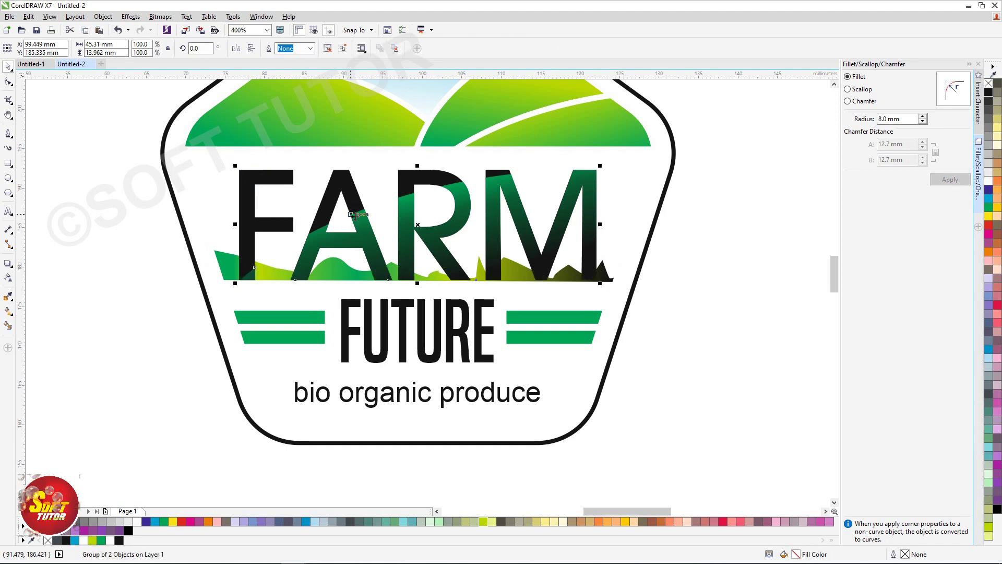
pyautogui.click(103, 17)
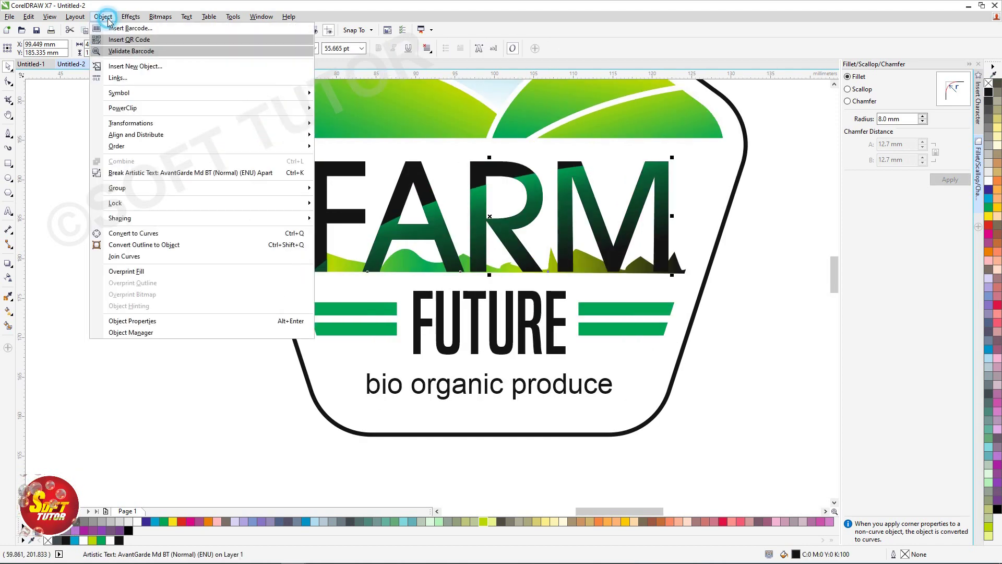
pyautogui.click(134, 172)
pyautogui.click(117, 267)
pyautogui.moveTo(312, 197); pyautogui.dragTo(168, 196)
pyautogui.hotkey('ctrl', 'z')
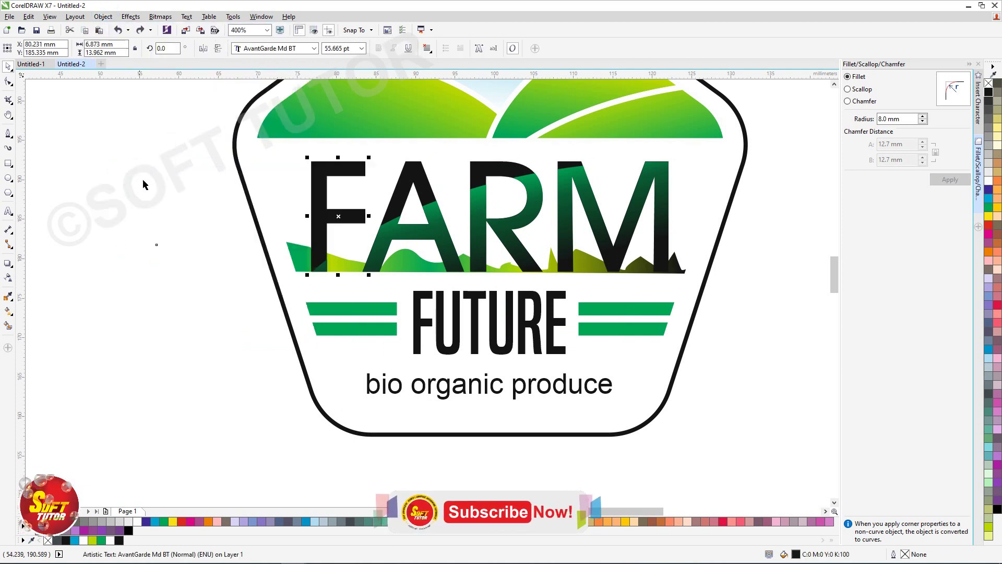
# Step: Break the gradient overlay across ARM apart into separate curve pieces
pyautogui.click(321, 275)
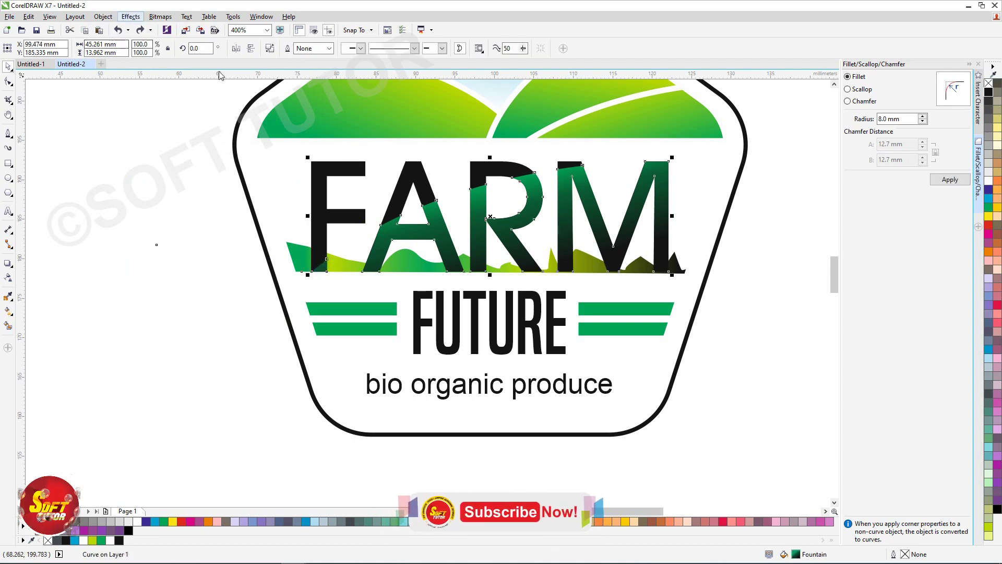
pyautogui.click(139, 220)
pyautogui.moveTo(449, 275); pyautogui.dragTo(496, 327)
pyautogui.hotkey('ctrl', 'z')
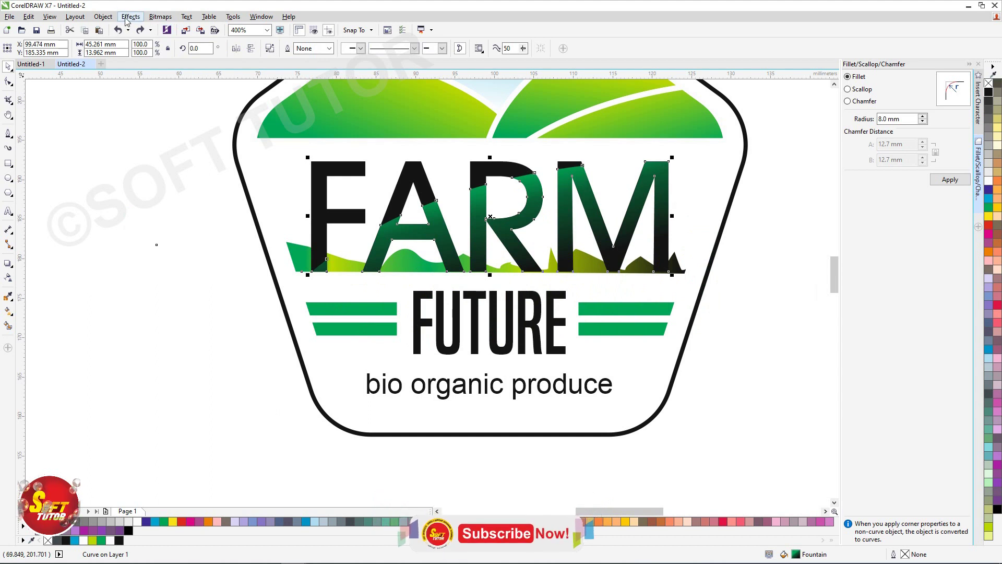
pyautogui.click(130, 16)
pyautogui.click(104, 16)
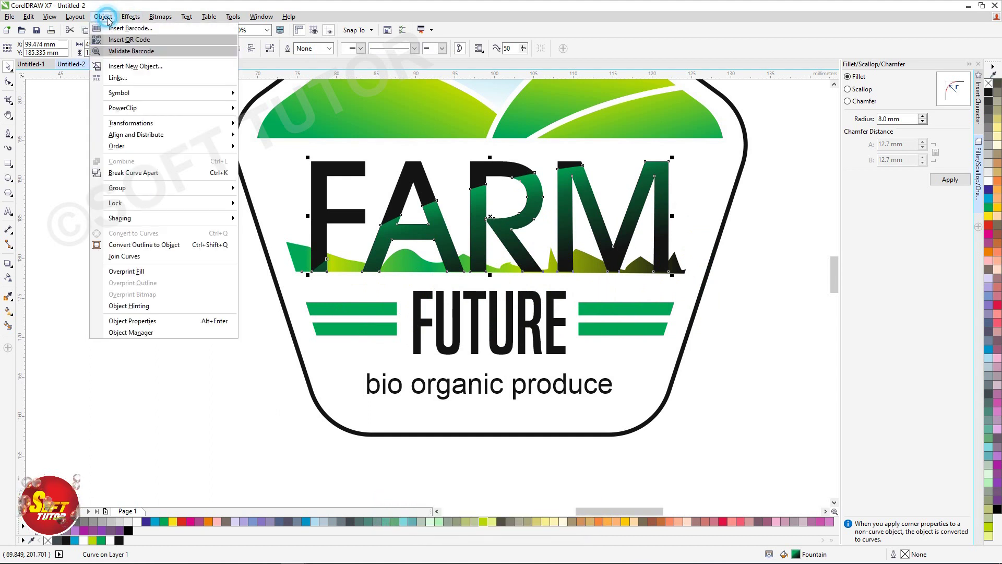
pyautogui.click(111, 172)
# Step: Trim the small bottom piece out of the F stem so the grass shows through
pyautogui.click(89, 217)
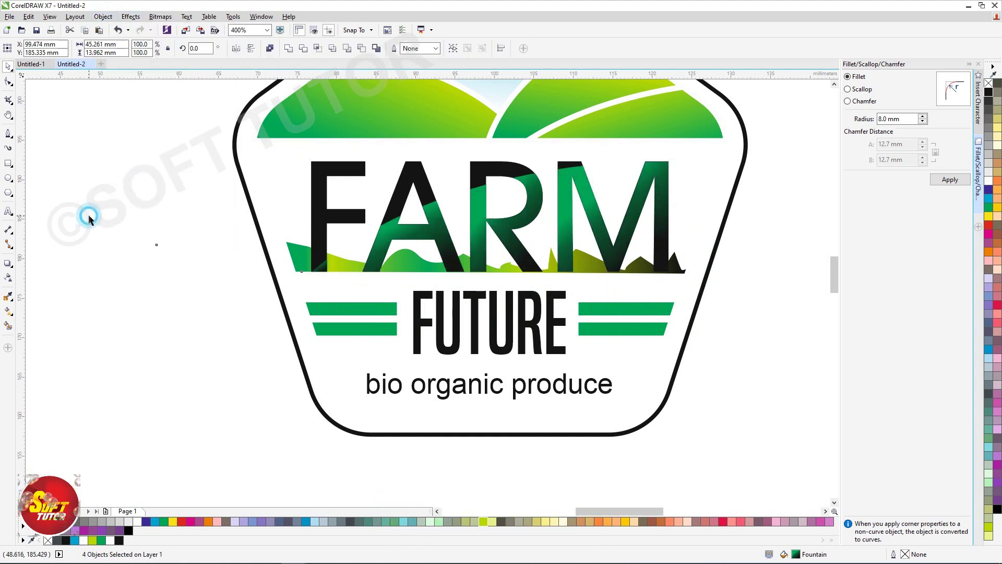
pyautogui.click(320, 270)
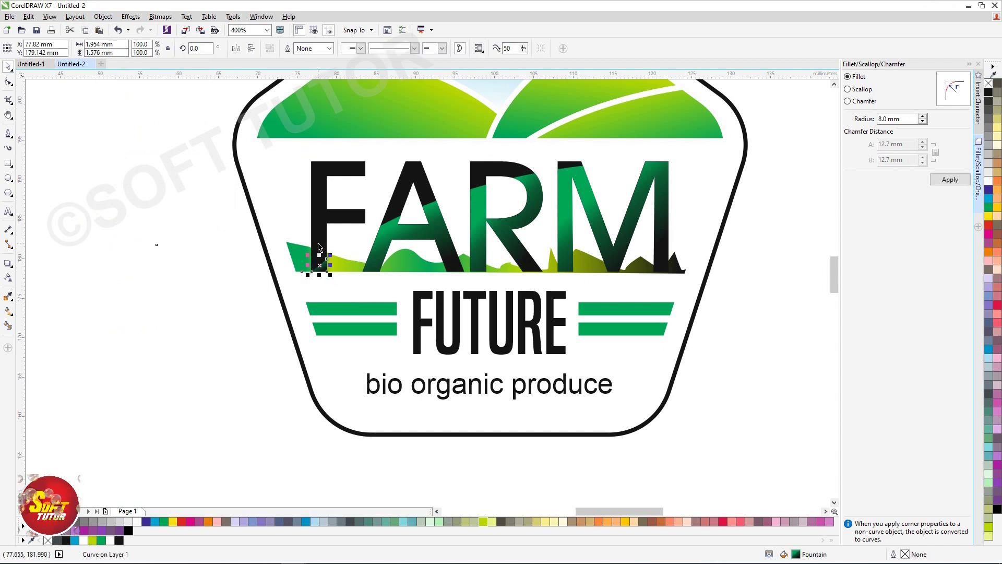
pyautogui.keyDown('shift'); pyautogui.click(316, 242); pyautogui.keyUp('shift')
pyautogui.hotkey('ctrl', 'pagedown')
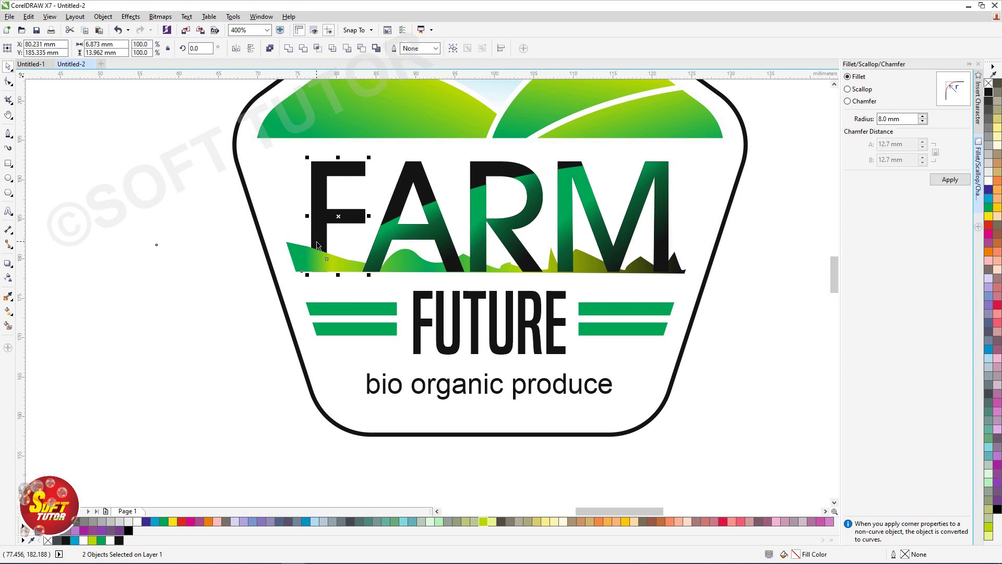
pyautogui.click(525, 252)
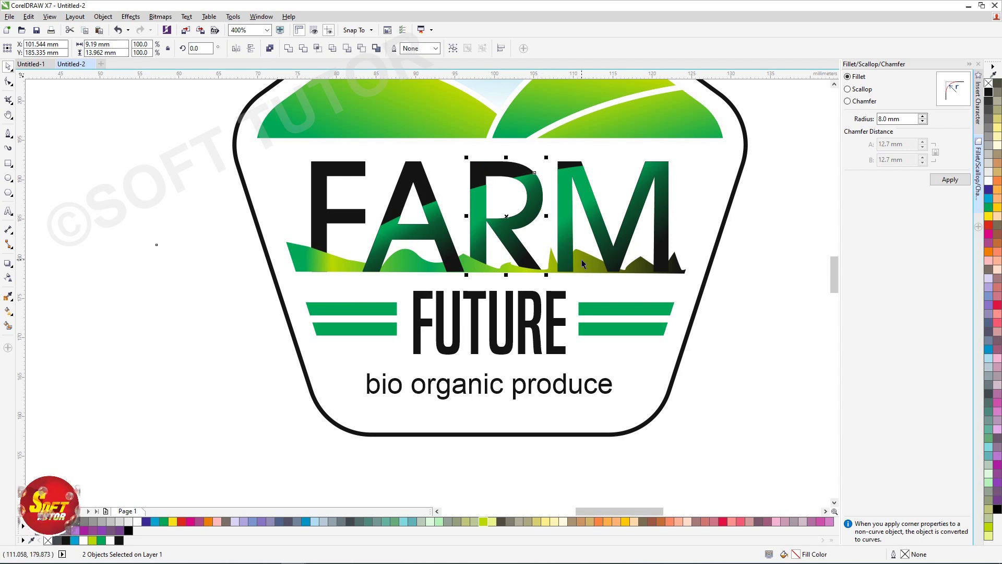
# Step: Set a grass gradient stop to deep green C98 M24 Y100 K78, then reselect the strip
pyautogui.click(414, 267)
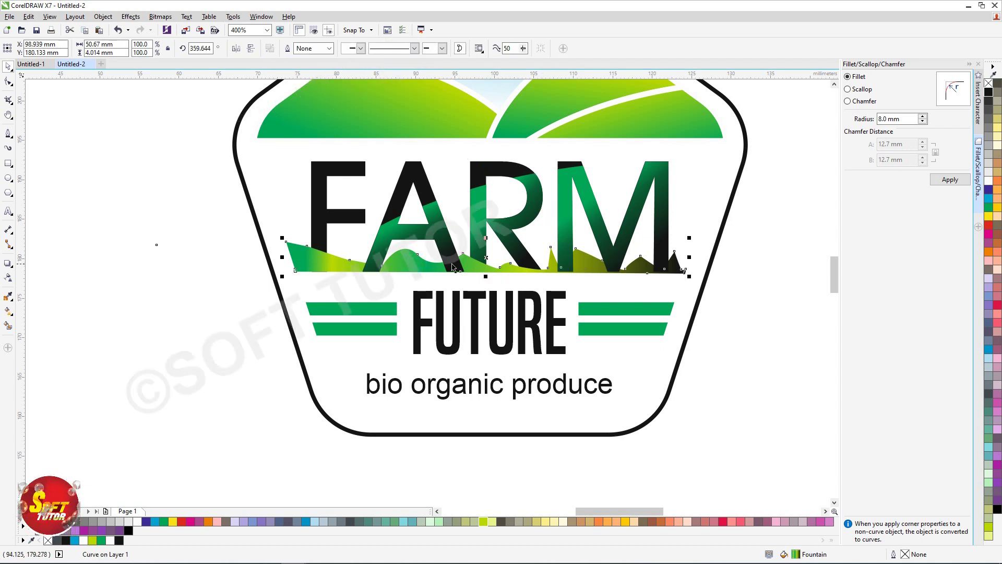
pyautogui.click(368, 295)
pyautogui.click(349, 312)
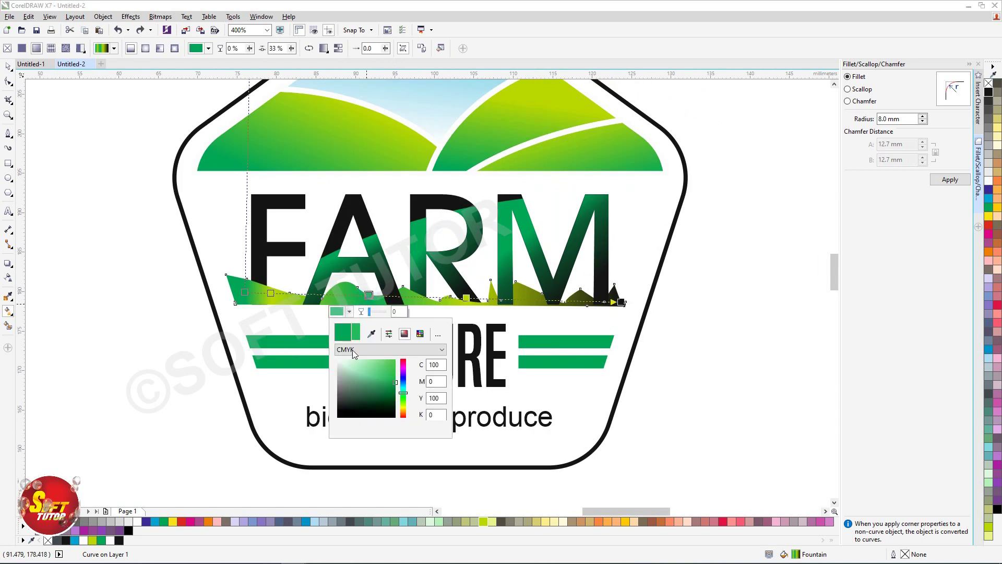
pyautogui.click(393, 406)
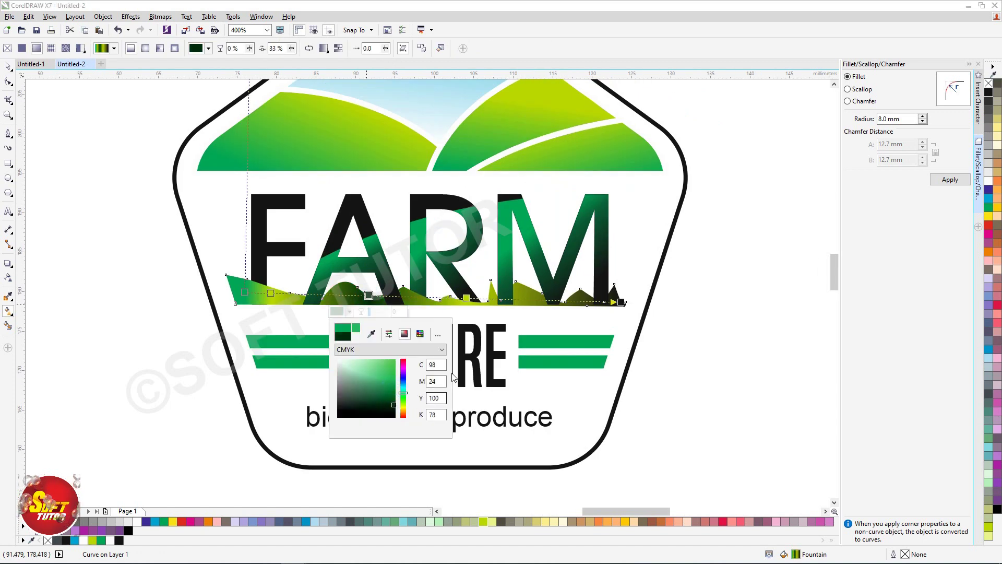
pyautogui.press('Escape')
pyautogui.press('Escape')
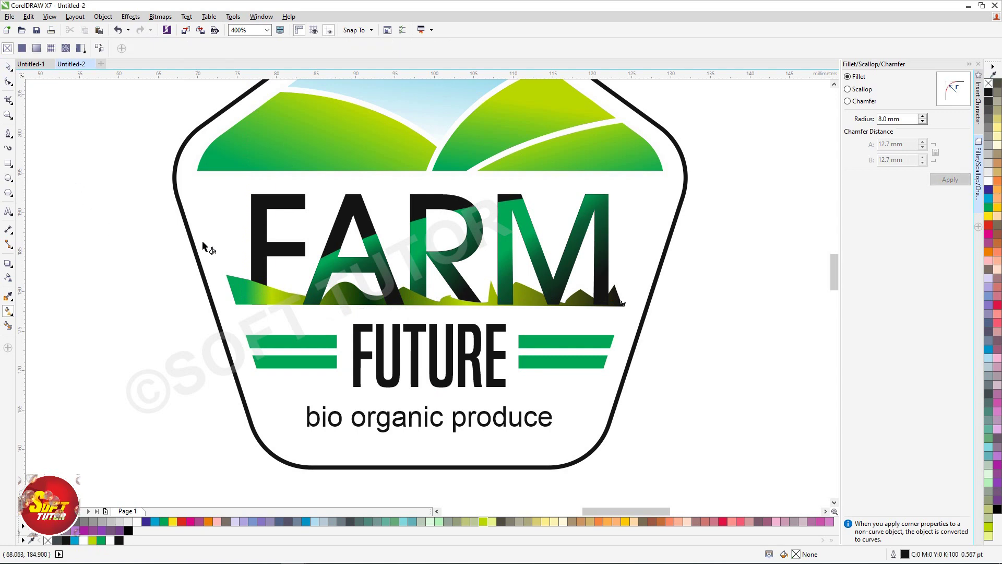
pyautogui.scroll(-2, 331, 286)
pyautogui.press('space')
pyautogui.click(224, 304)
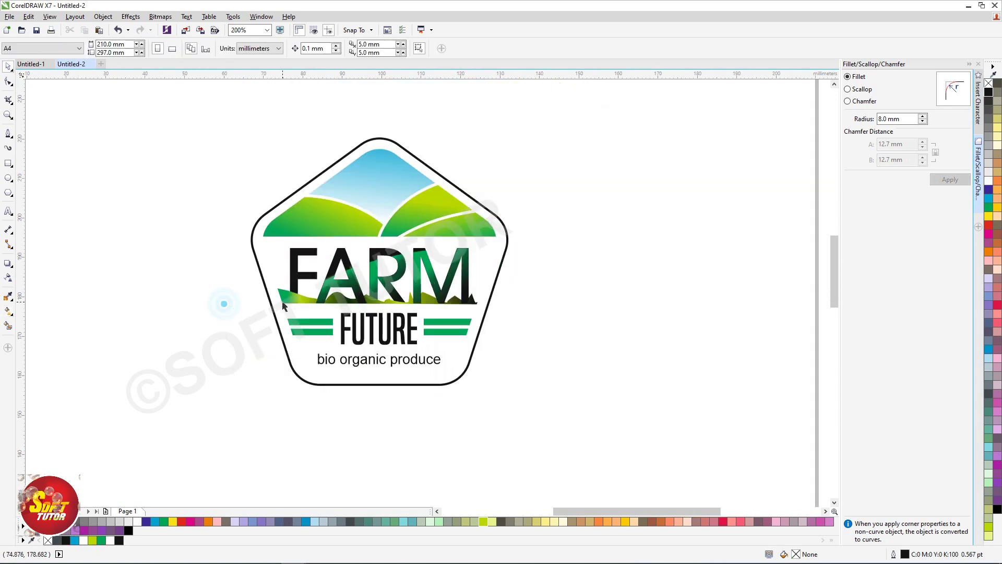
pyautogui.click(282, 306)
pyautogui.scroll(2, 282, 306)
pyautogui.press('g')
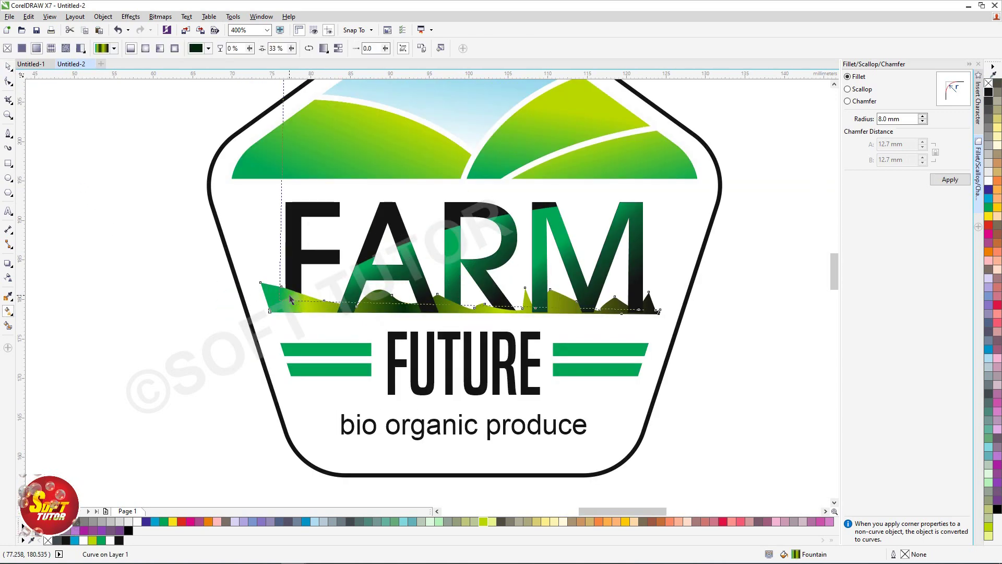
# Step: Pull the grass strip's left peak node down to flatten the curve
pyautogui.click(9, 82)
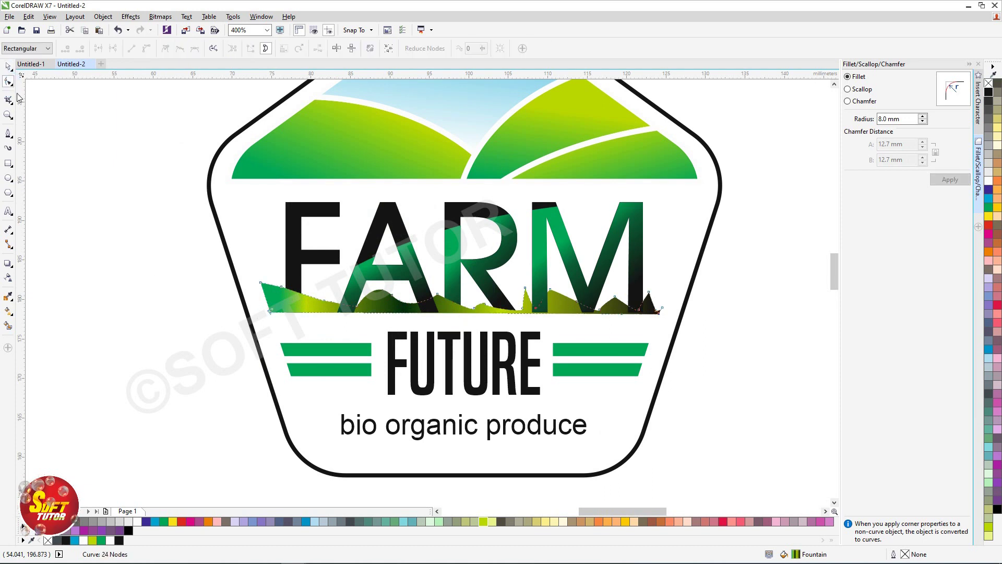
pyautogui.click(282, 286)
pyautogui.moveTo(282, 287); pyautogui.dragTo(306, 313)
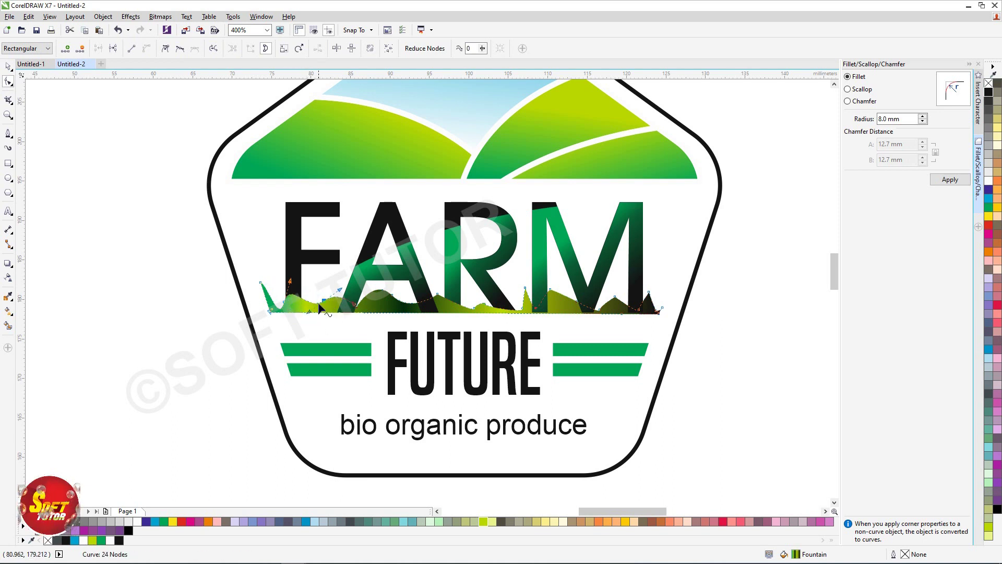
pyautogui.moveTo(306, 312); pyautogui.dragTo(303, 319)
pyautogui.click(174, 332)
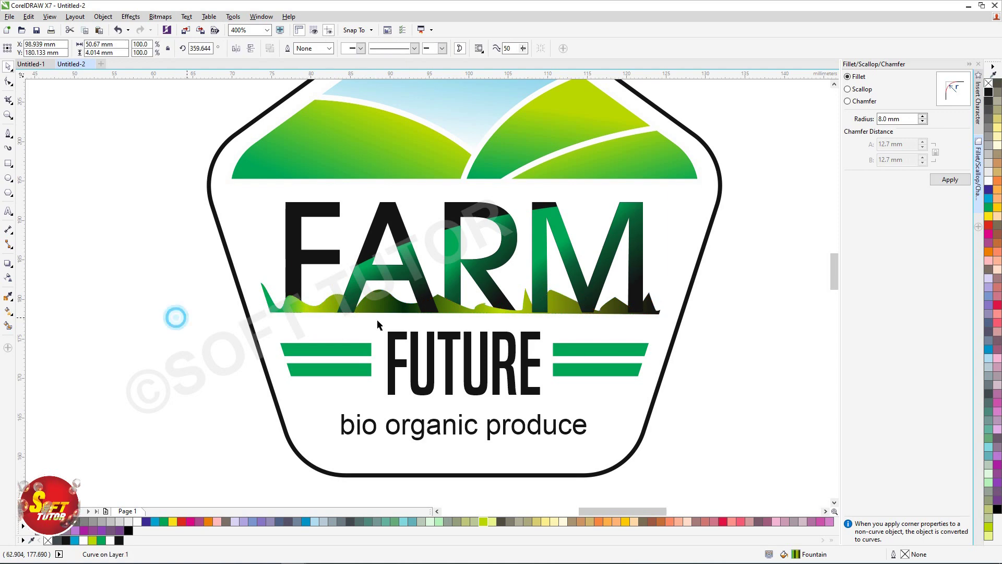
# Step: Delete the extra right-tail nodes and move the end node into place
pyautogui.click(657, 314)
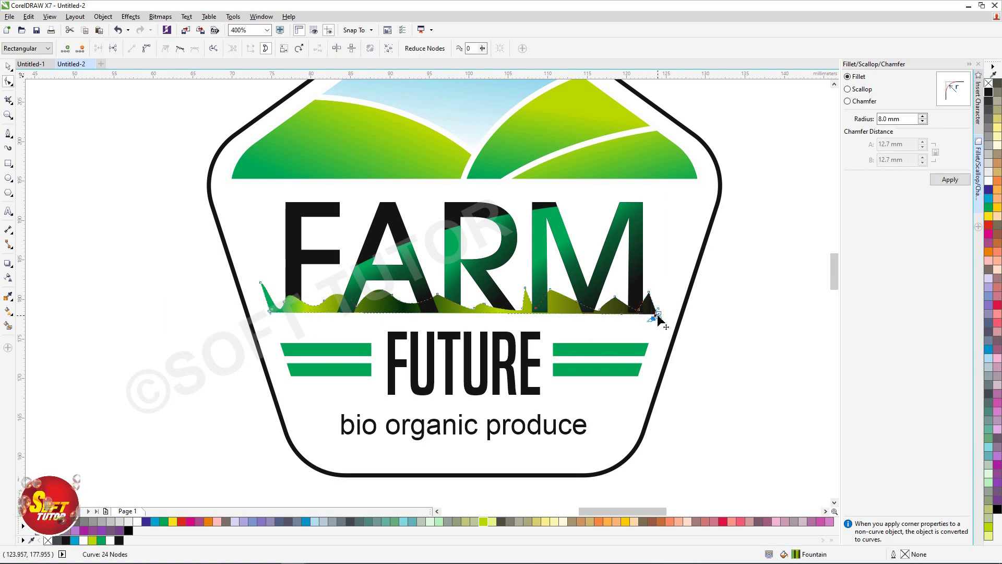
pyautogui.scroll(2, 659, 314)
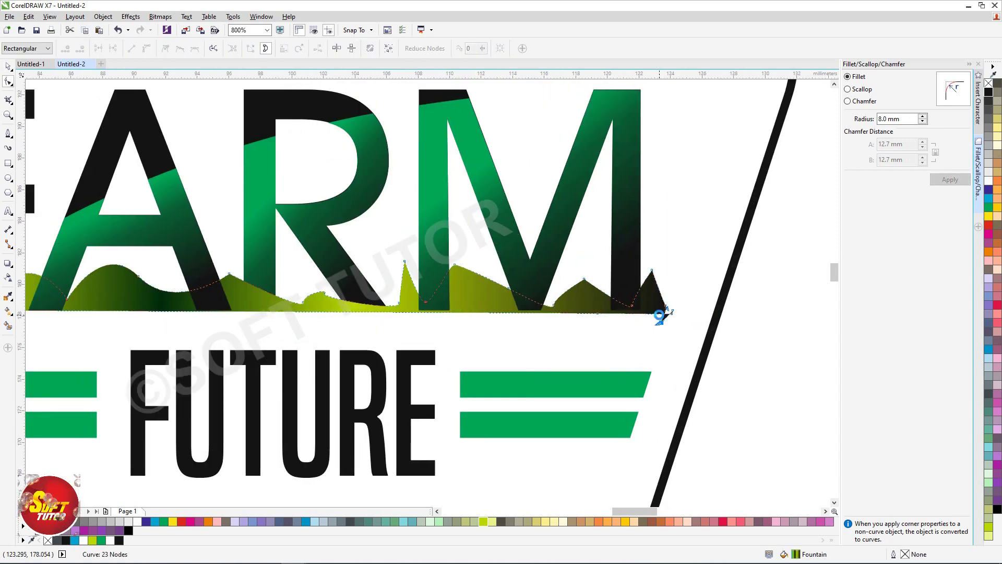
pyautogui.moveTo(659, 336); pyautogui.dragTo(658, 335)
pyautogui.press('Delete')
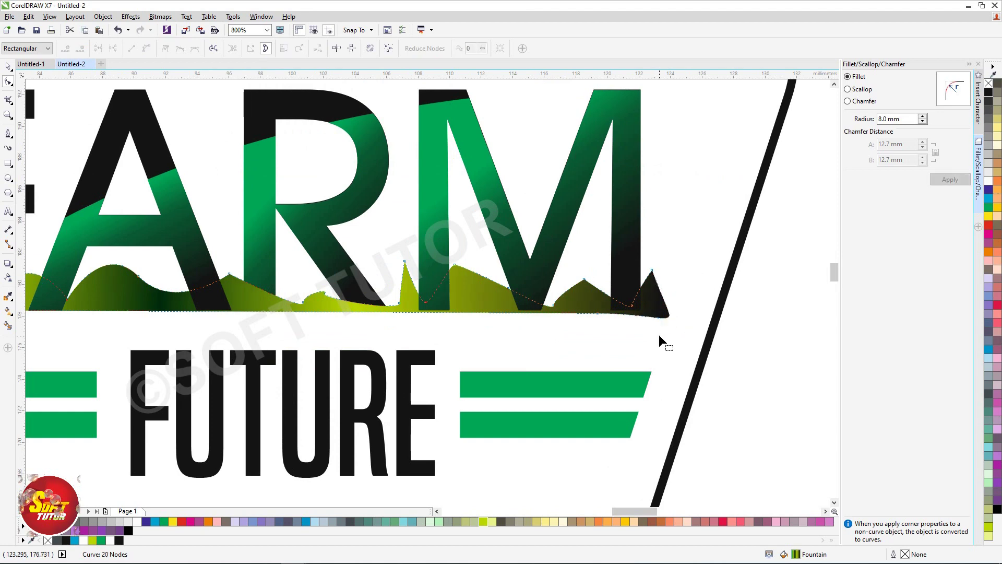
pyautogui.moveTo(668, 314); pyautogui.dragTo(675, 317)
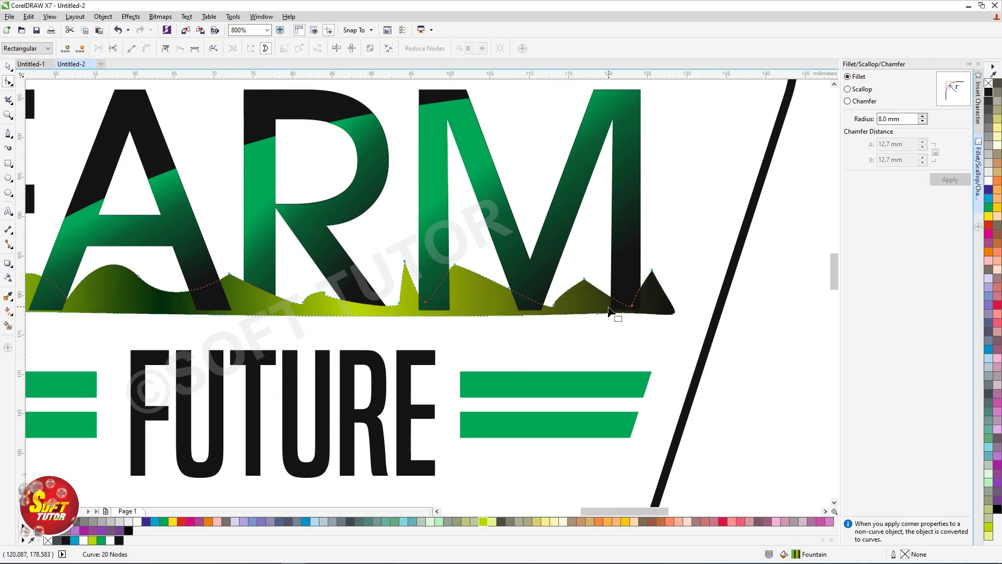
pyautogui.scroll(-2, 615, 313)
pyautogui.press('space')
pyautogui.click(737, 331)
pyautogui.scroll(-1, 624, 329)
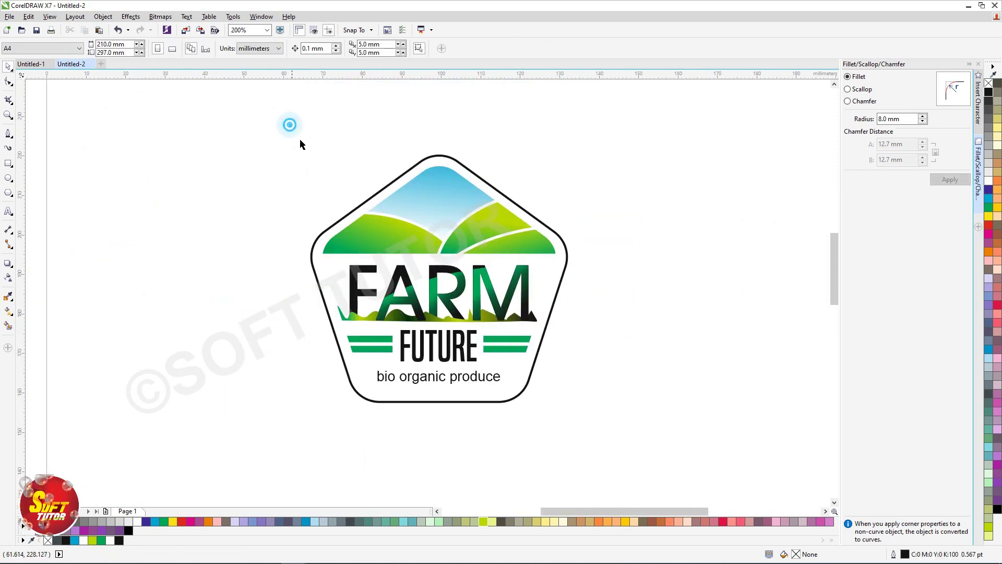
# Step: Give the pentagon frame a green 2.0 pt outline
pyautogui.click(423, 159)
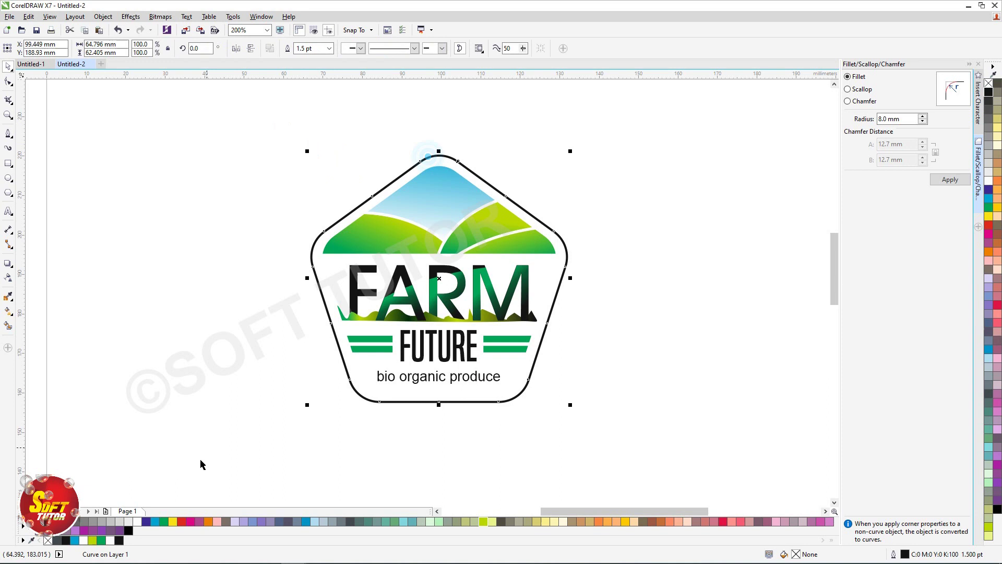
pyautogui.rightClick(162, 521)
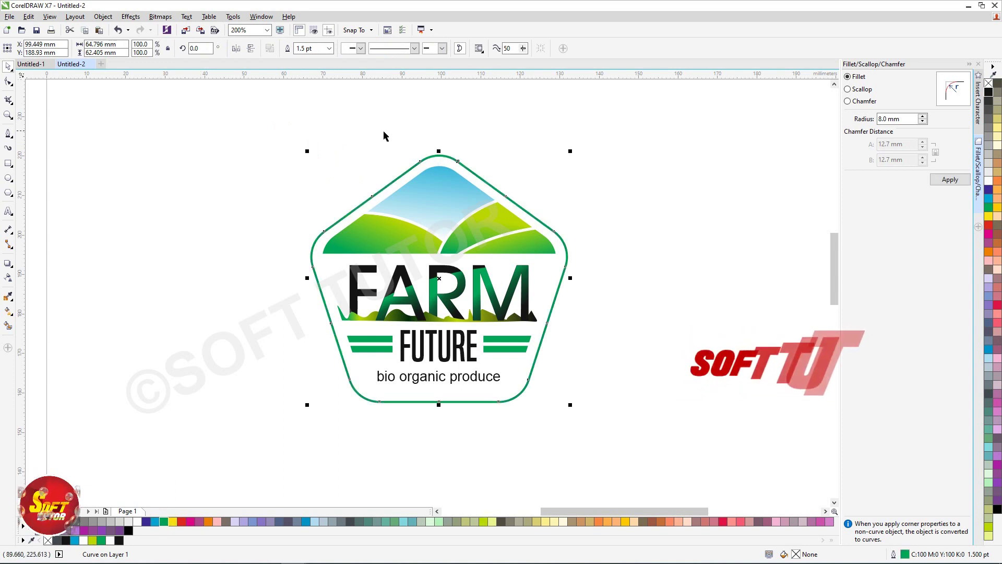
pyautogui.click(324, 51)
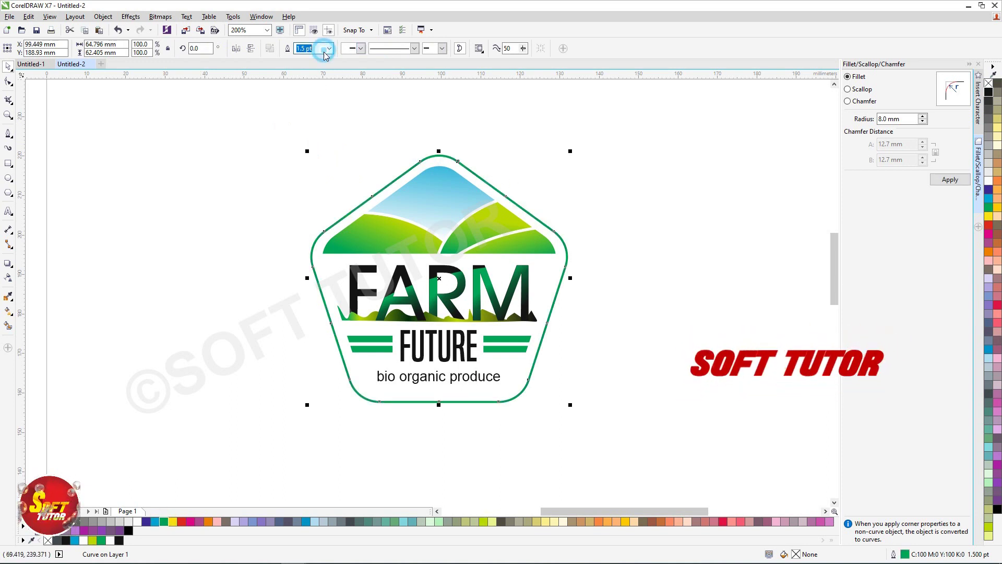
pyautogui.click(328, 48)
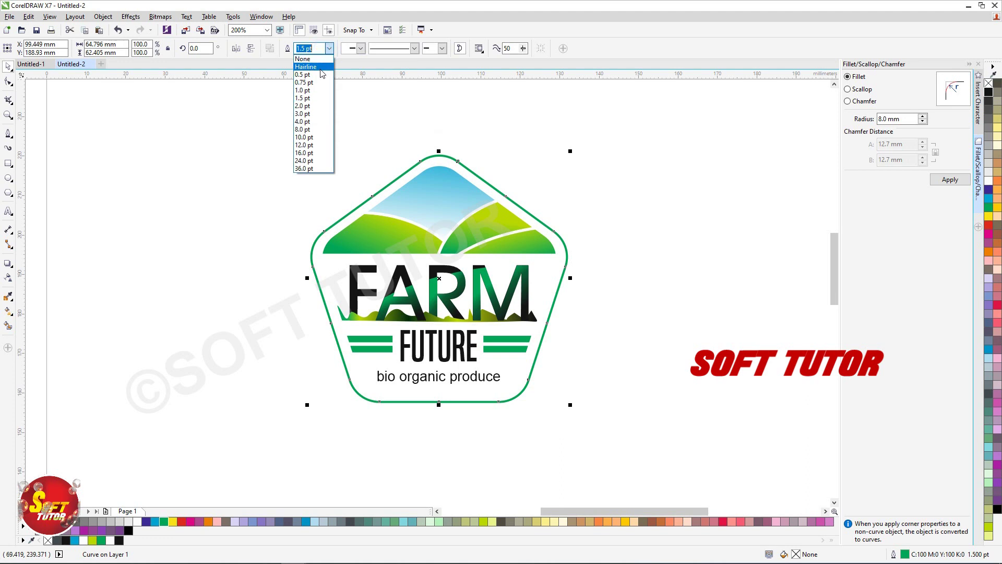
pyautogui.click(304, 106)
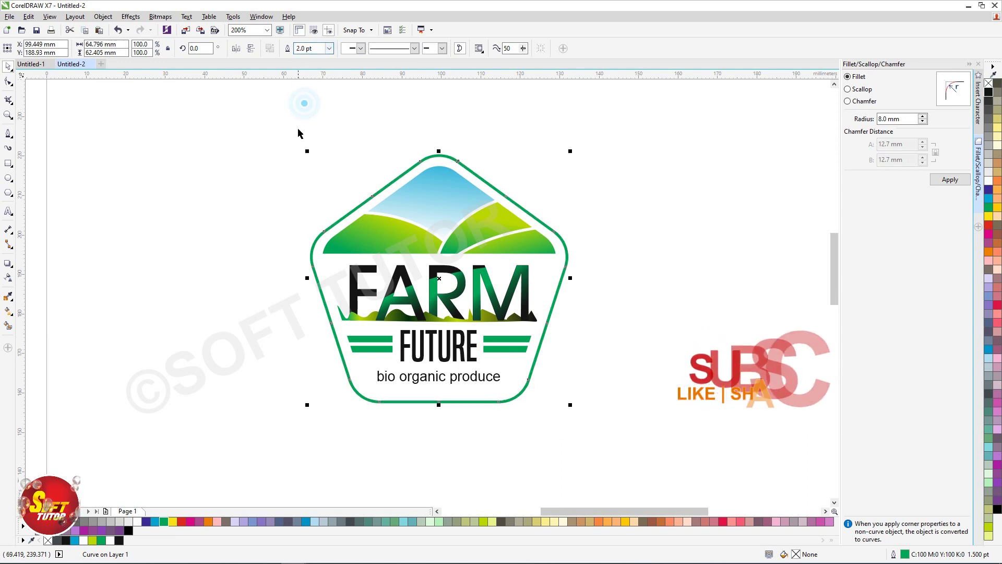
# Step: Convert the pentagon outline into a filled object, then select the whole logo
pyautogui.click(103, 16)
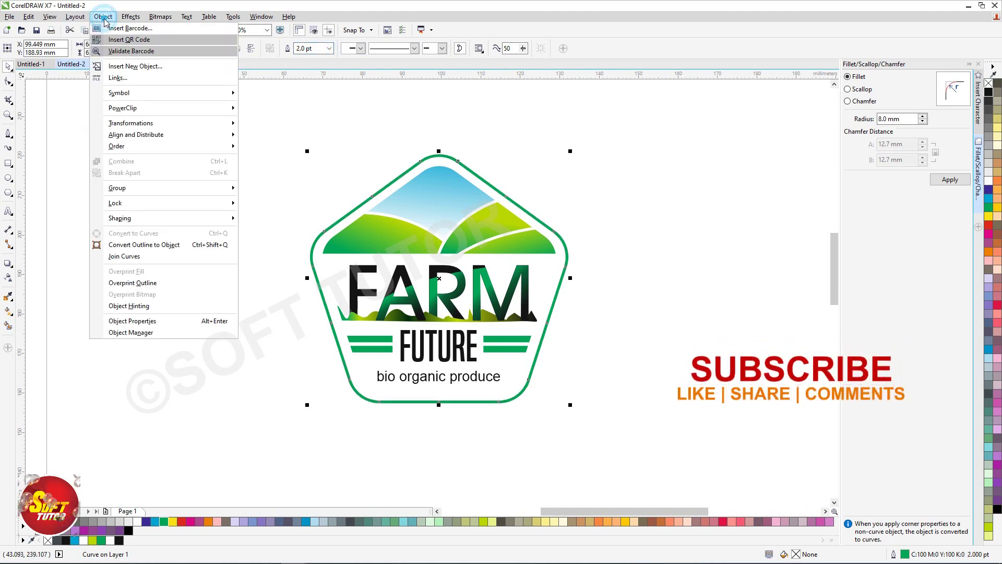
pyautogui.click(127, 245)
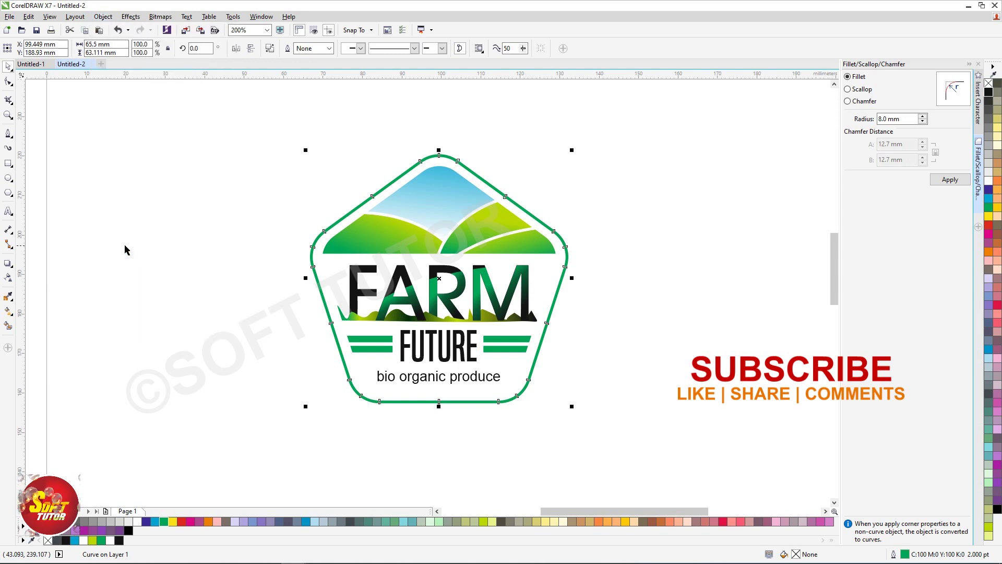
pyautogui.click(161, 223)
pyautogui.moveTo(308, 123); pyautogui.dragTo(626, 433)
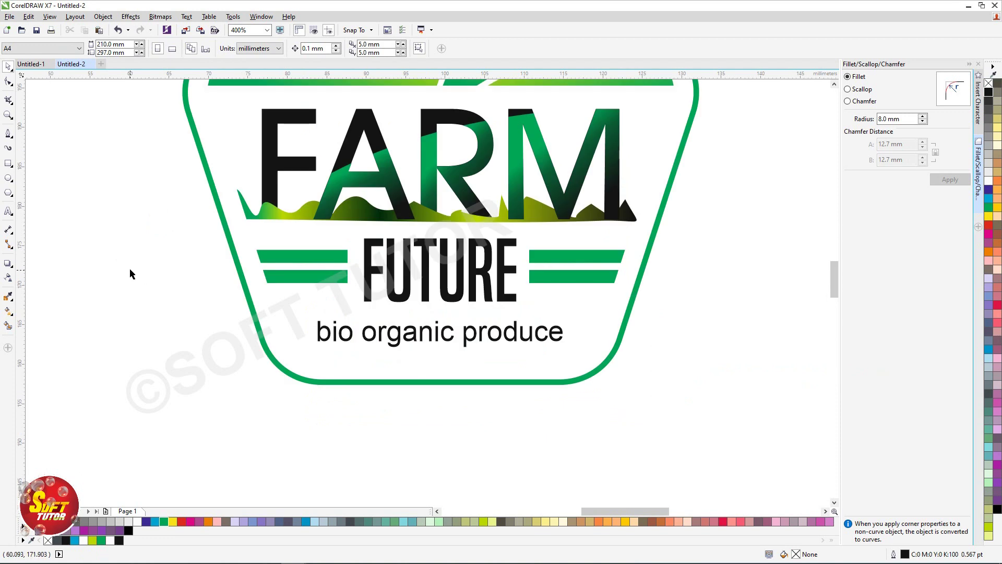
# Step: Draw a circle below the logo, filled green with no outline
pyautogui.click(8, 177)
pyautogui.moveTo(409, 410); pyautogui.dragTo(422, 423)
pyautogui.press('space')
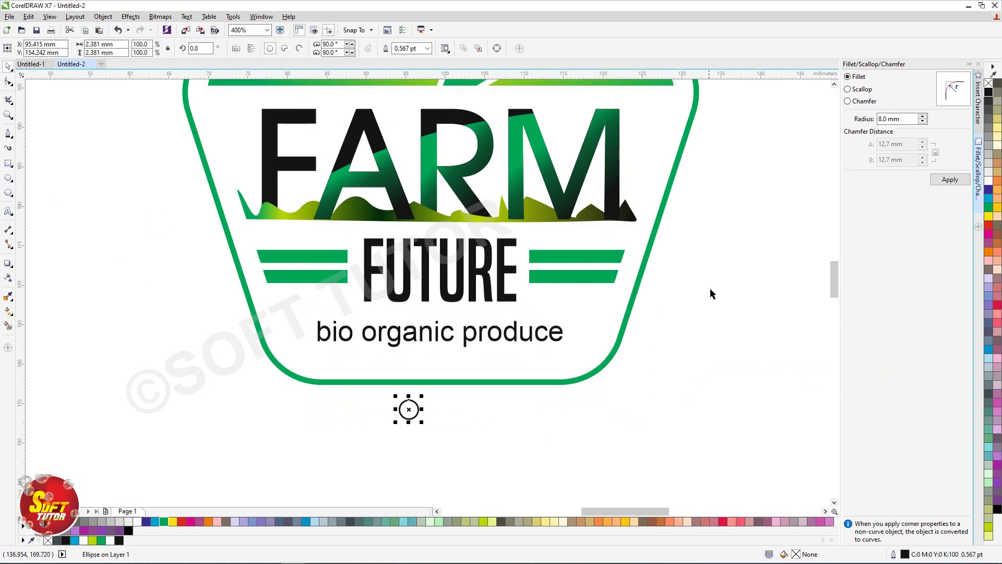
pyautogui.click(988, 207)
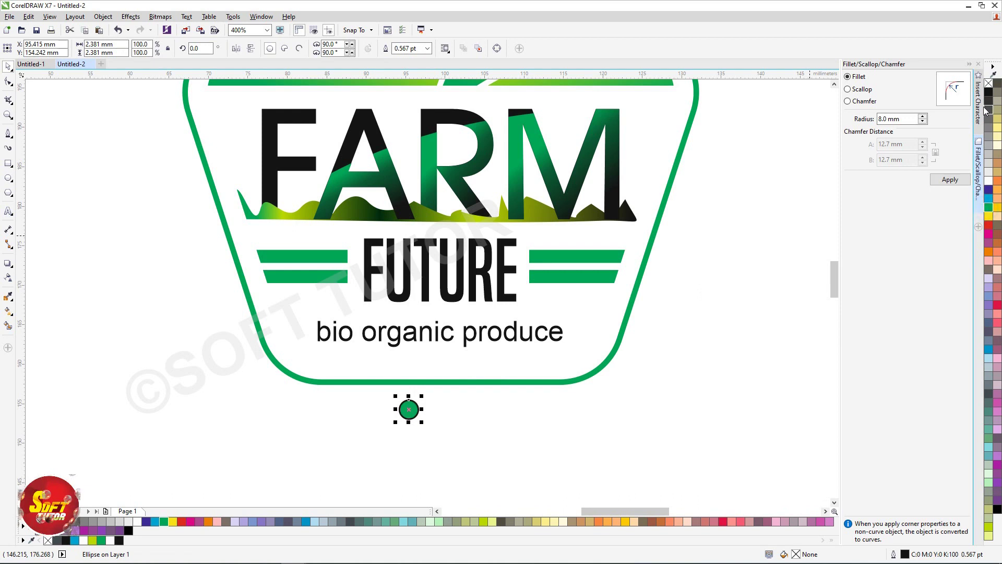
pyautogui.rightClick(988, 83)
pyautogui.scroll(1, 412, 410)
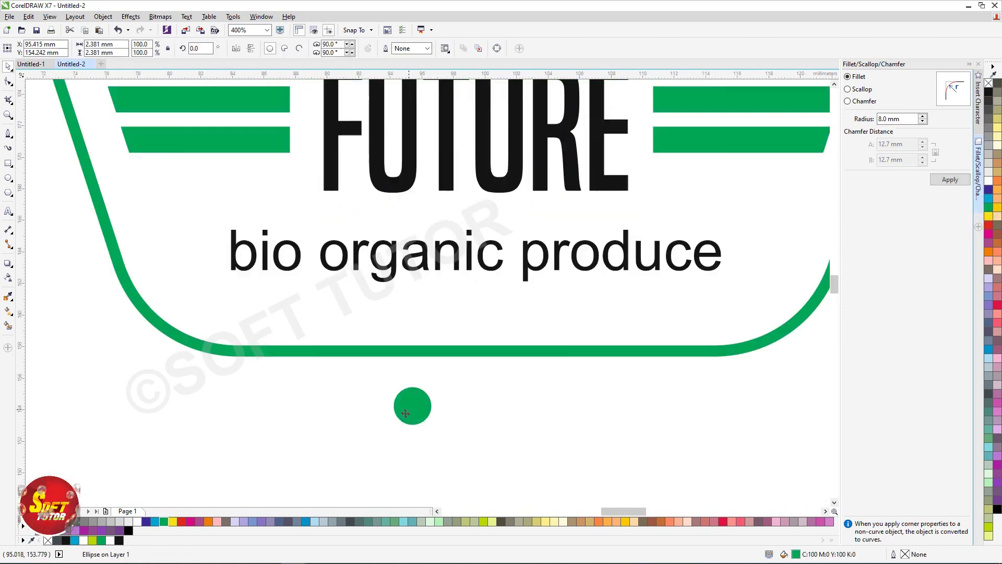
# Step: Add two half-size green copies on either side of the circle
pyautogui.hotkey('ctrl', 'd')
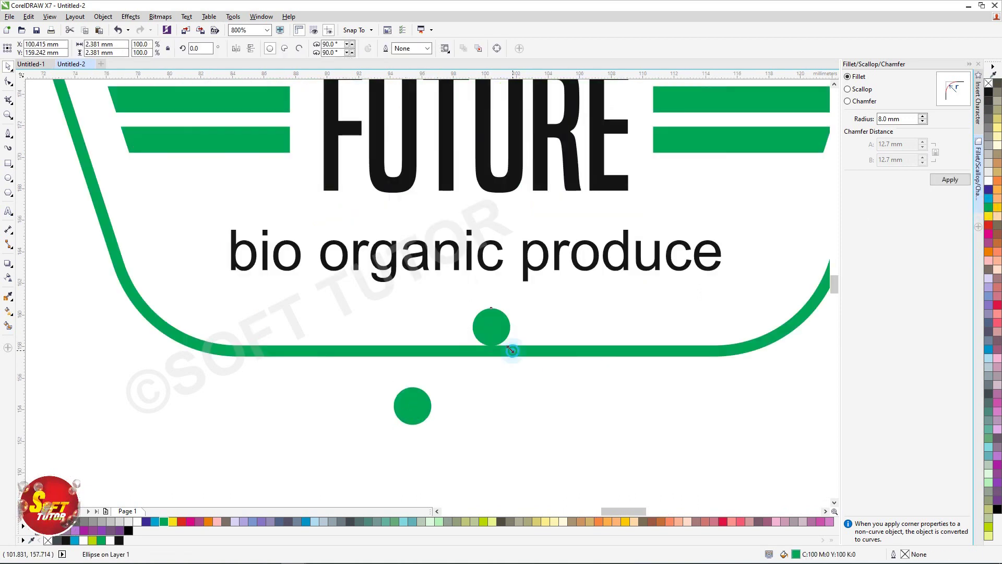
pyautogui.moveTo(514, 349); pyautogui.dragTo(492, 327)
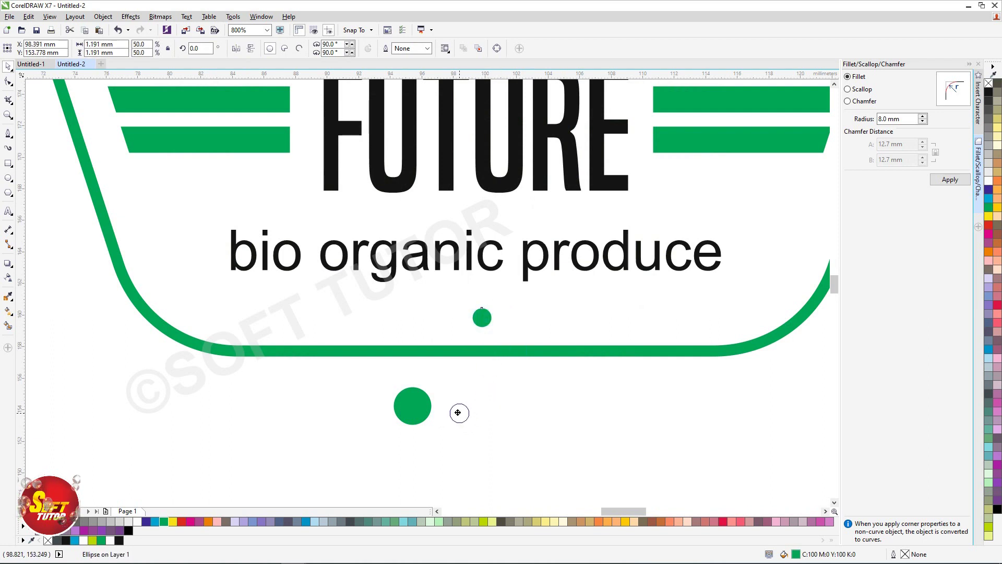
pyautogui.moveTo(460, 414); pyautogui.dragTo(449, 410)
pyautogui.click(484, 411)
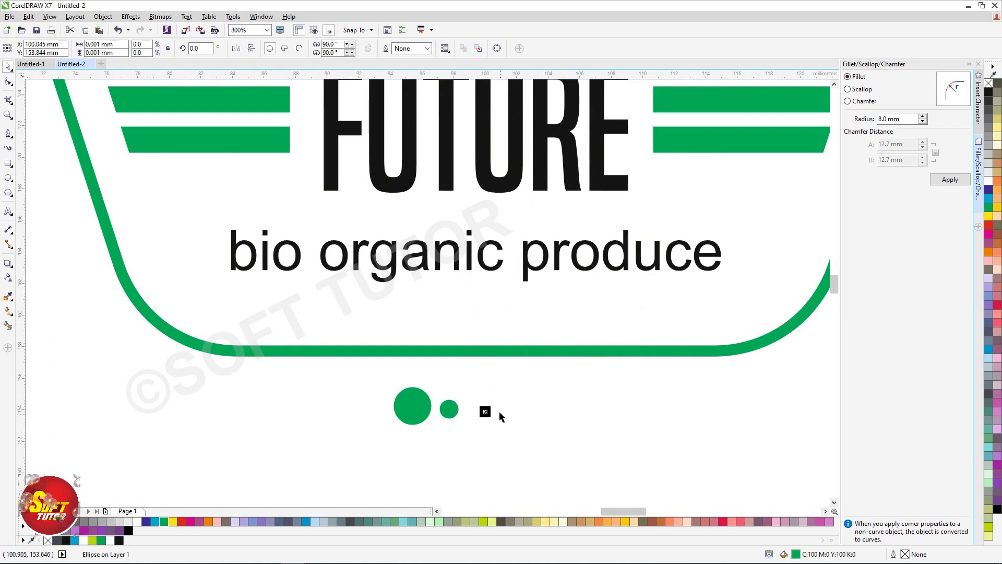
pyautogui.press('Delete')
pyautogui.click(453, 414)
pyautogui.hotkey('ctrl', 'd')
pyautogui.moveTo(528, 329); pyautogui.dragTo(377, 408)
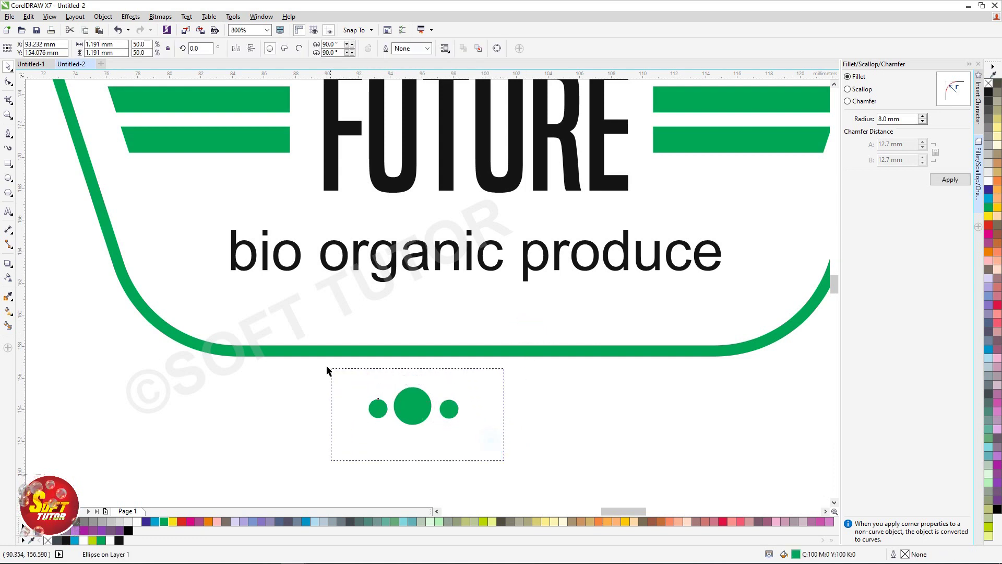
# Step: Nudge the right small circle so the three dots are evenly spaced
pyautogui.moveTo(501, 437); pyautogui.dragTo(340, 376)
pyautogui.click(557, 423)
pyautogui.click(449, 407)
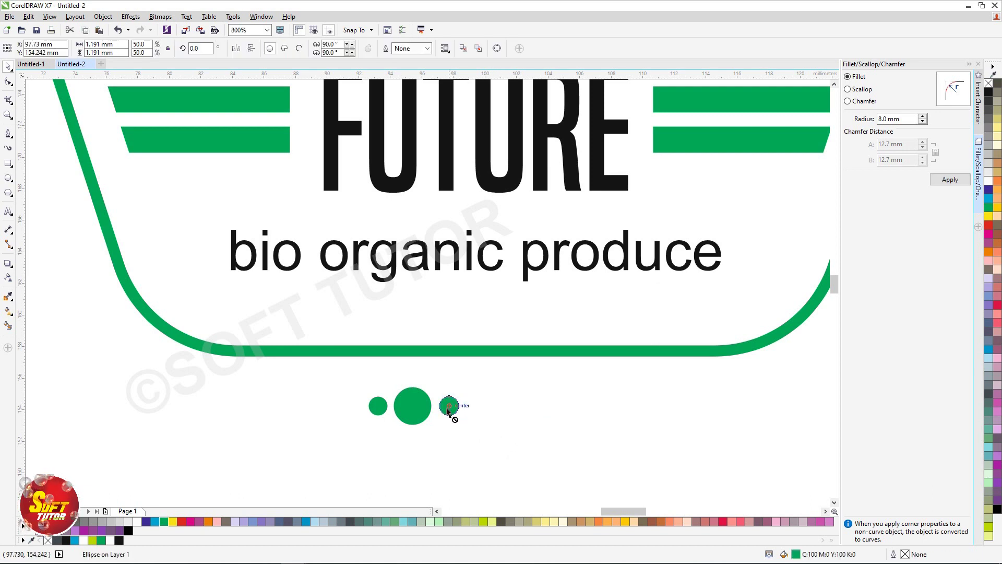
pyautogui.scroll(4, 447, 411)
pyautogui.moveTo(514, 420); pyautogui.dragTo(506, 425)
# Step: Select all three green dots and group them
pyautogui.click(248, 417)
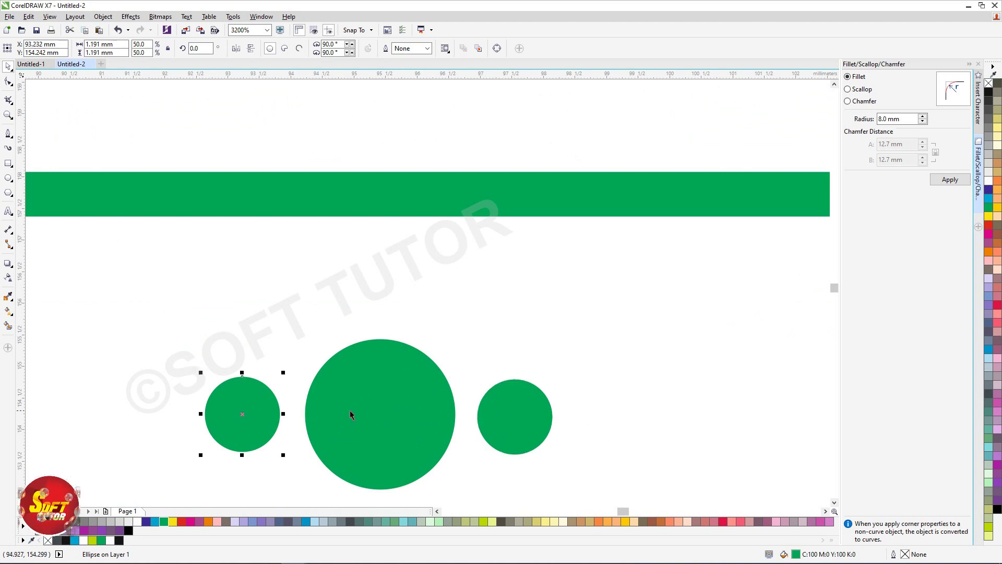
pyautogui.keyDown('shift'); pyautogui.click(350, 412); pyautogui.keyUp('shift')
pyautogui.keyDown('shift'); pyautogui.click(498, 417); pyautogui.keyUp('shift')
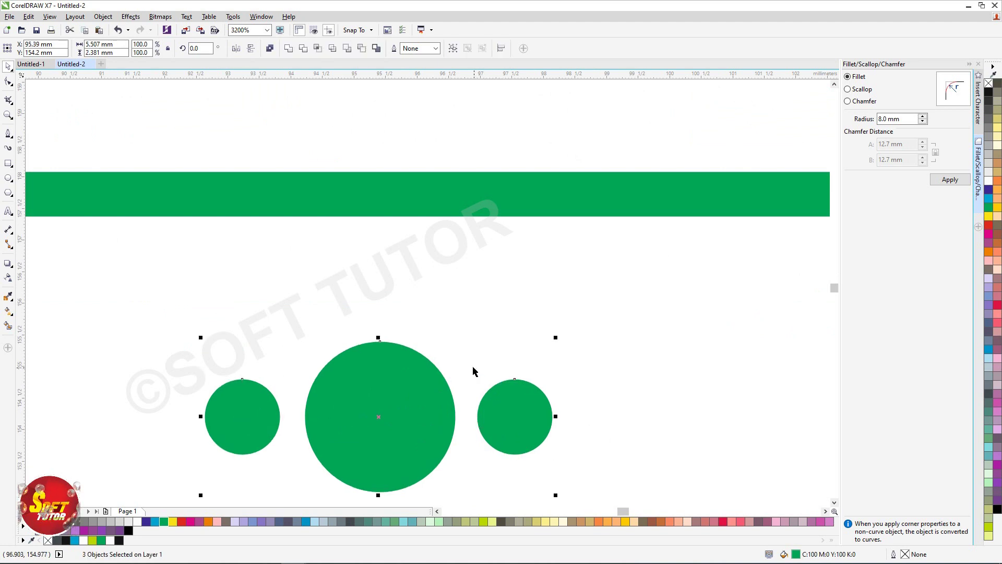
pyautogui.scroll(-2, 476, 372)
pyautogui.moveTo(280, 308); pyautogui.dragTo(460, 404)
pyautogui.moveTo(200, 296); pyautogui.dragTo(550, 411)
pyautogui.hotkey('ctrl', 'g')
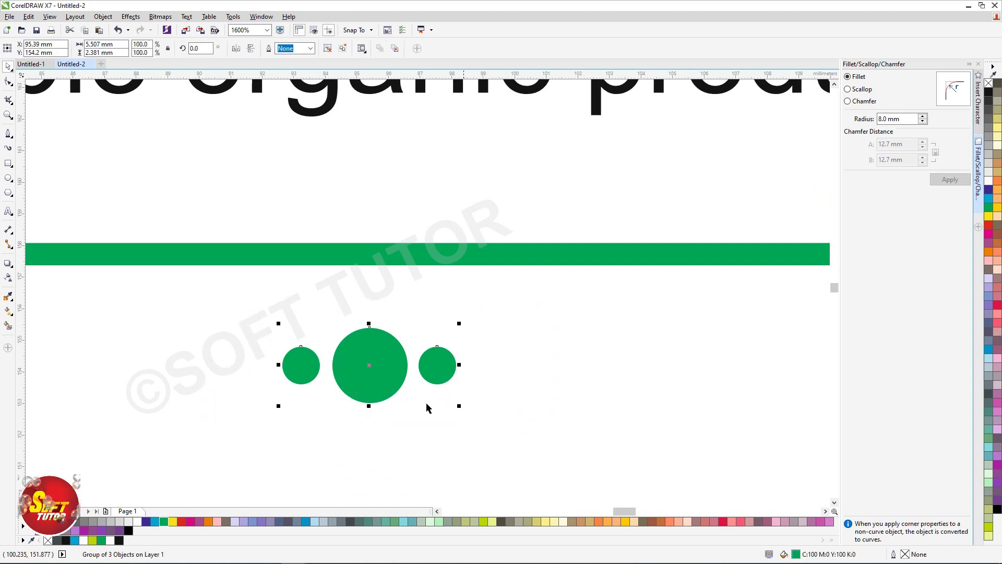
# Step: Move the dot group up to sit centred beneath the tagline
pyautogui.scroll(-4, 386, 387)
pyautogui.moveTo(381, 381); pyautogui.dragTo(406, 340)
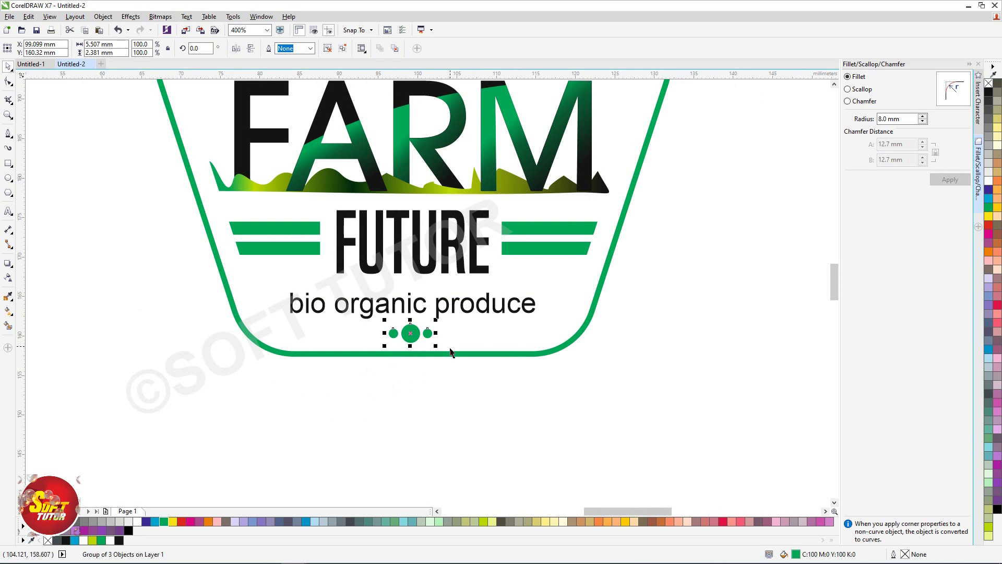
pyautogui.keyDown('shift'); pyautogui.click(416, 308); pyautogui.keyUp('shift')
pyautogui.click(468, 409)
pyautogui.scroll(-2, 443, 393)
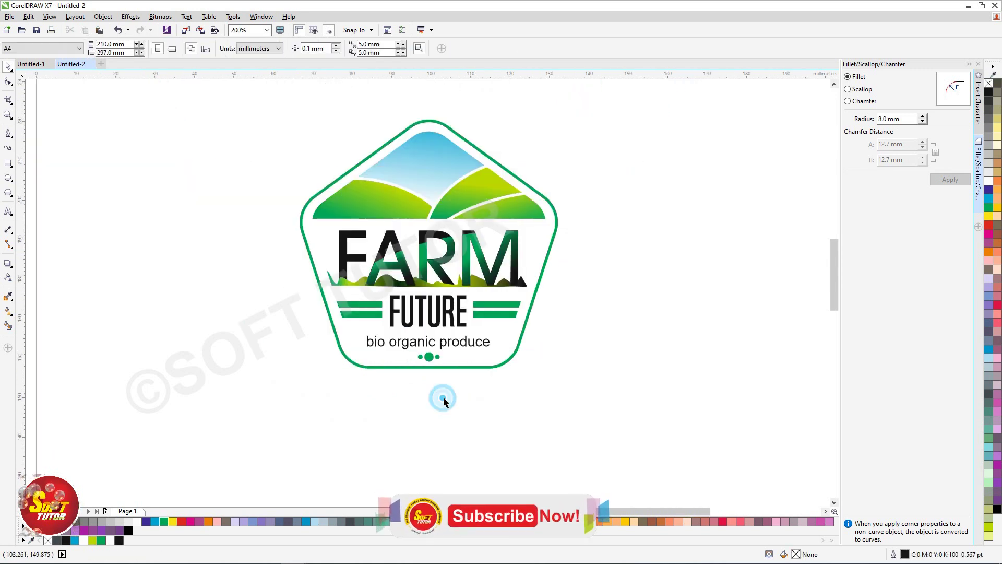
# Step: Move the whole logo further down the page and reselect it
pyautogui.moveTo(280, 100)
pyautogui.mouseDown()
pyautogui.moveTo(623, 416)
pyautogui.moveTo(611, 409)
pyautogui.mouseUp()
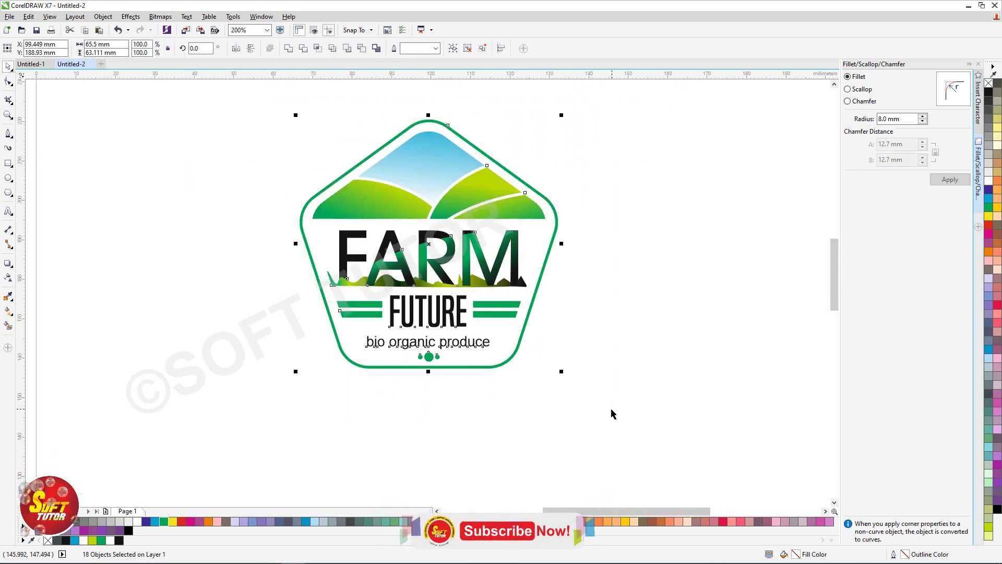
pyautogui.scroll(-4, 501, 304)
pyautogui.click(501, 304)
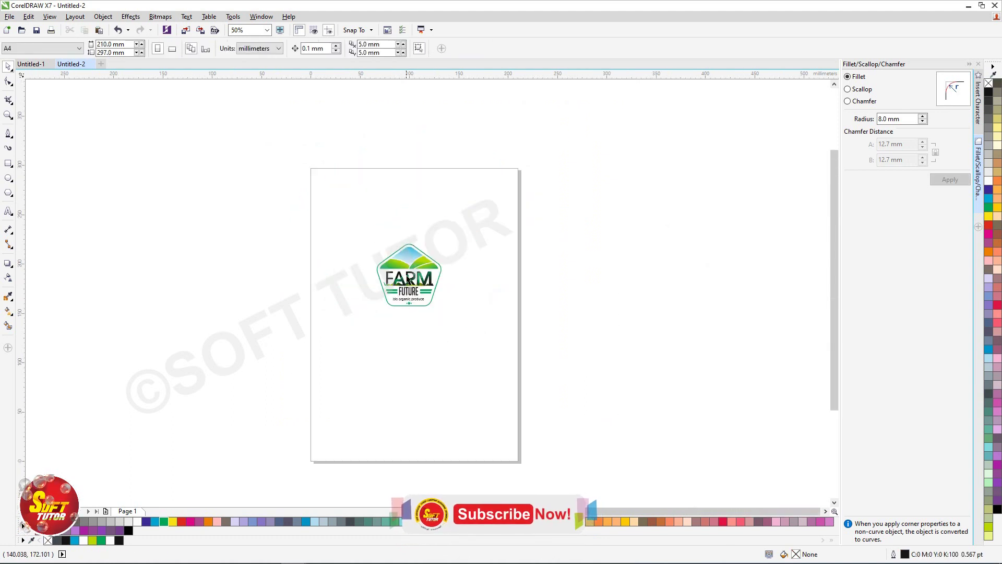
pyautogui.moveTo(405, 293); pyautogui.dragTo(409, 333)
pyautogui.click(586, 293)
pyautogui.scroll(2, 410, 333)
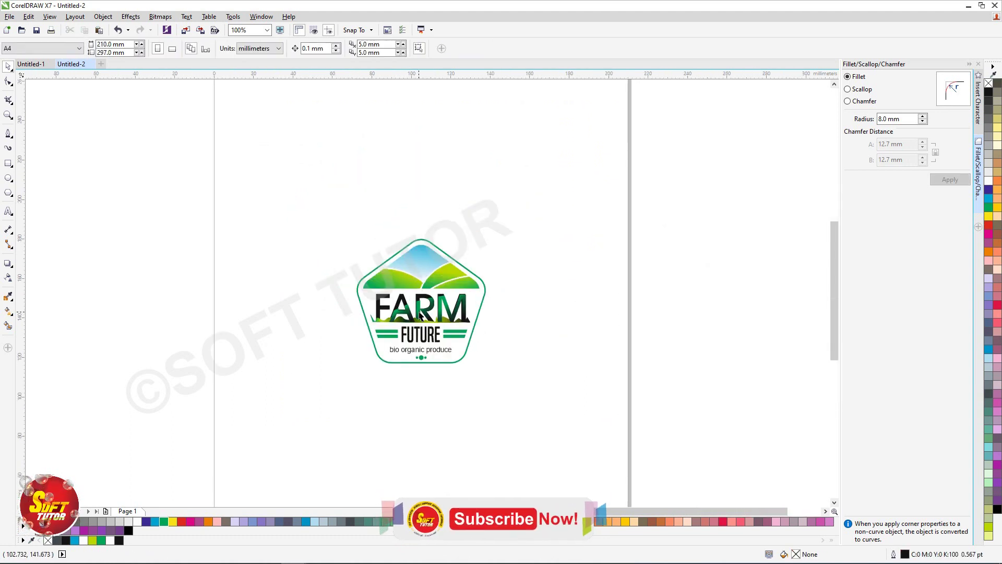
pyautogui.click(409, 333)
# Step: Set up an export of the selected logo as PSD - Adobe Photoshop named Farm Logo
pyautogui.click(14, 19)
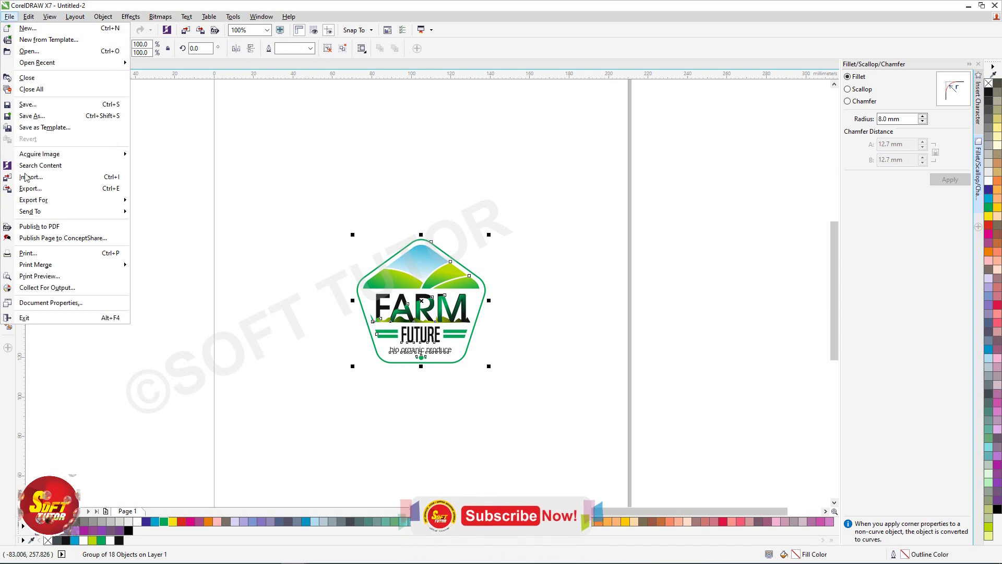
pyautogui.moveTo(30, 211)
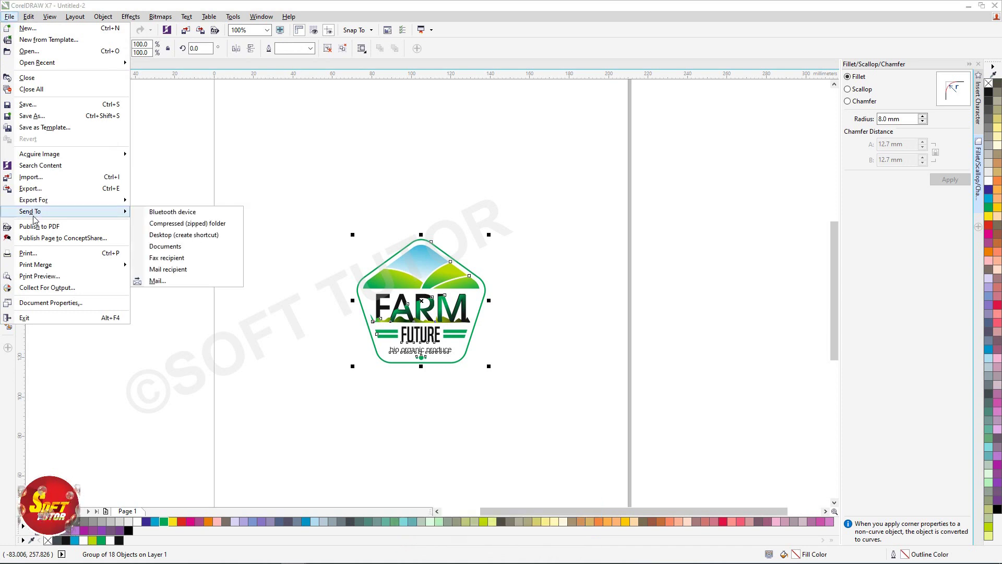
pyautogui.click(35, 189)
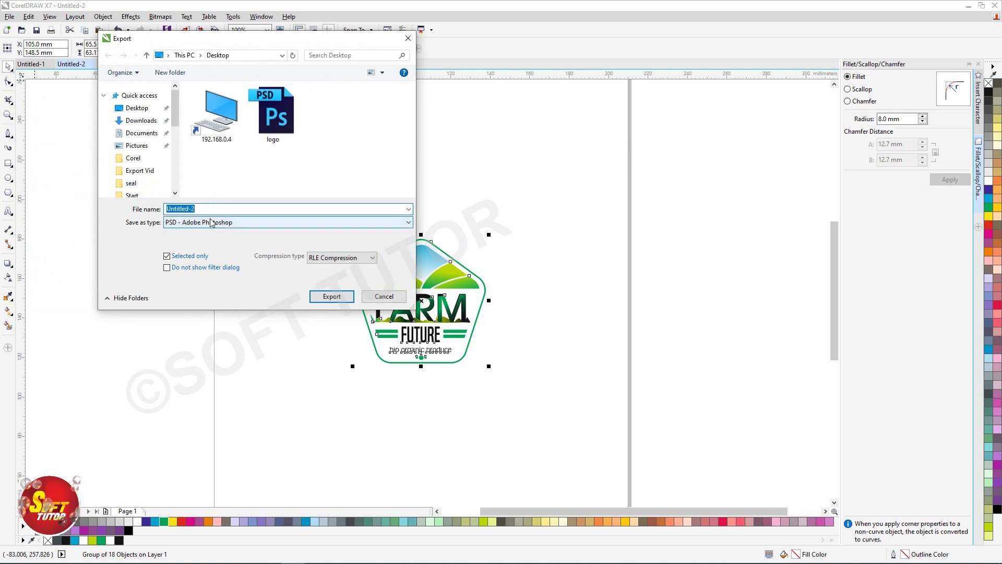
pyautogui.click(212, 222)
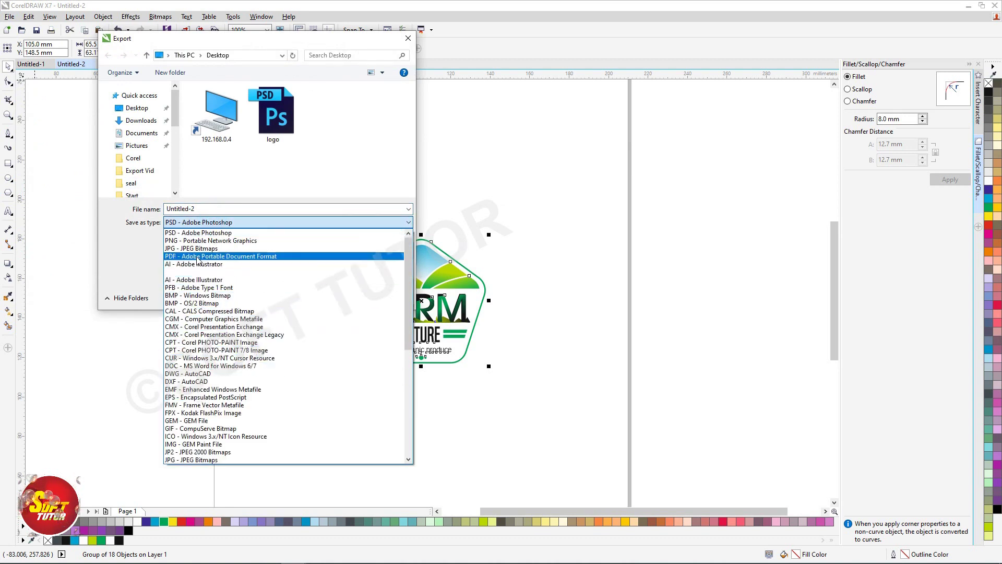
pyautogui.click(187, 235)
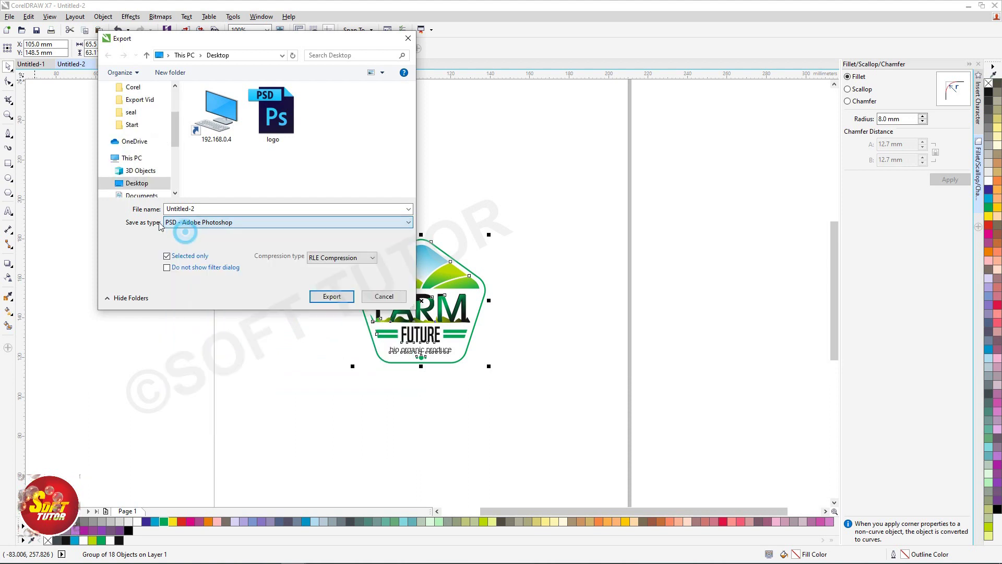
pyautogui.write('logo')
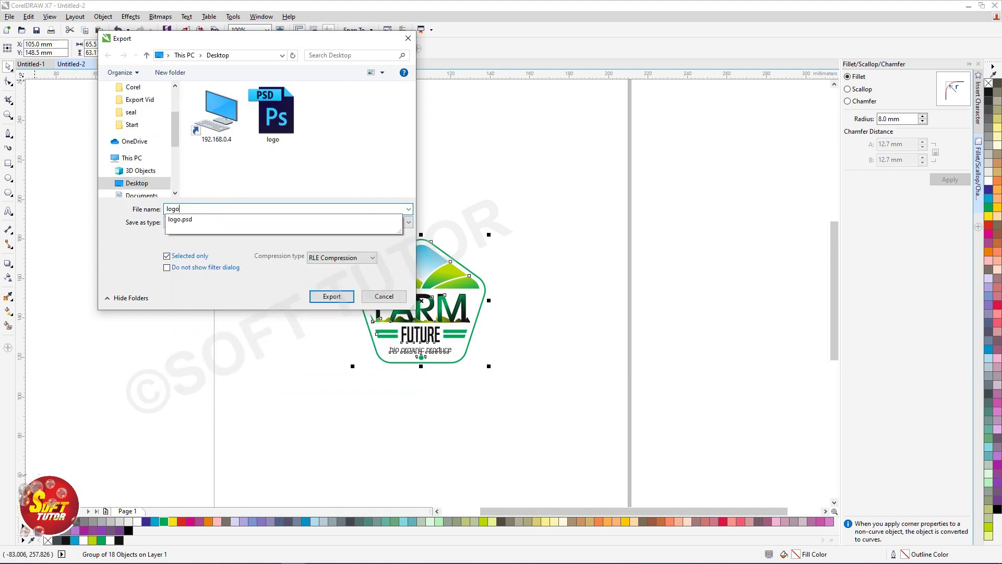
pyautogui.click(213, 210)
pyautogui.click(213, 210)
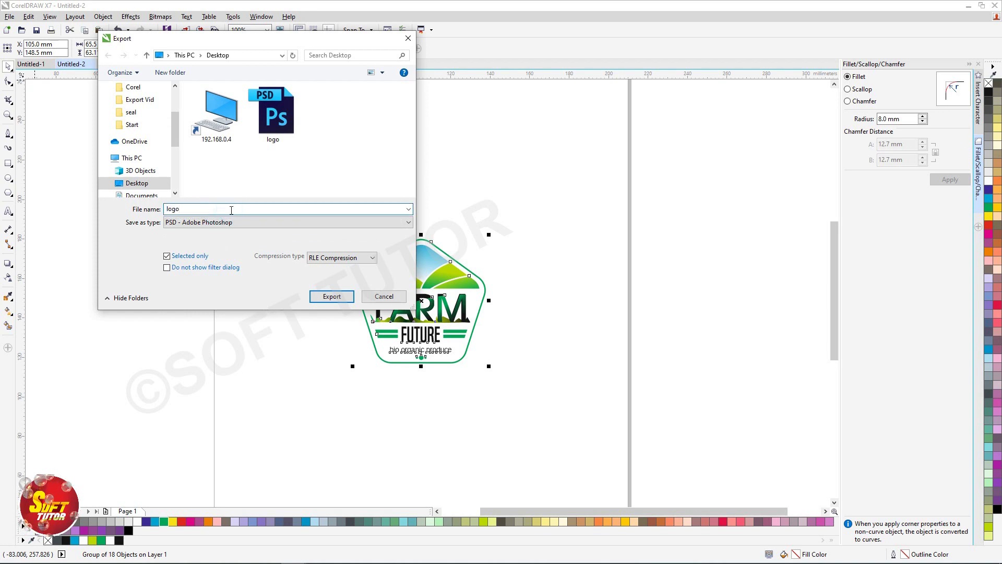
pyautogui.press('BackSpace')
pyautogui.press('BackSpace')
pyautogui.press('BackSpace')
pyautogui.press('BackSpace')
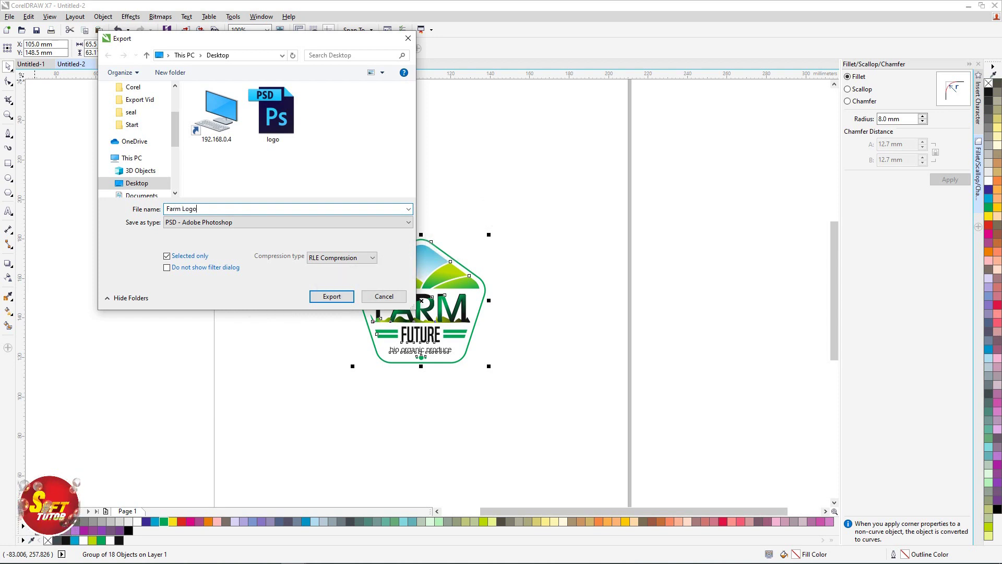
# Step: Export the PSD at 300 dpi, CMYK Color (32-bit) with a transparent background
pyautogui.click(331, 296)
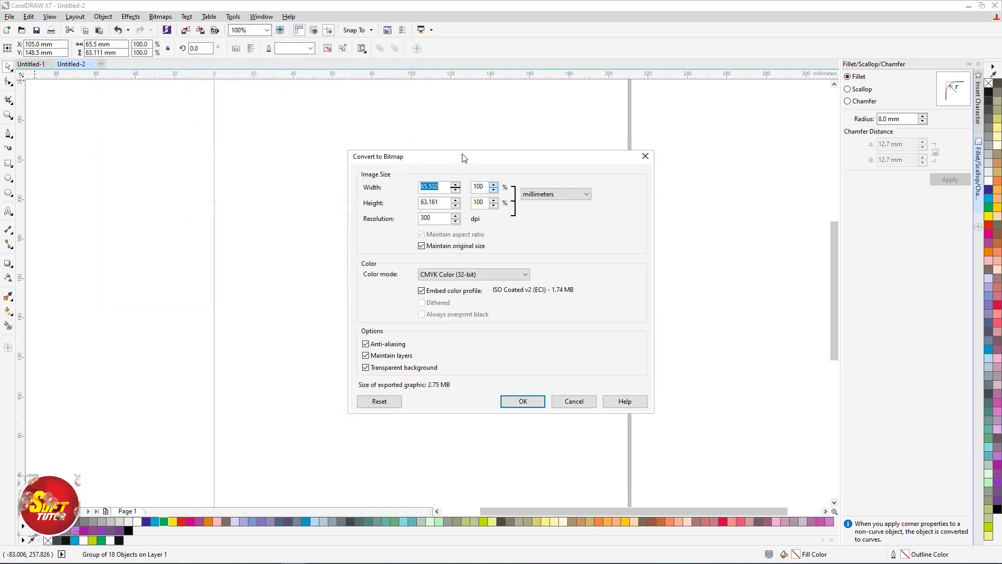
pyautogui.moveTo(462, 157); pyautogui.dragTo(445, 150)
pyautogui.doubleClick(417, 214)
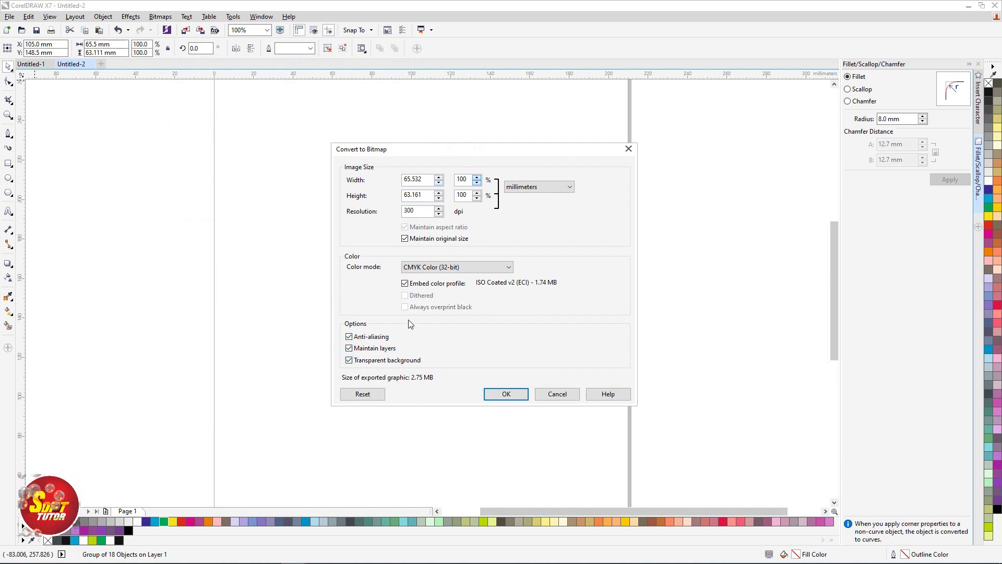
pyautogui.click(444, 267)
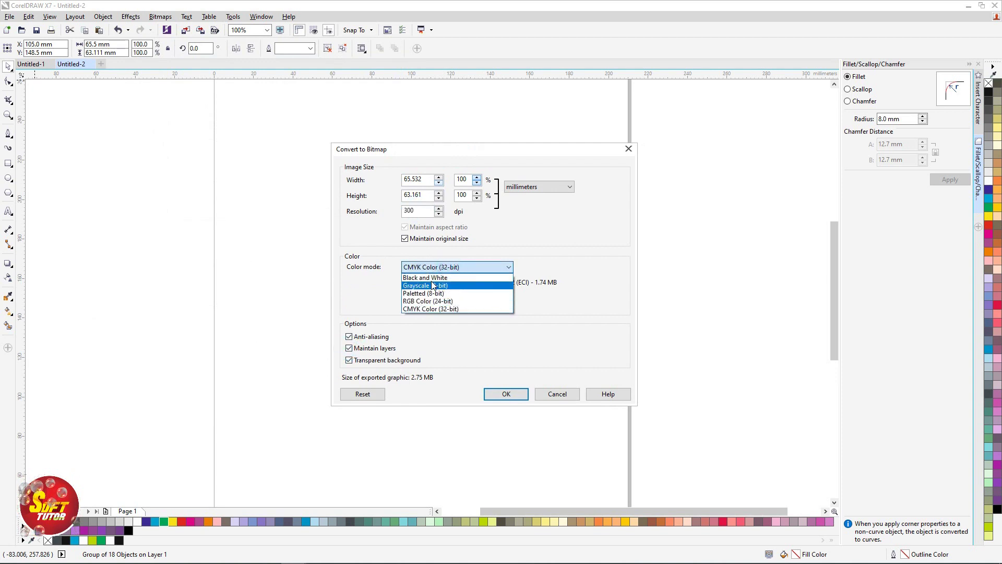
pyautogui.click(428, 308)
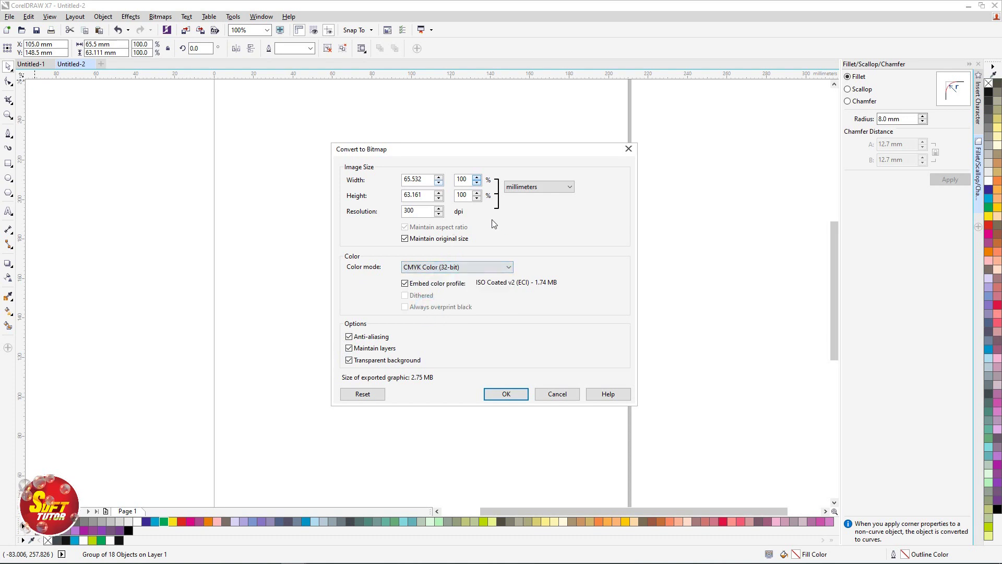
pyautogui.click(506, 395)
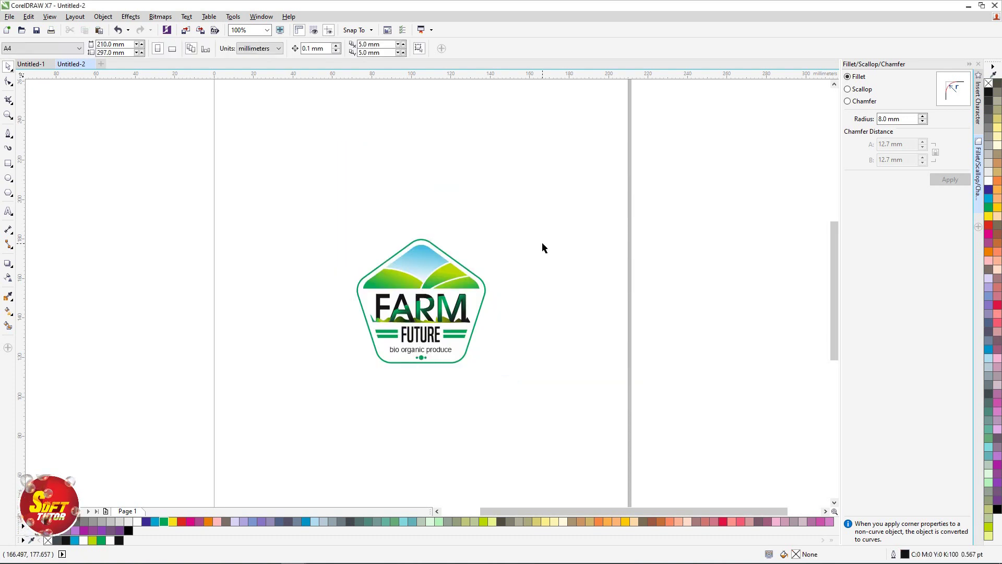